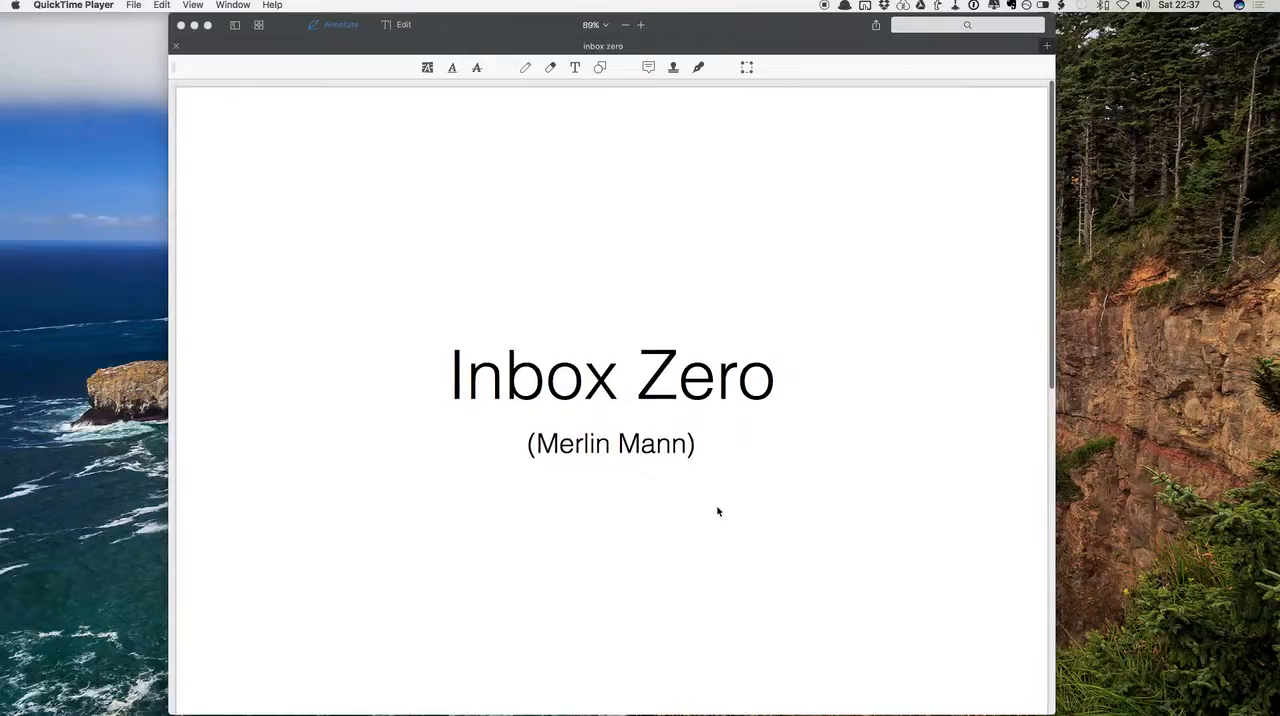
# Review the four options in the Inbox Zero PDF and open the Gr8gear TOPS Knives sale email in Mail
pyautogui.scroll(-10, 717, 511)
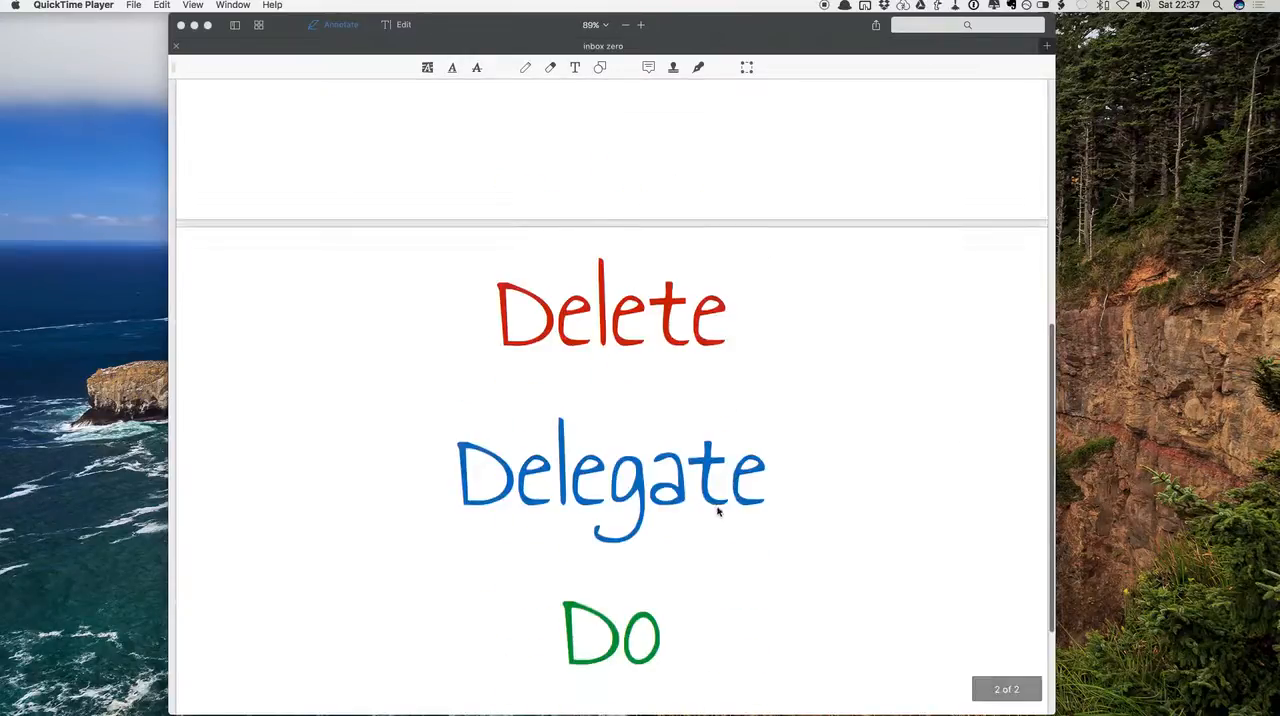
pyautogui.scroll(-3, 717, 511)
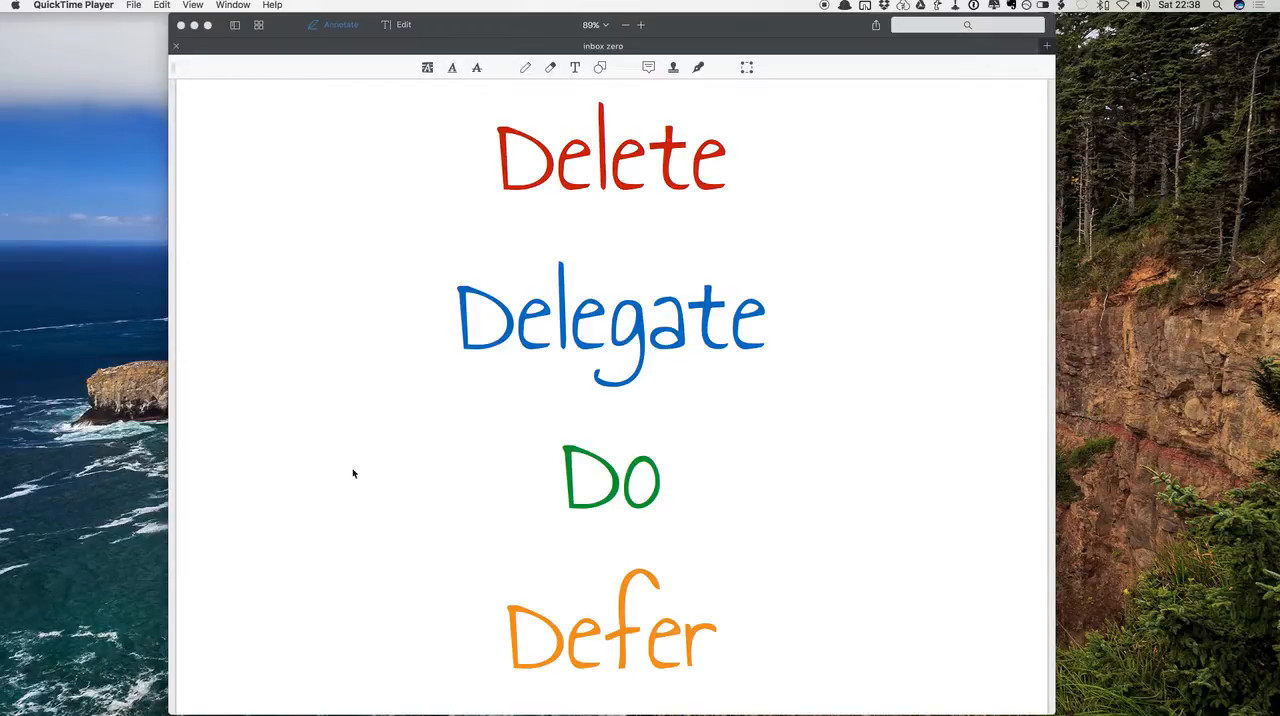
pyautogui.hotkey('ctrl', 'Left')
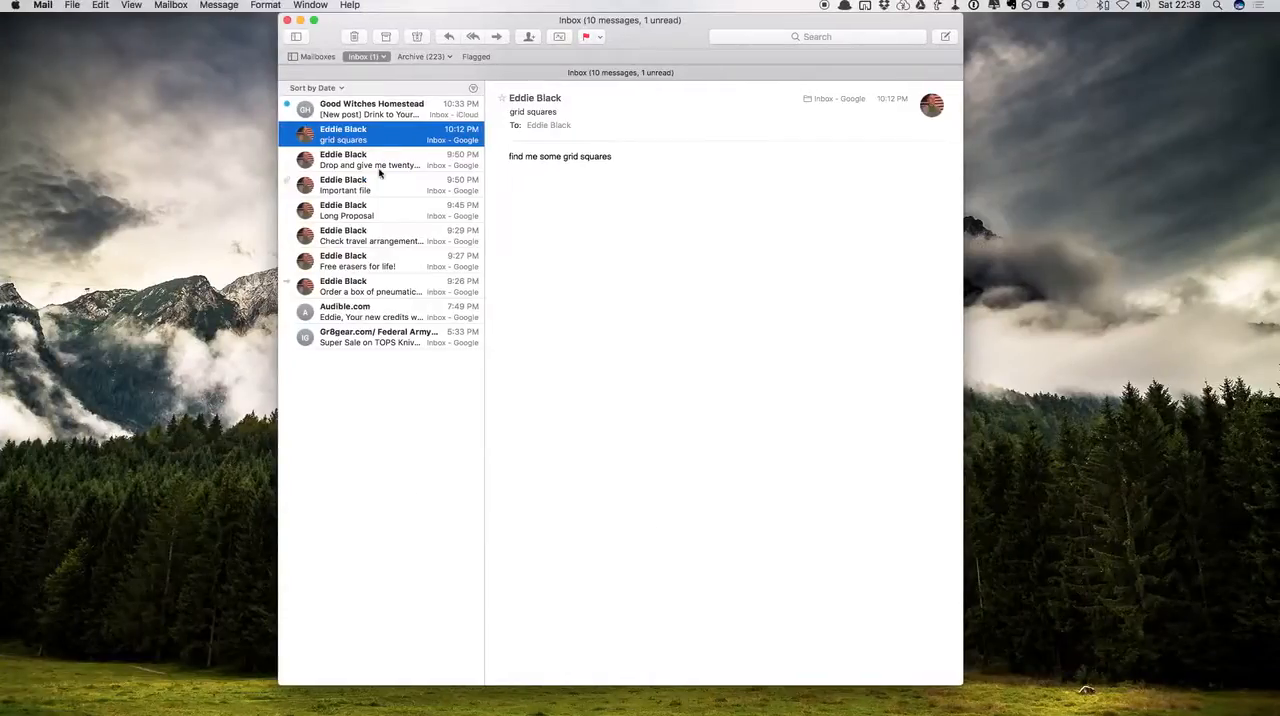
pyautogui.click(381, 341)
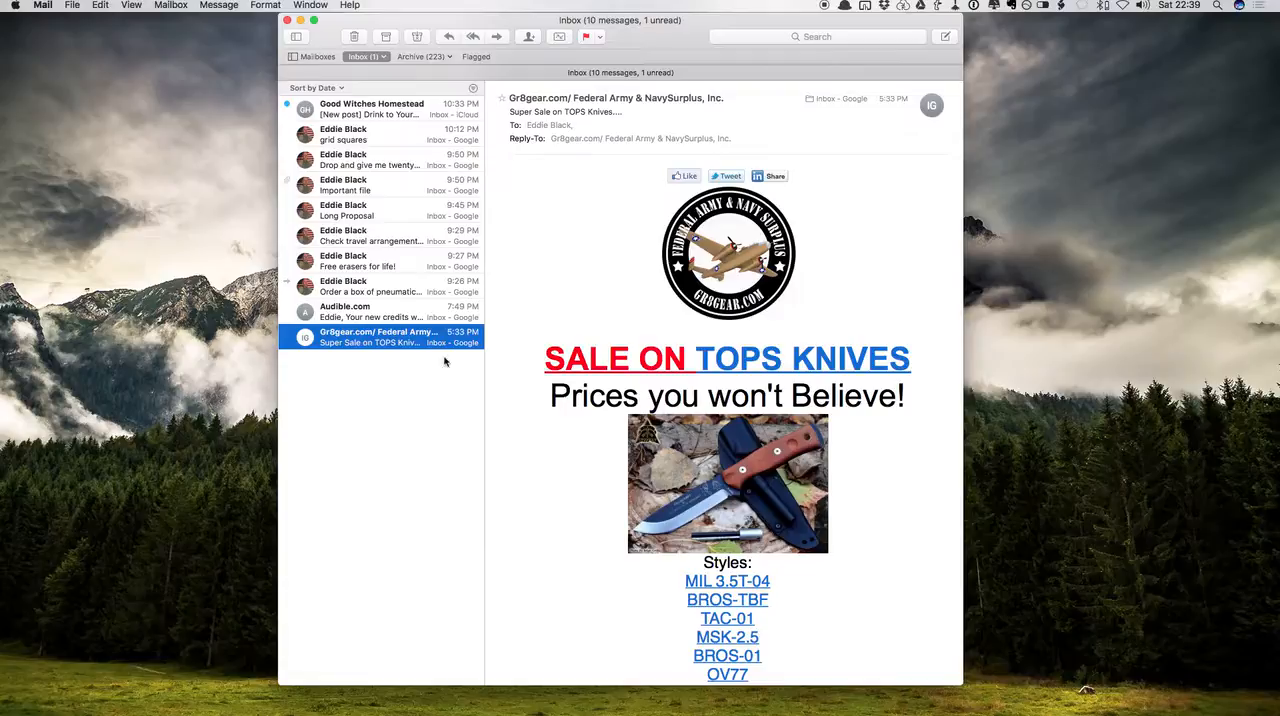
# Open the Good Witches Homestead email and read through its winter drink recipes
pyautogui.click(435, 111)
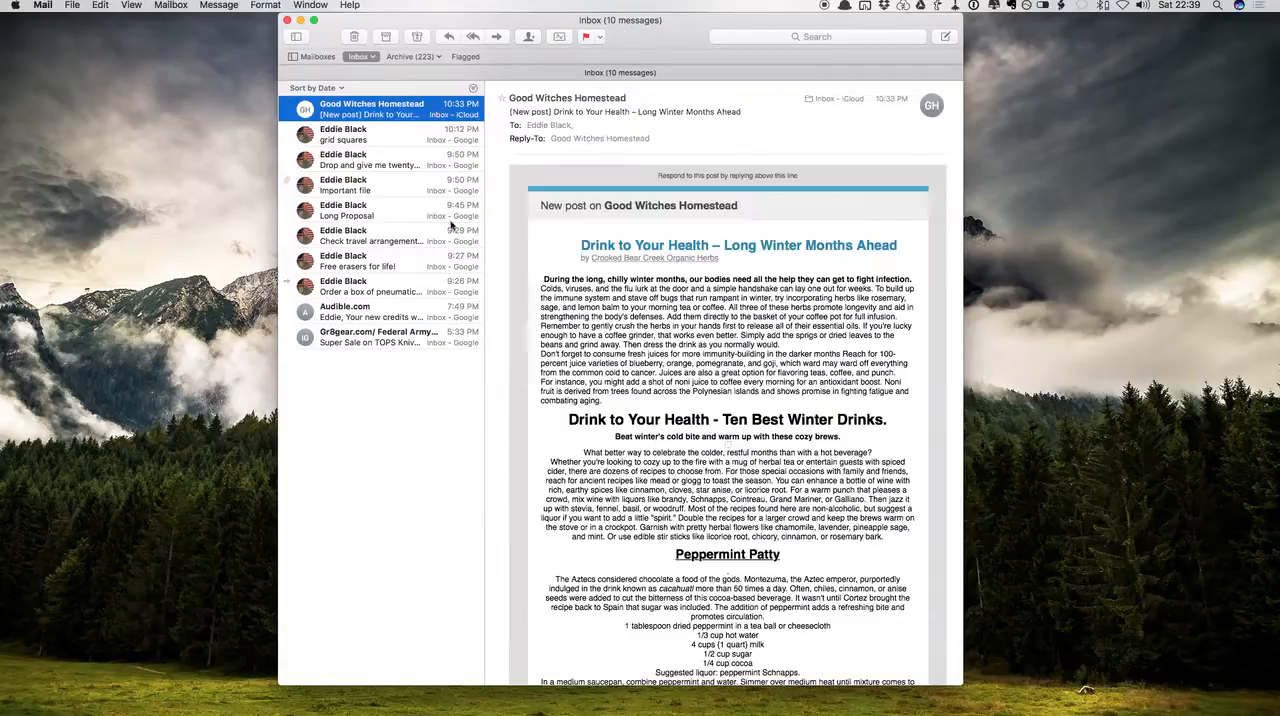
pyautogui.scroll(-5, 672, 452)
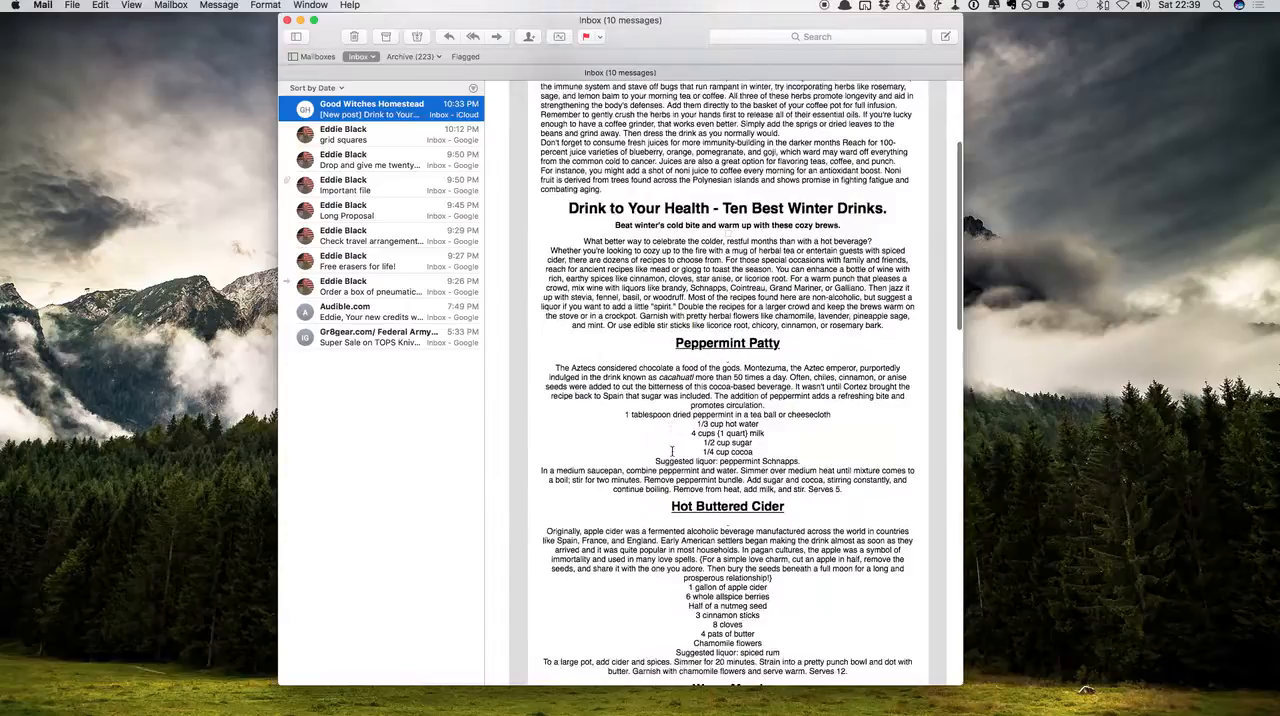
pyautogui.scroll(-2, 672, 452)
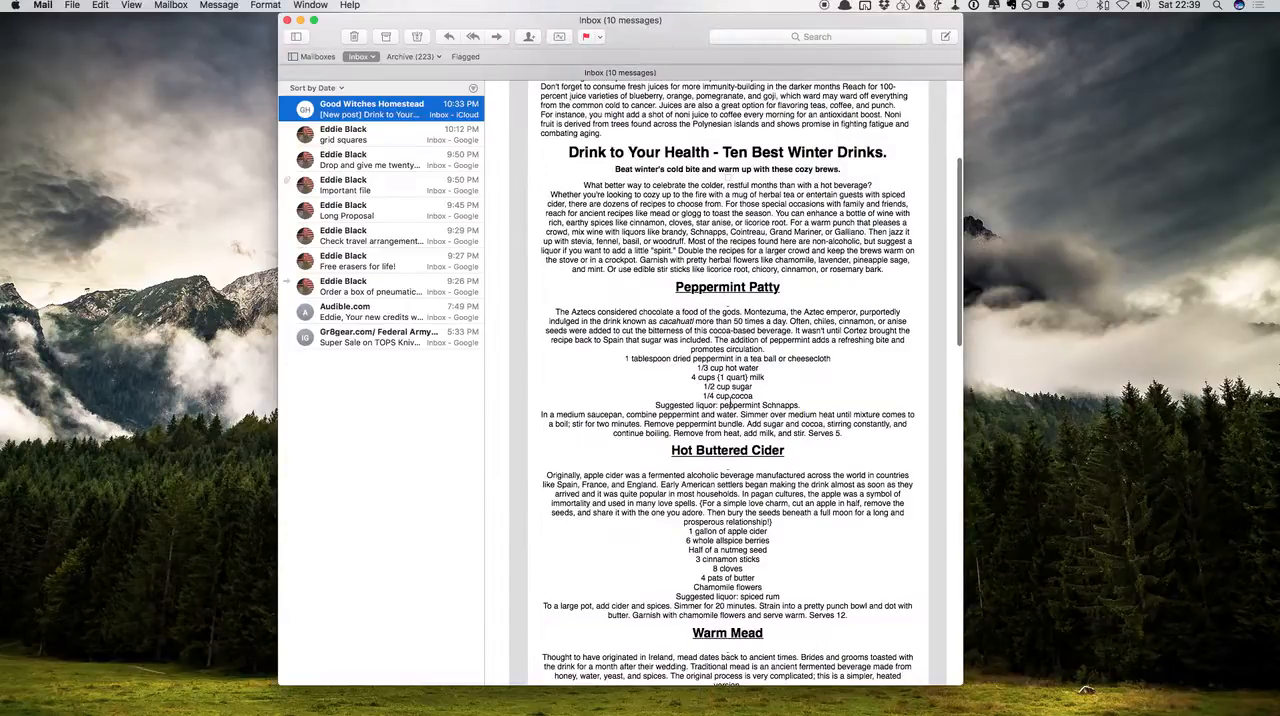
pyautogui.scroll(1, 727, 405)
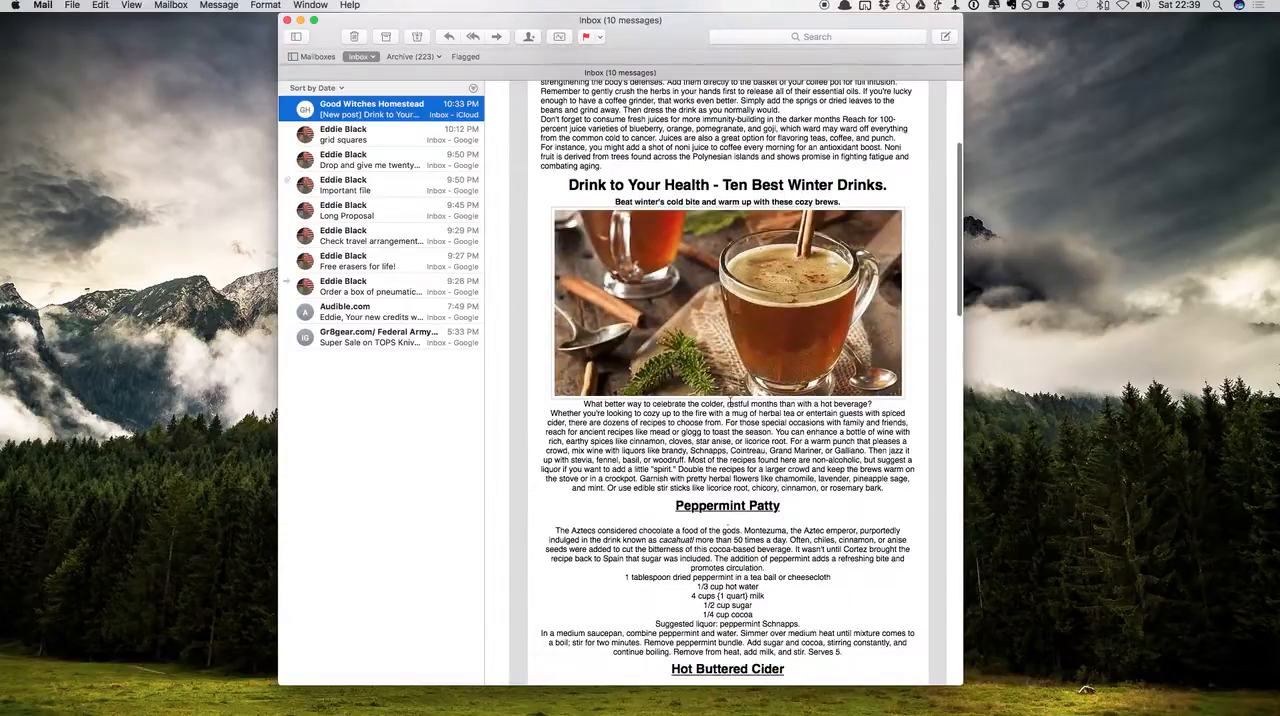
pyautogui.scroll(-15, 730, 399)
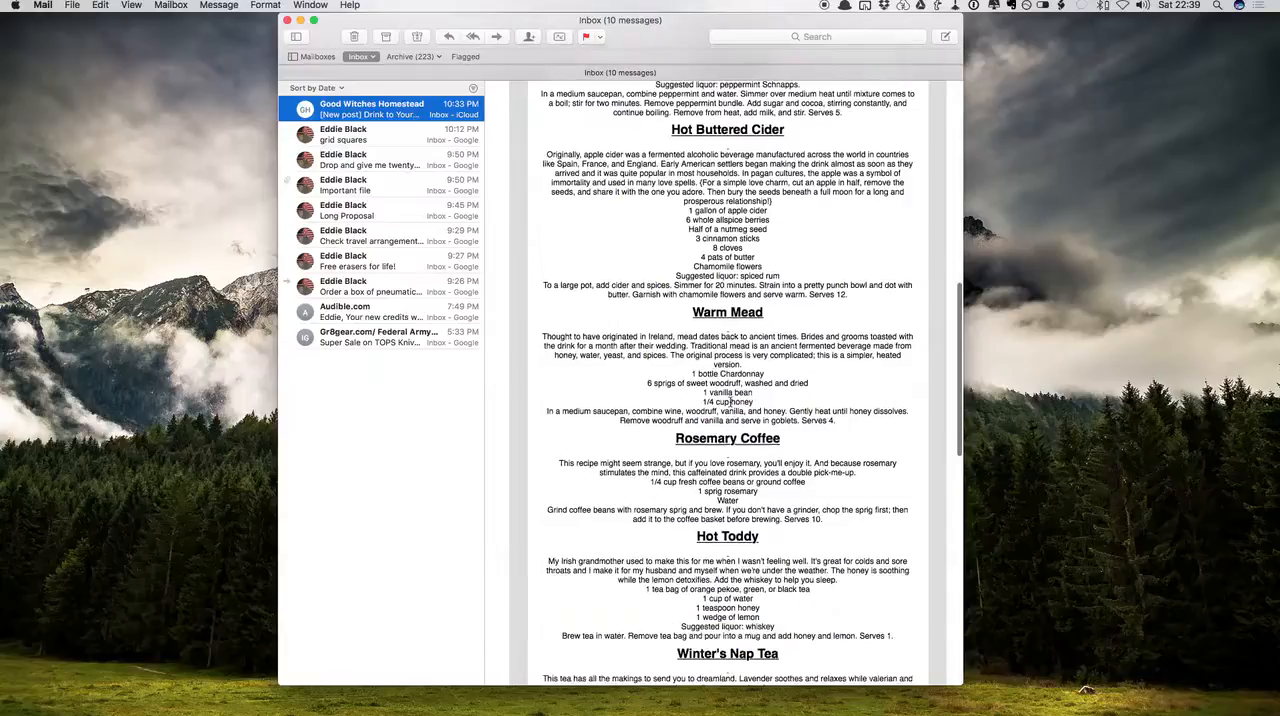
pyautogui.scroll(-20, 730, 400)
pyautogui.scroll(20, 731, 402)
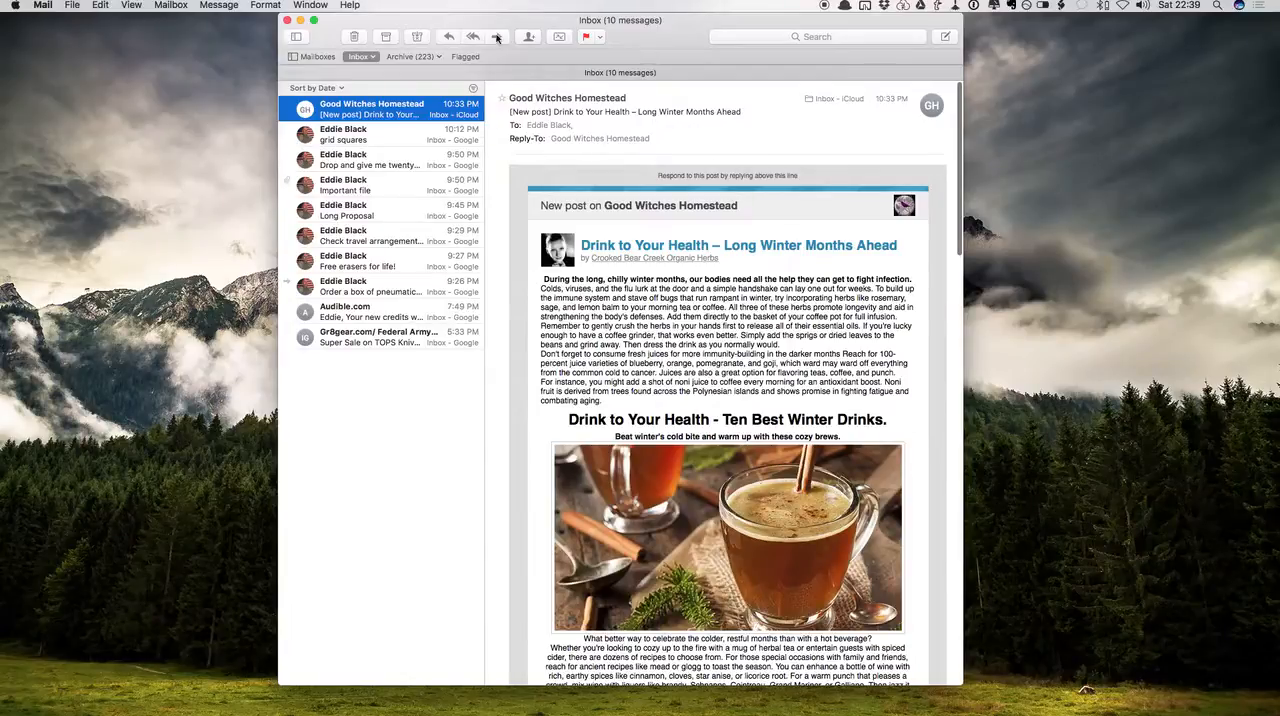
# Send the Good Witches Homestead email to the OmniFocus inbox as an action titled "try drink recipe"
pyautogui.click(46, 5)
pyautogui.moveTo(85, 96)
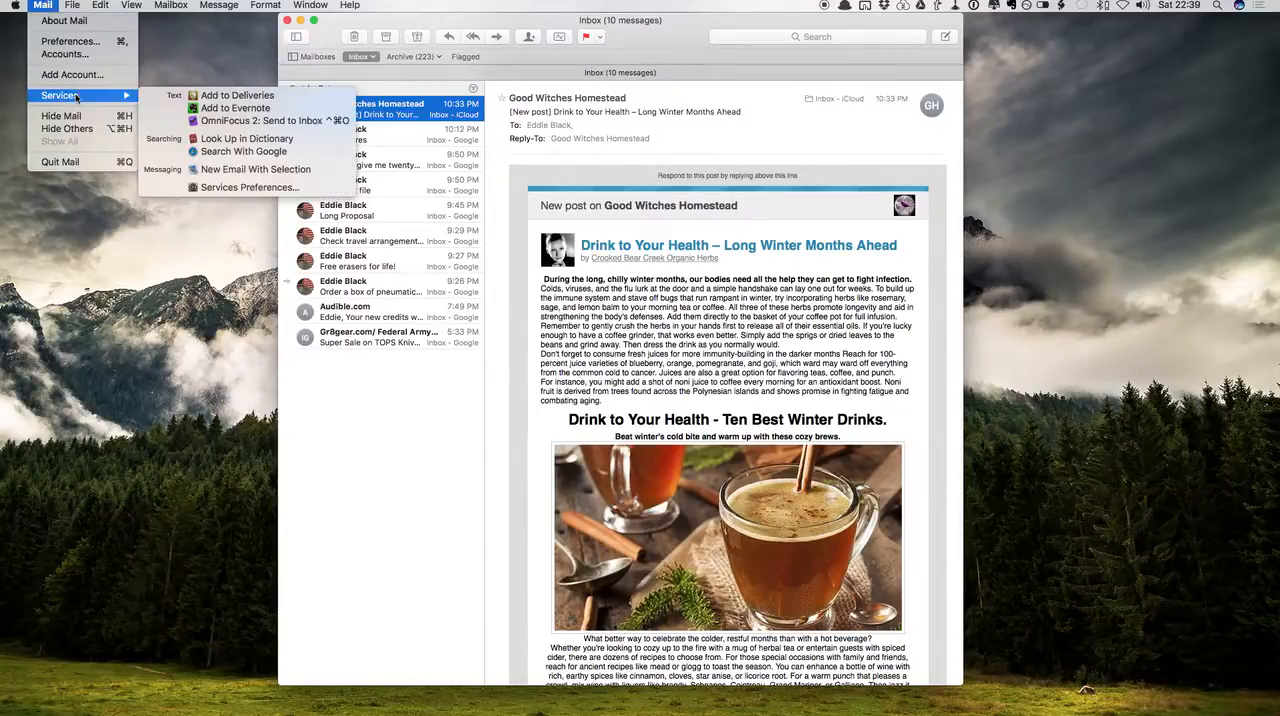
pyautogui.click(240, 121)
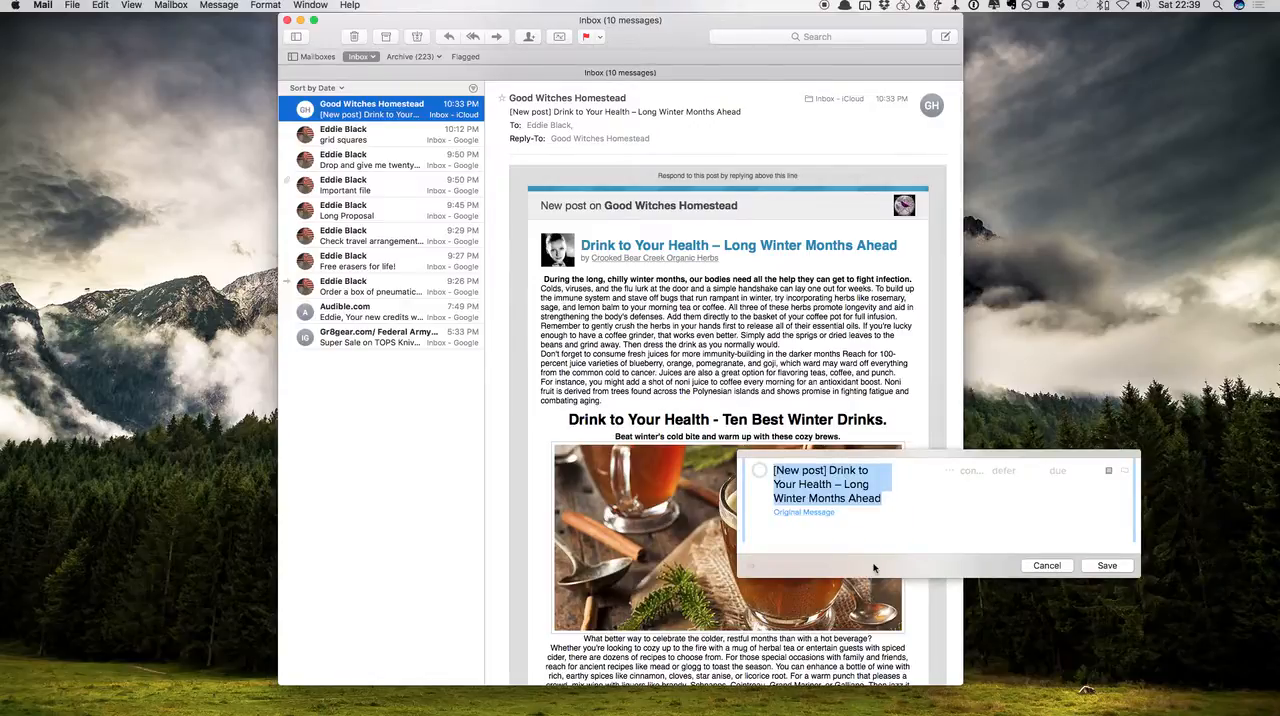
pyautogui.write('try drink recipe')
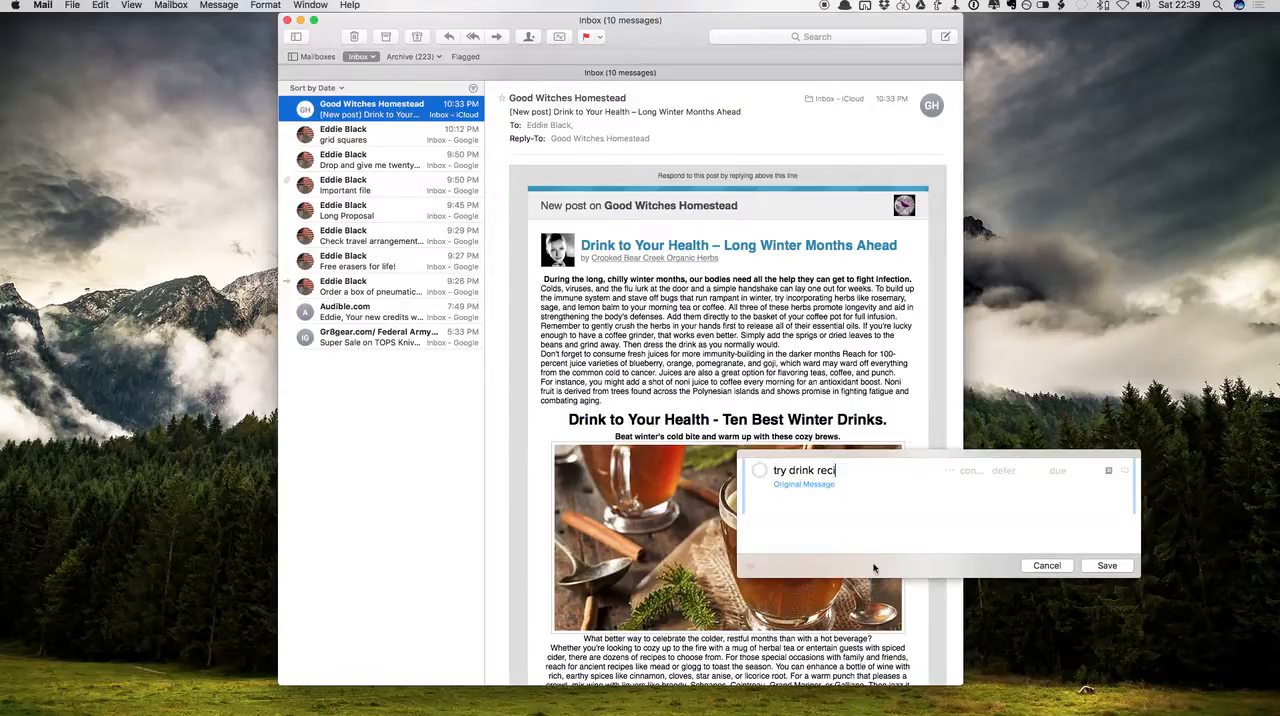
pyautogui.click(1107, 567)
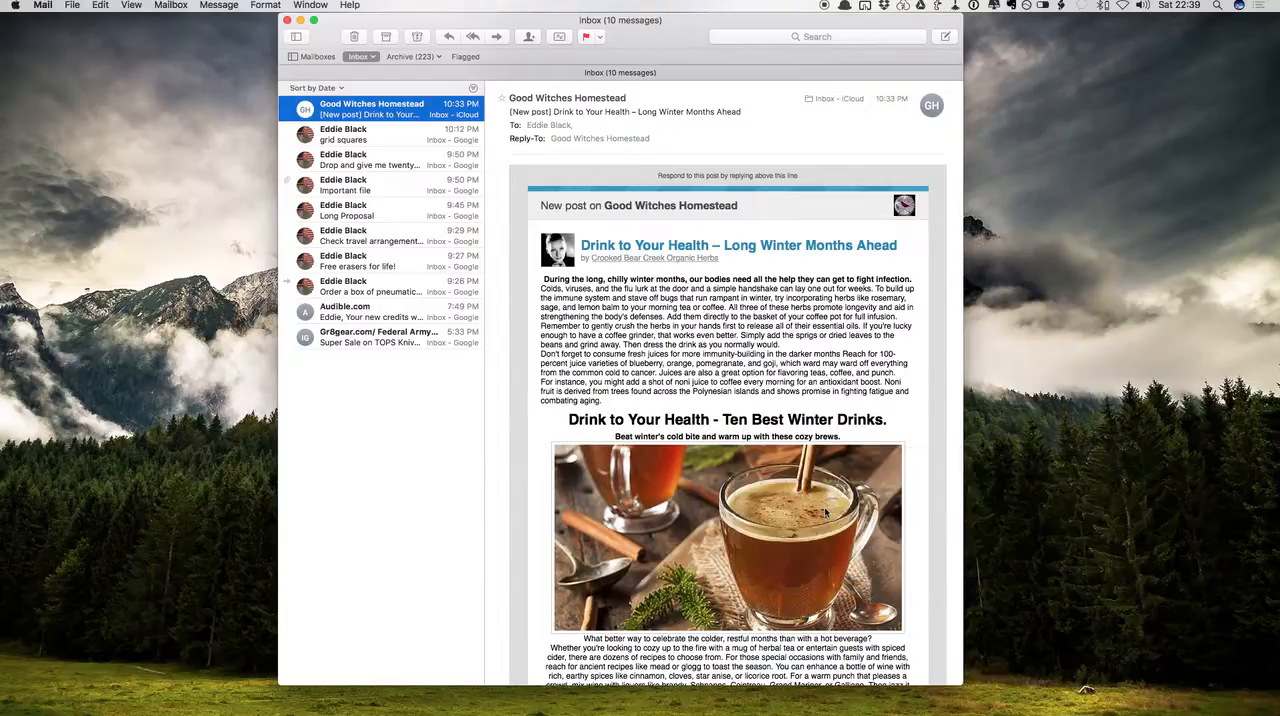
# Switch to OmniFocus and delete the "review trade propal" item from its inbox
pyautogui.hotkey('ctrl', 'Left')
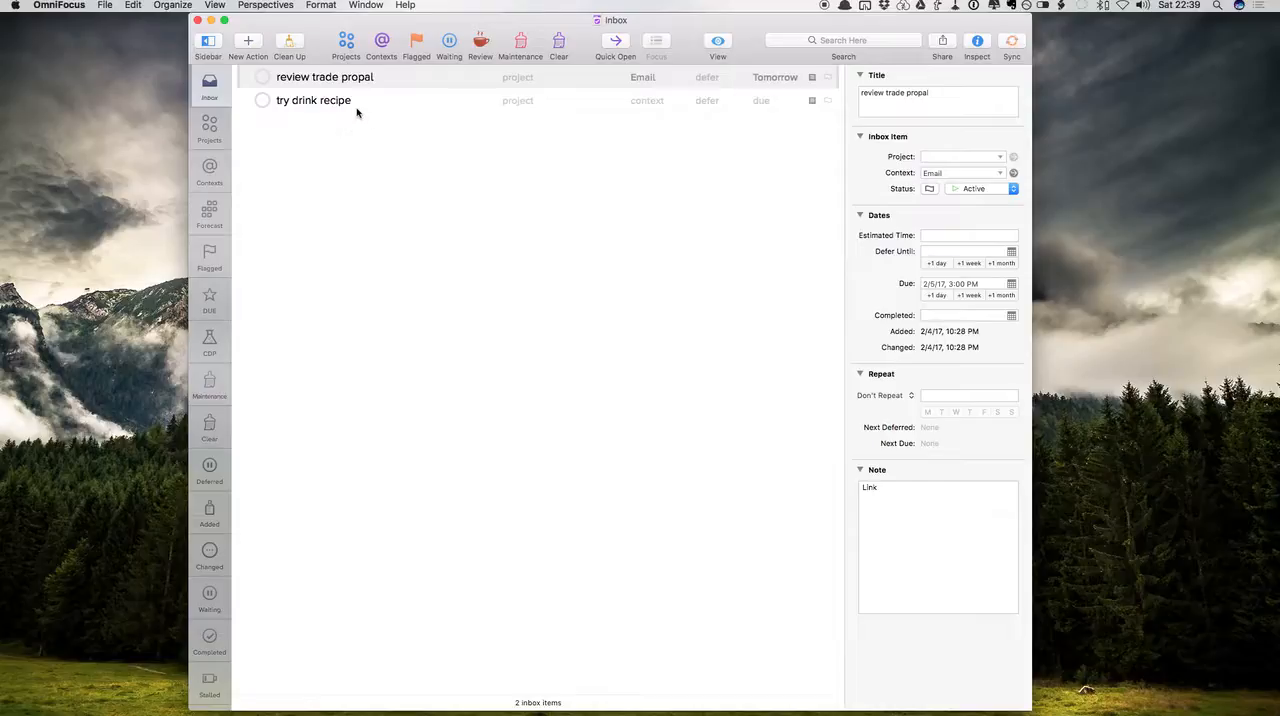
pyautogui.click(358, 80)
pyautogui.press('Delete')
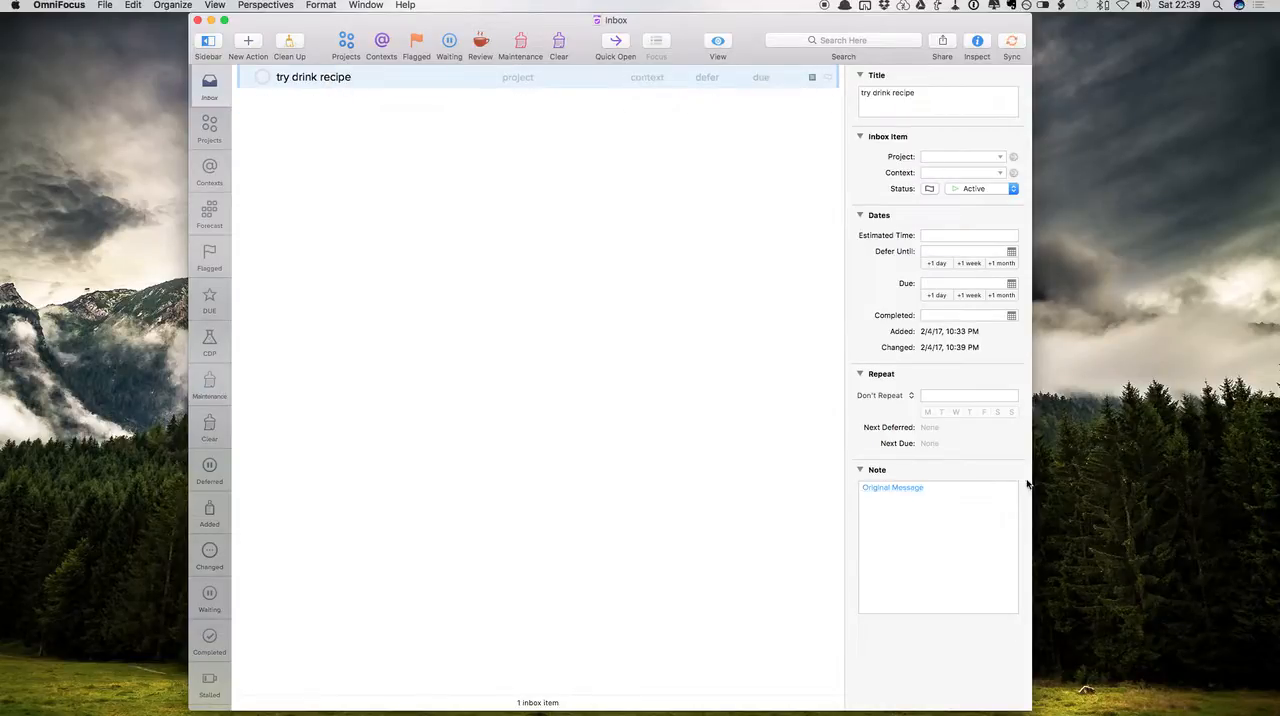
# Open the original message linked in the "try drink recipe" note, look through it, and close it
pyautogui.click(900, 491)
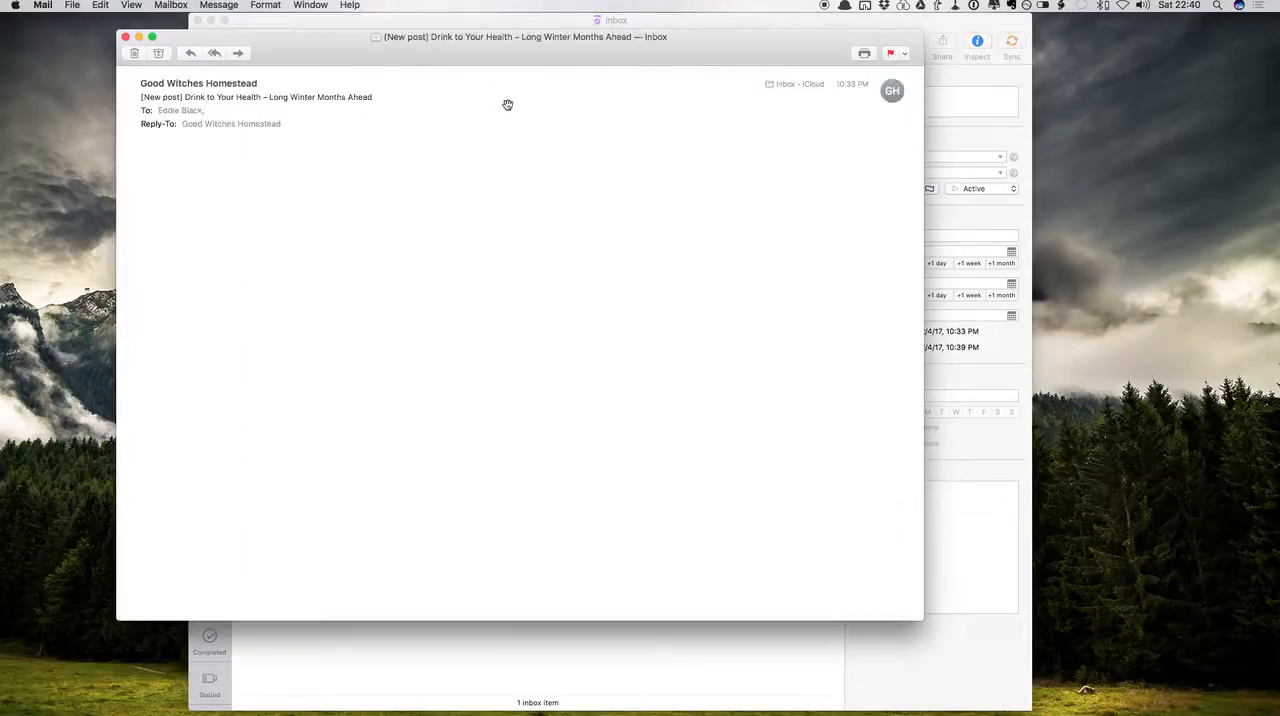
pyautogui.scroll(-5, 500, 428)
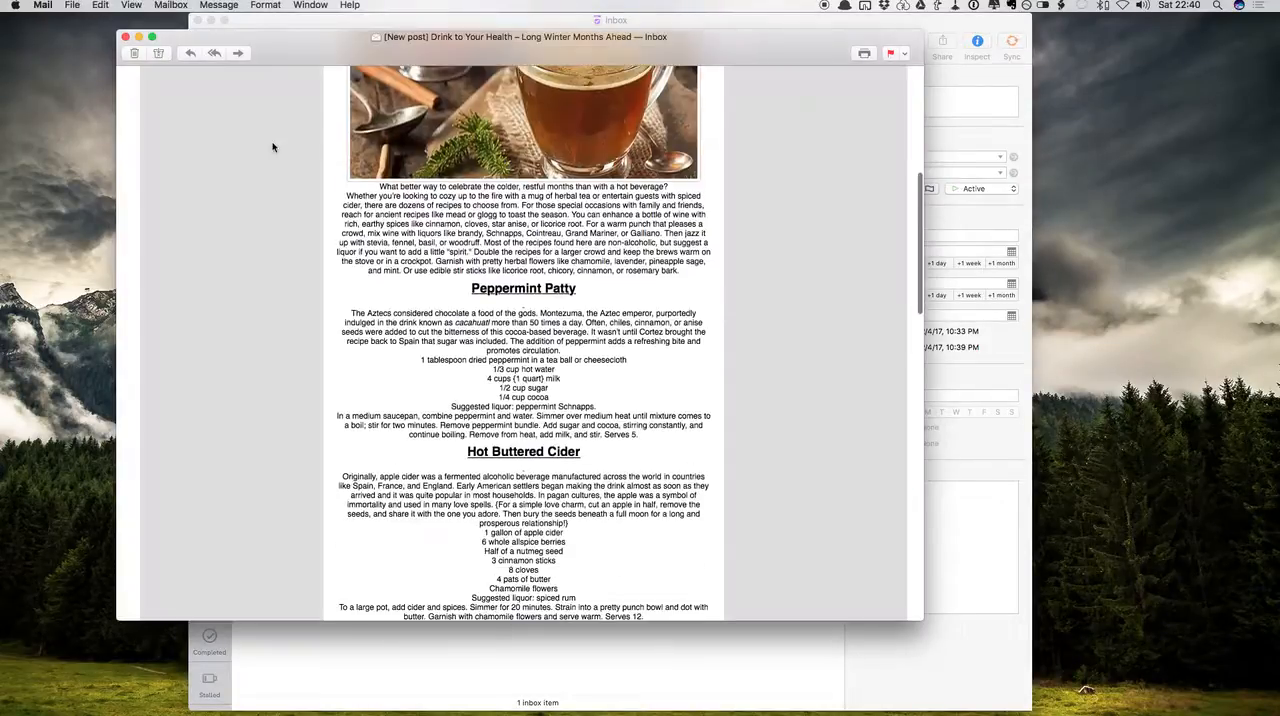
pyautogui.click(126, 37)
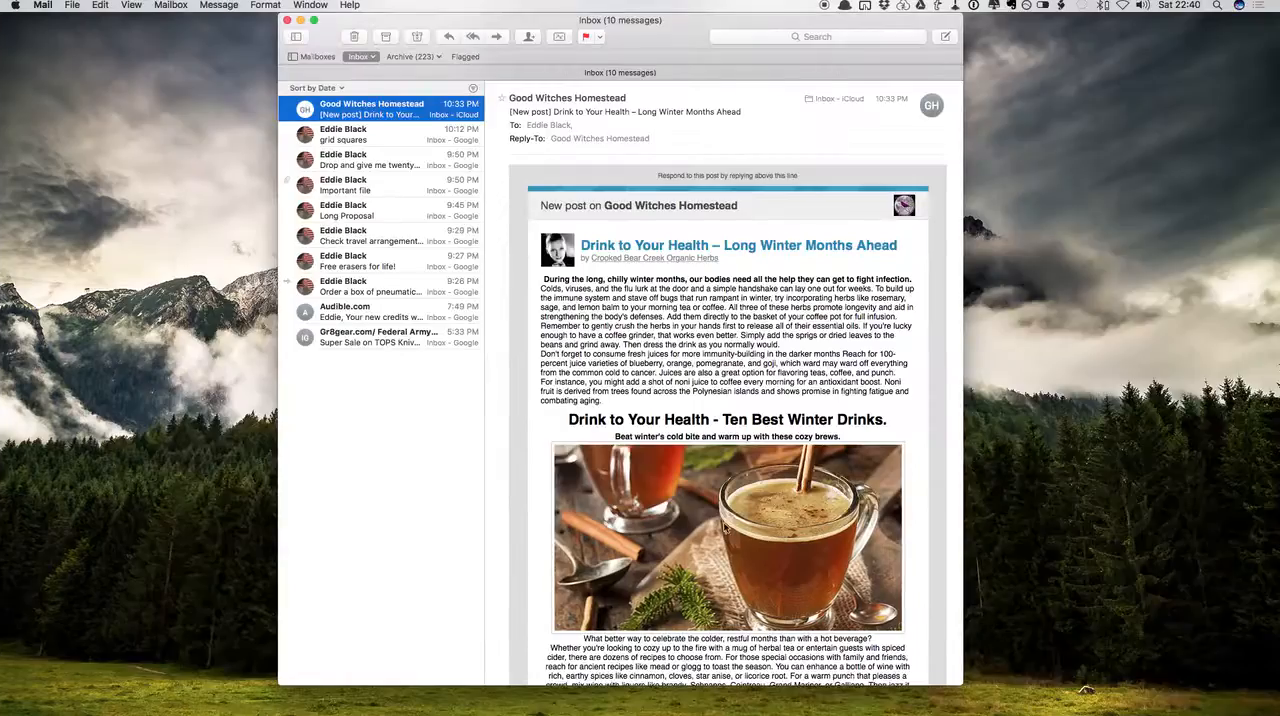
# Return to Mail, highlight the Peppermint Patty recipe in the drinks email, and look over the surrounding text
pyautogui.scroll(-5, 605, 423)
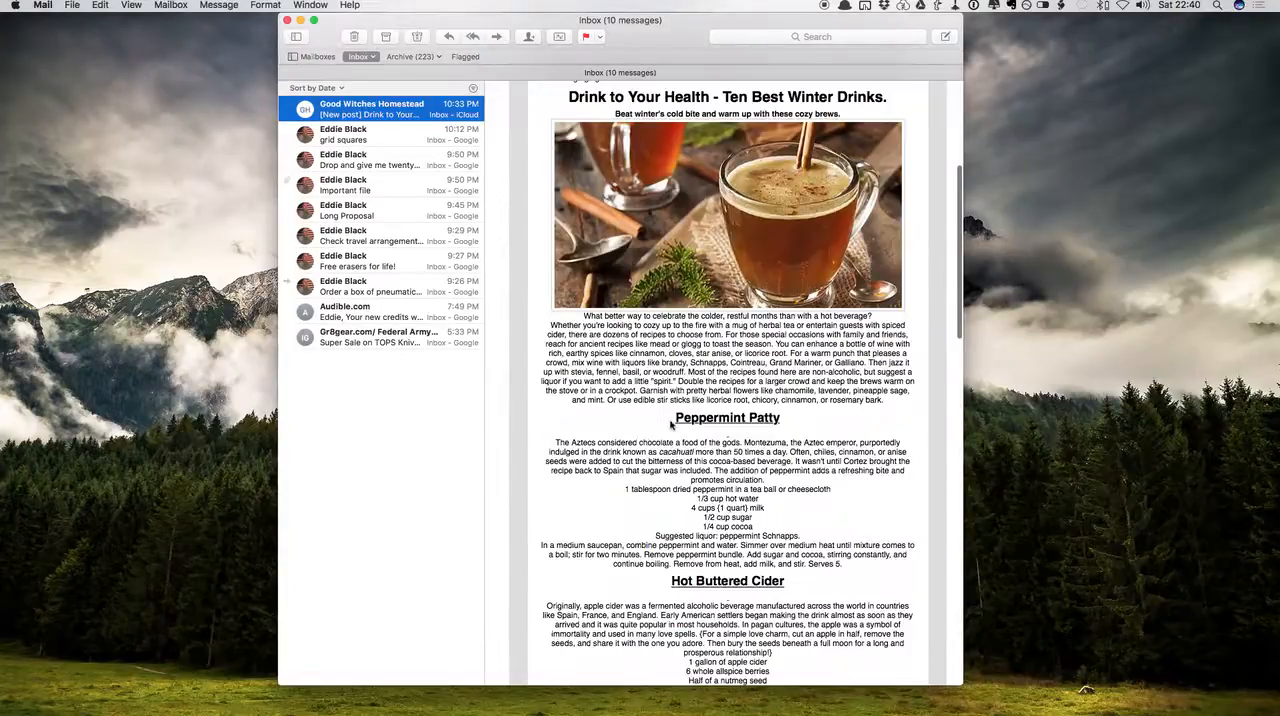
pyautogui.moveTo(672, 420); pyautogui.dragTo(851, 568)
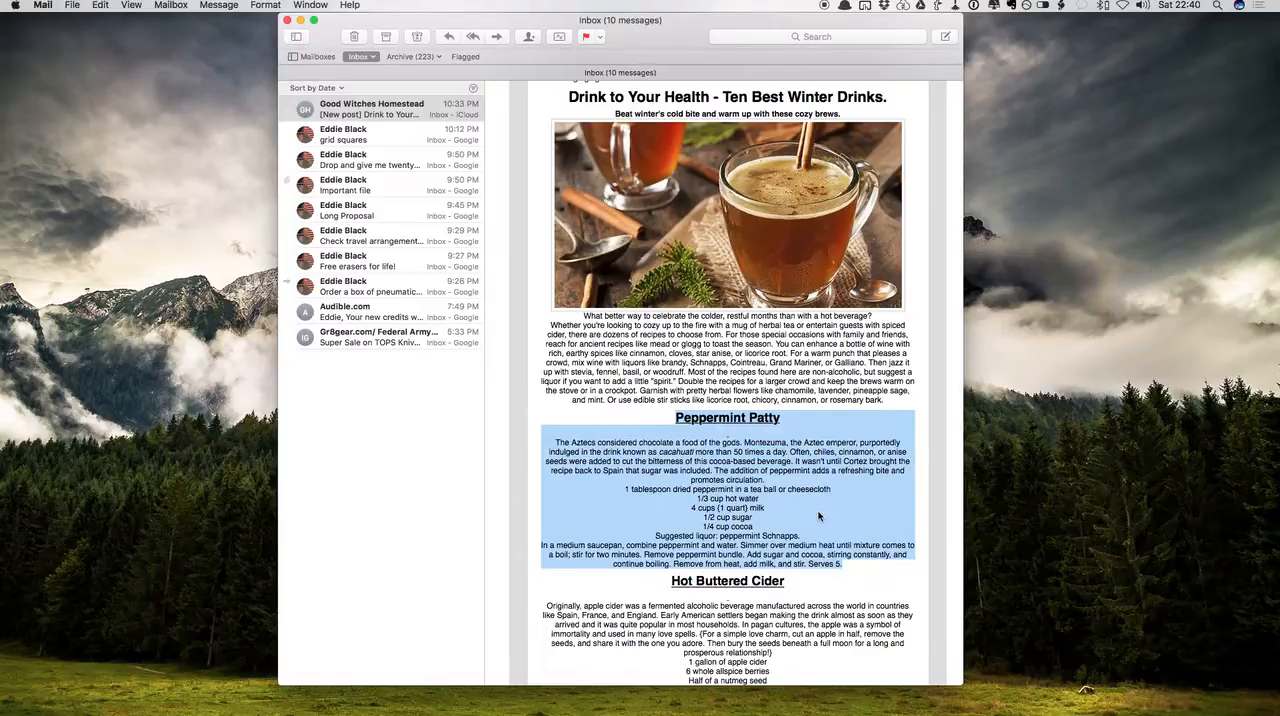
pyautogui.scroll(3, 816, 523)
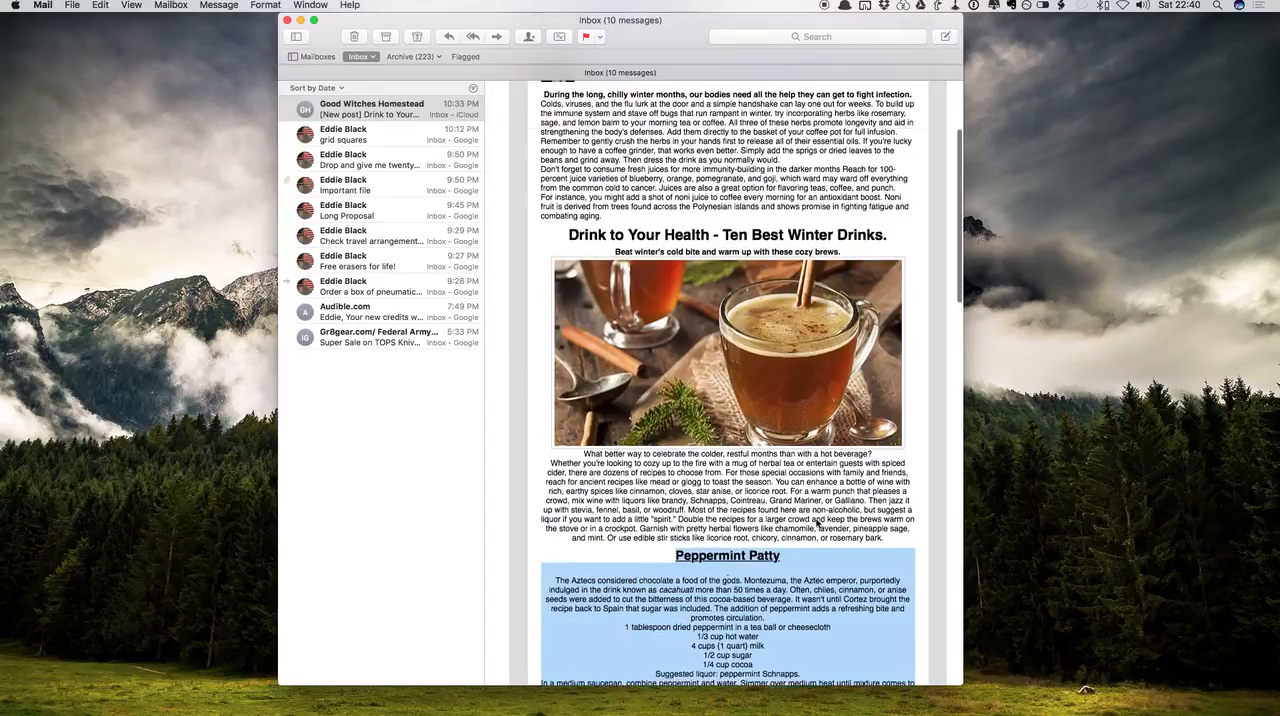
pyautogui.scroll(3, 816, 523)
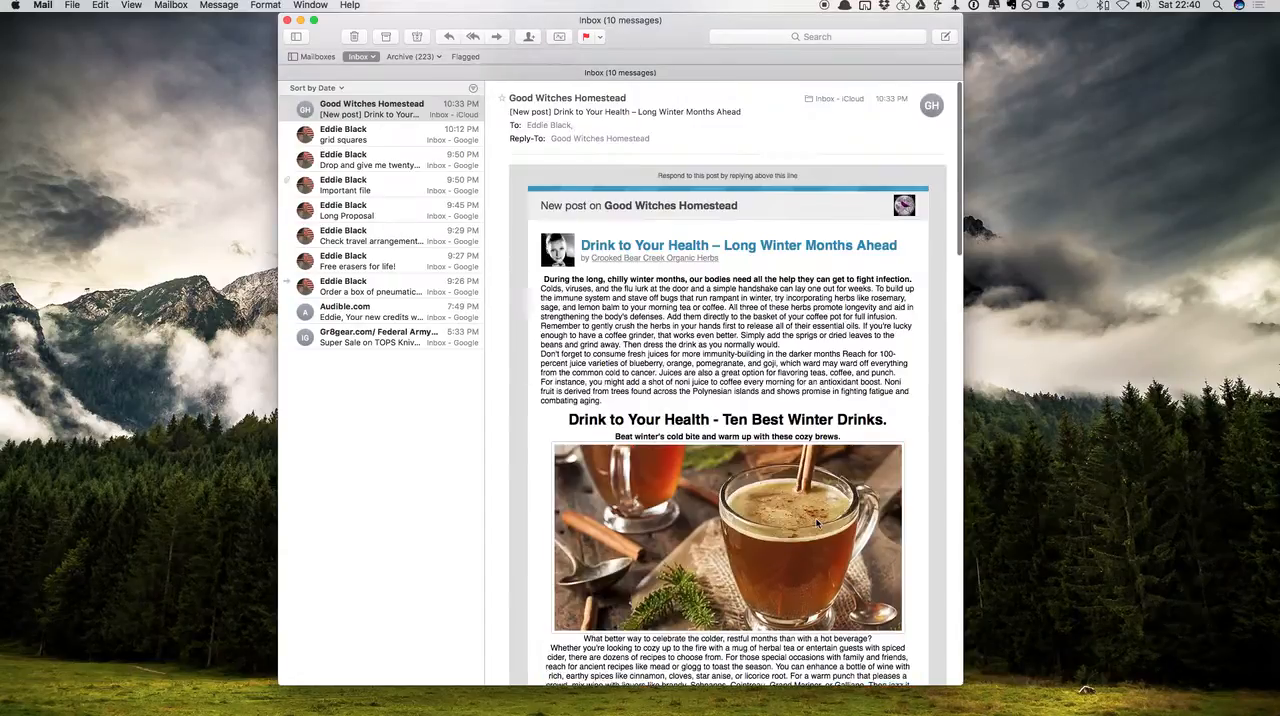
pyautogui.scroll(-5, 727, 483)
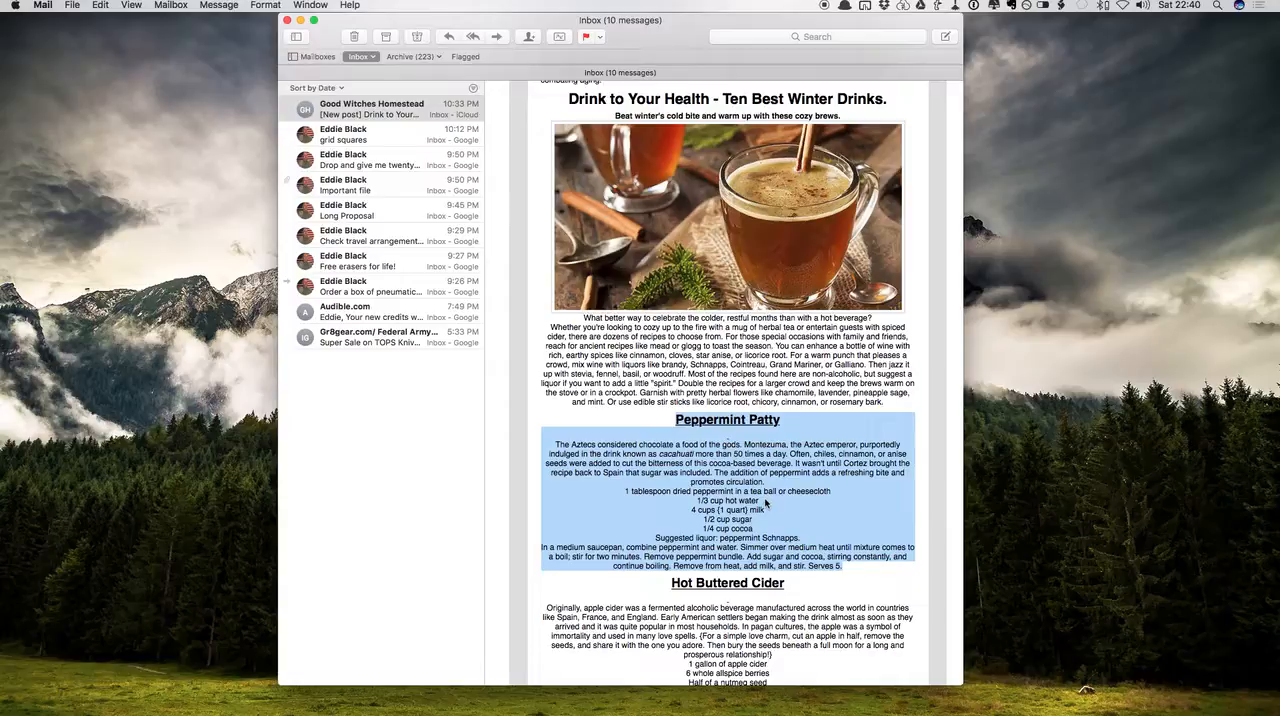
# Archive the Good Witches Homestead email from the inbox
pyautogui.scroll(5, 766, 503)
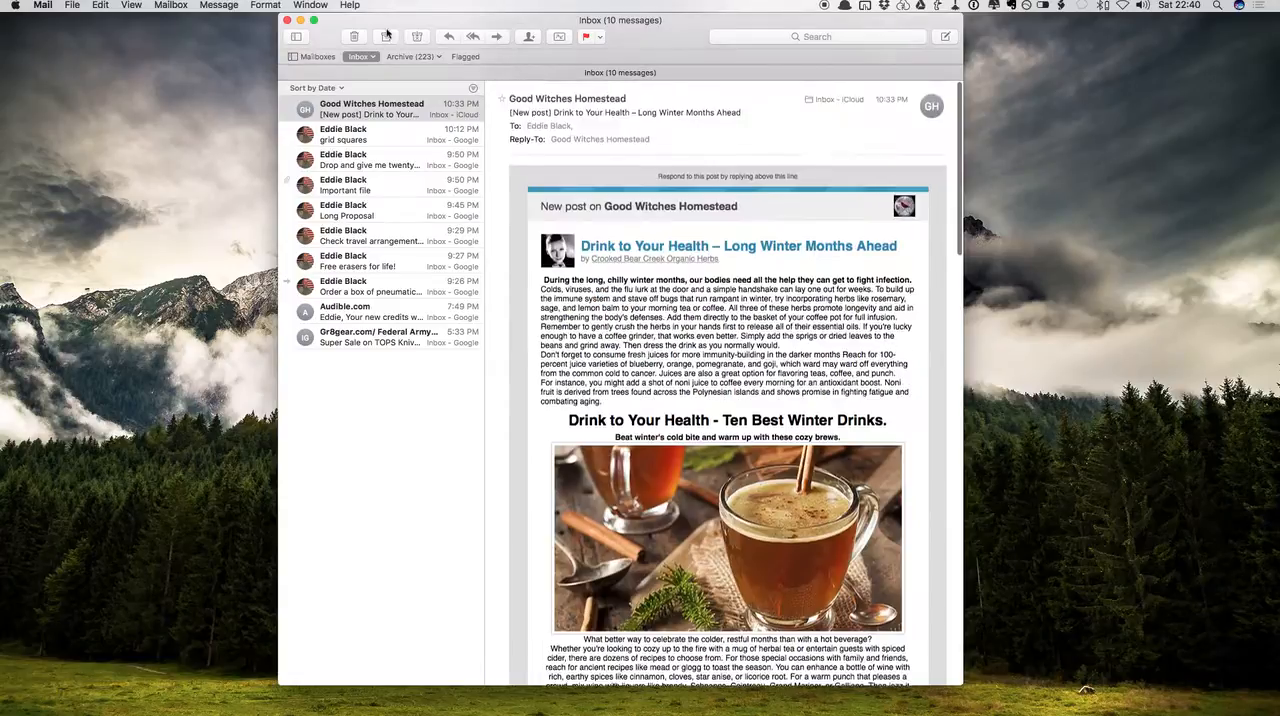
pyautogui.click(405, 106)
pyautogui.click(388, 37)
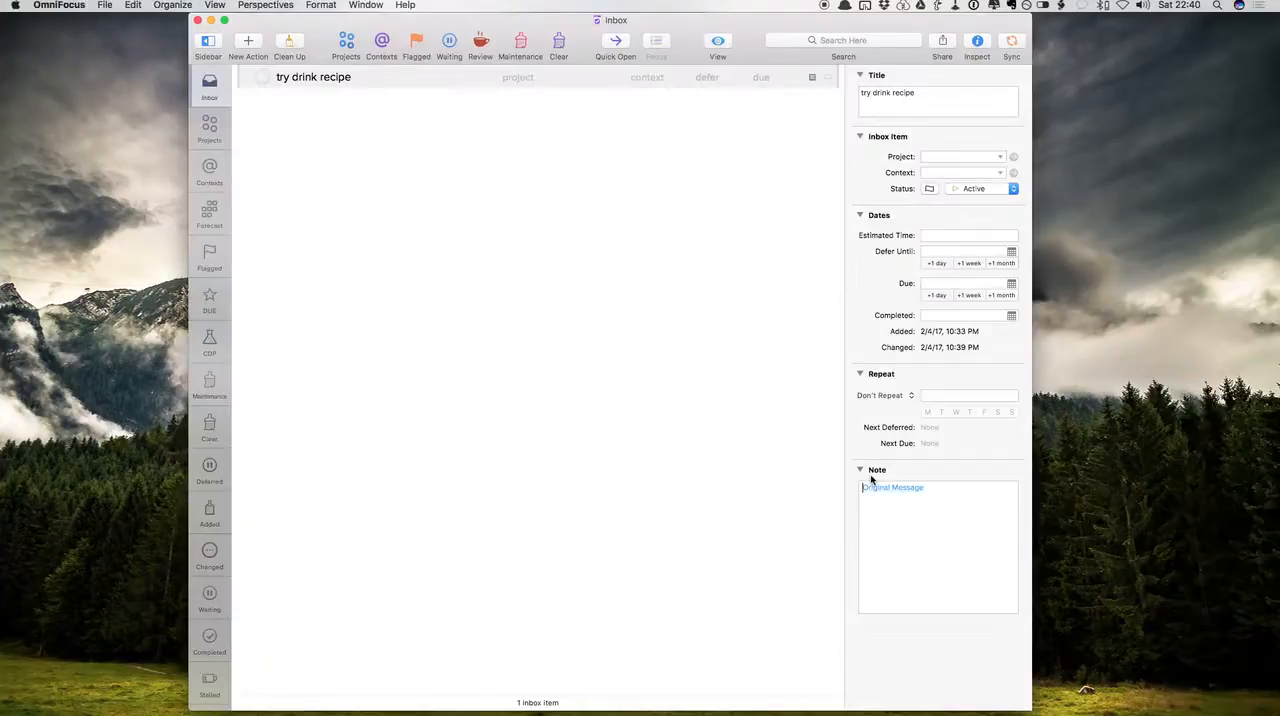
# Check the archived email through the link in the OmniFocus action's note, close it, and revisit the option list in the Inbox Zero PDF
pyautogui.click(896, 489)
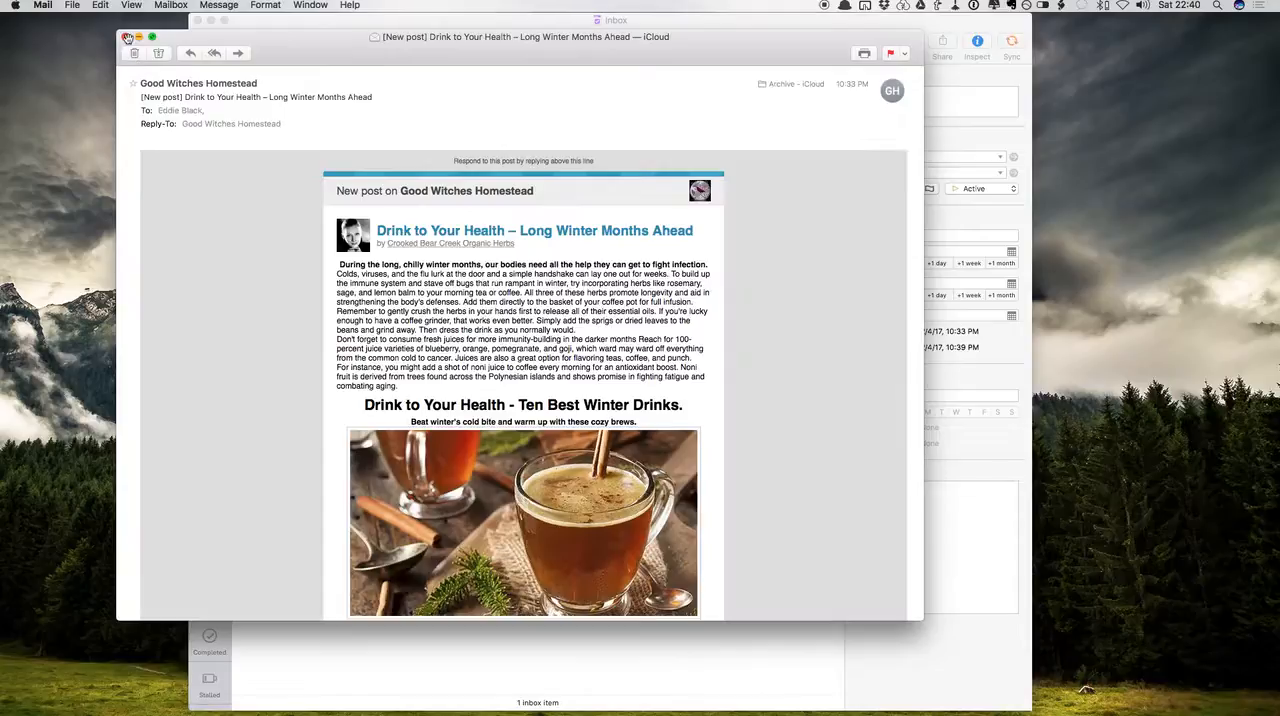
pyautogui.click(126, 37)
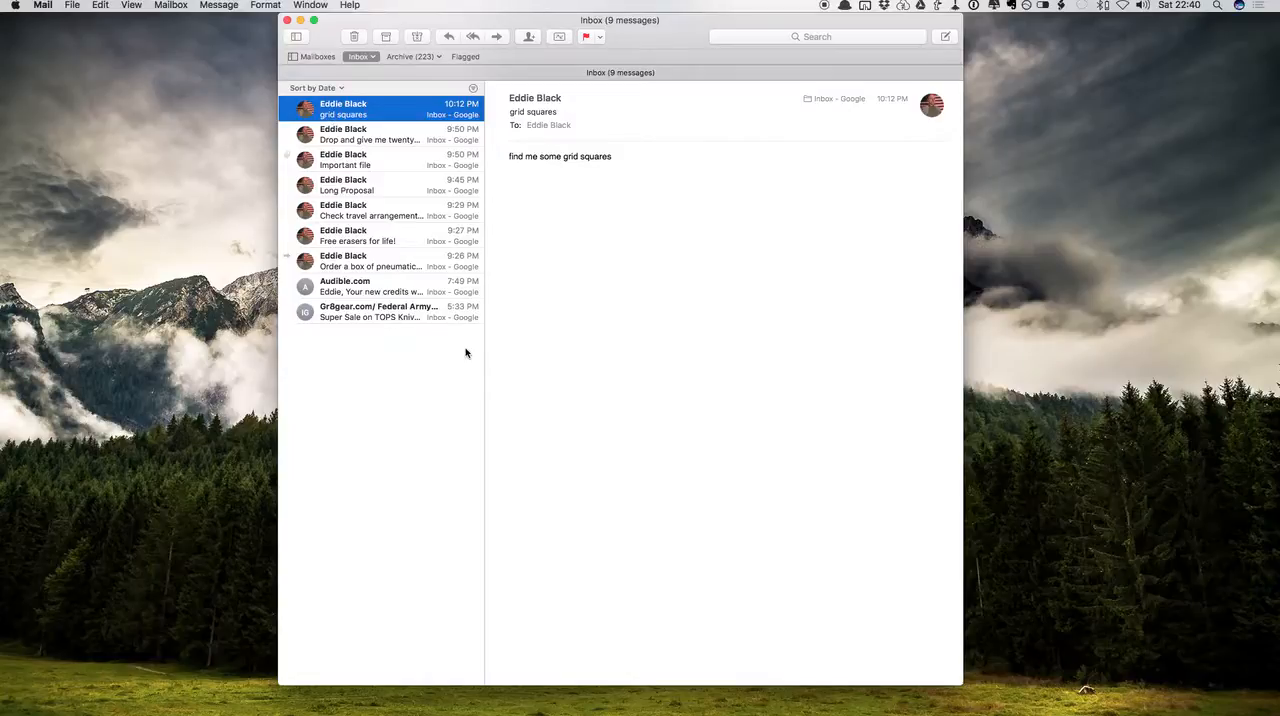
pyautogui.hotkey('ctrl', 'Right')
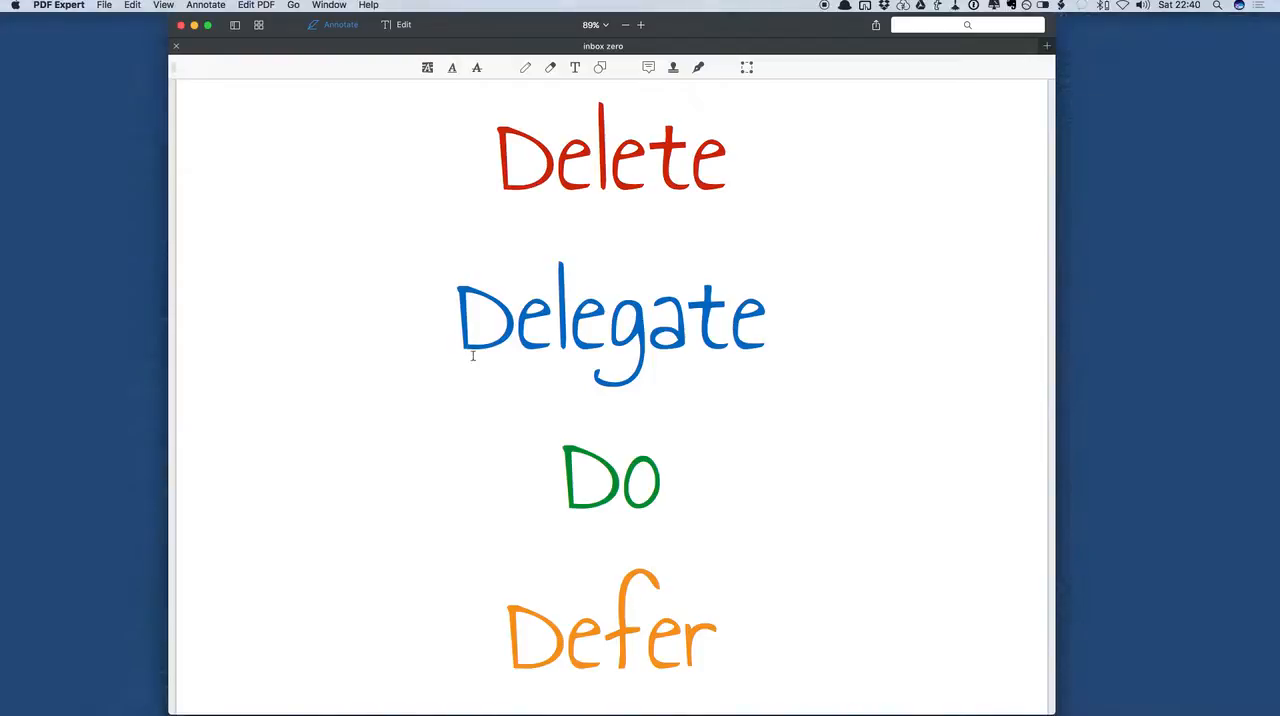
# Switch back to Mail and forward the grid squares email, filling in the recipient's address and sending it
pyautogui.hotkey('ctrl', 'Left')
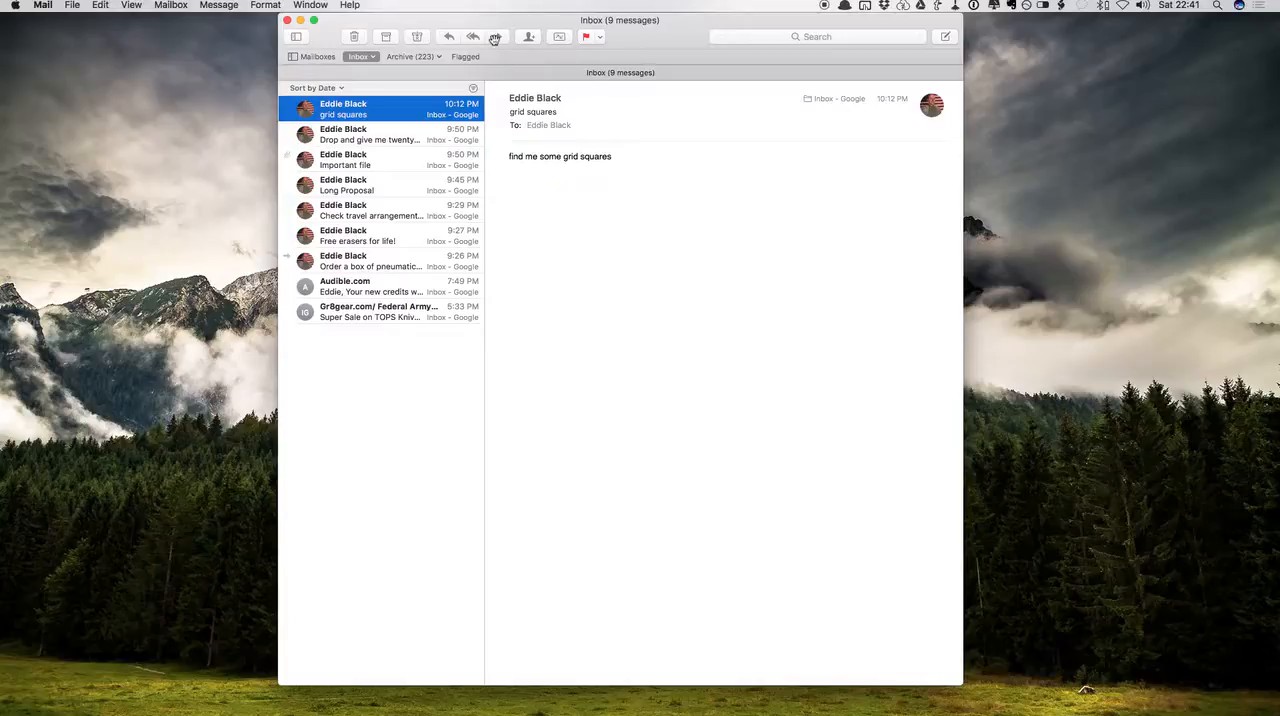
pyautogui.press('super+shift+f')
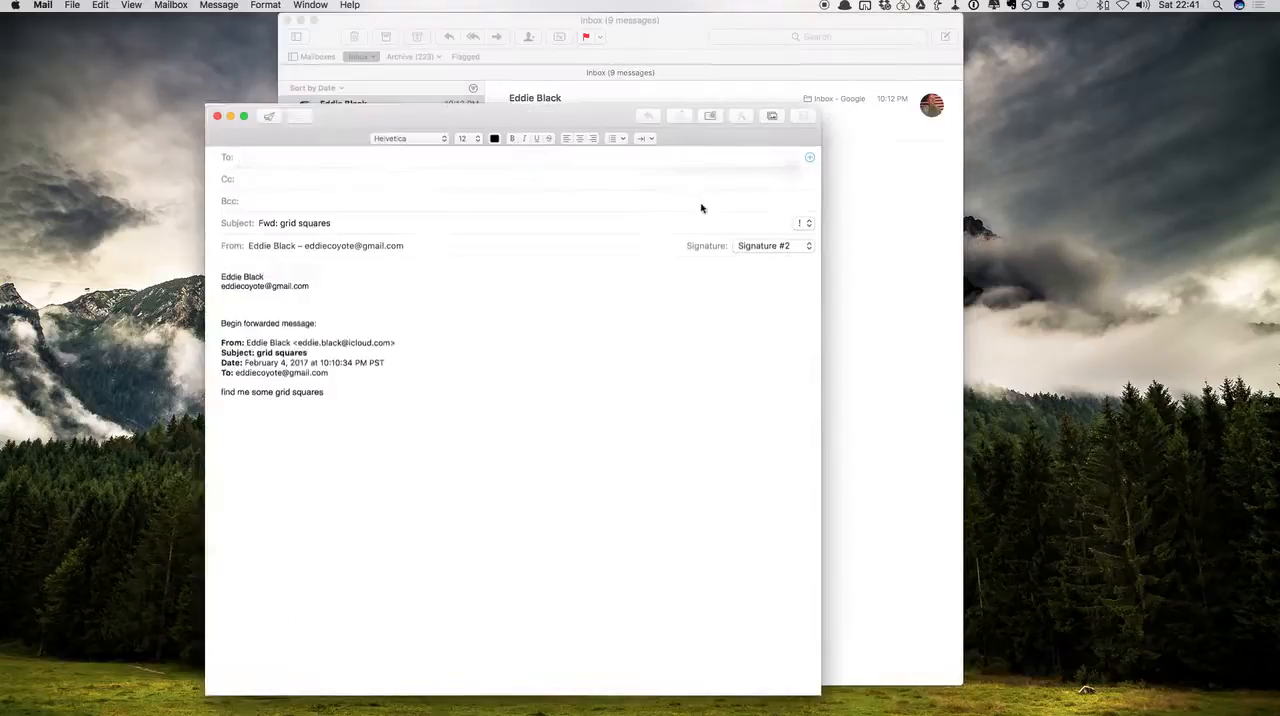
pyautogui.write('eddie')
pyautogui.press('Tab')
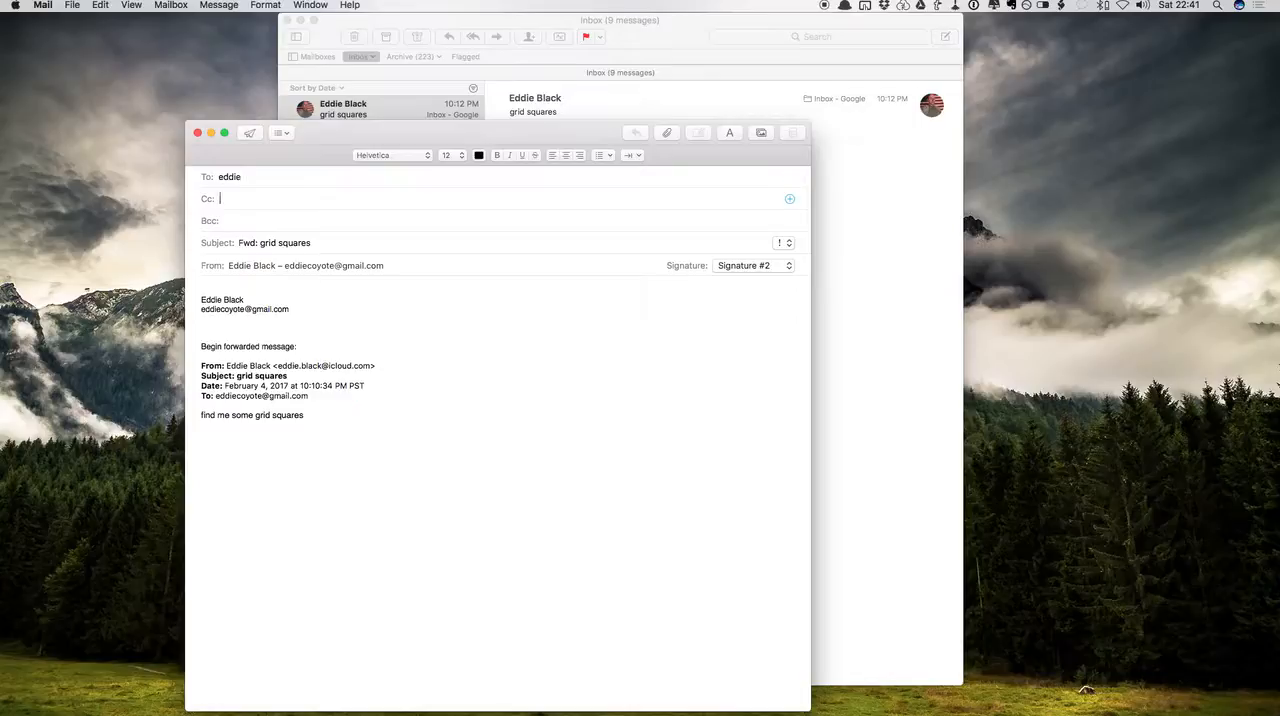
pyautogui.click(374, 177)
pyautogui.write('coy')
pyautogui.press('Tab')
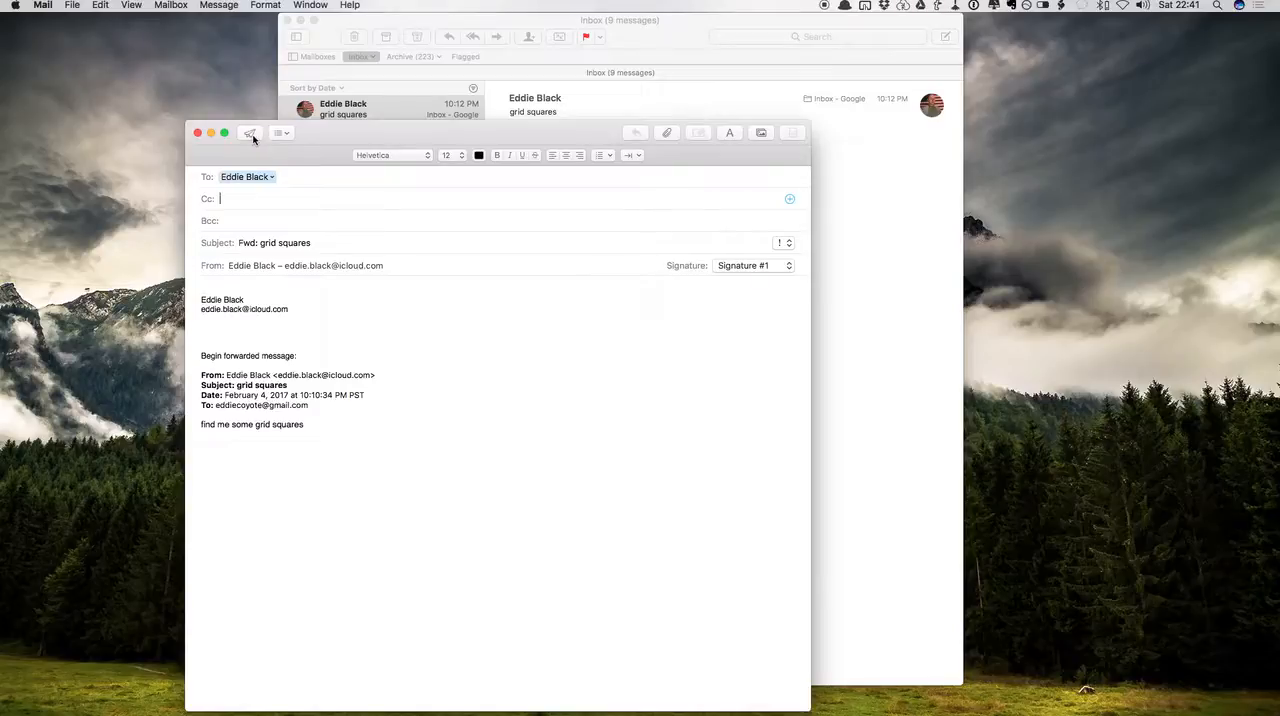
pyautogui.click(250, 134)
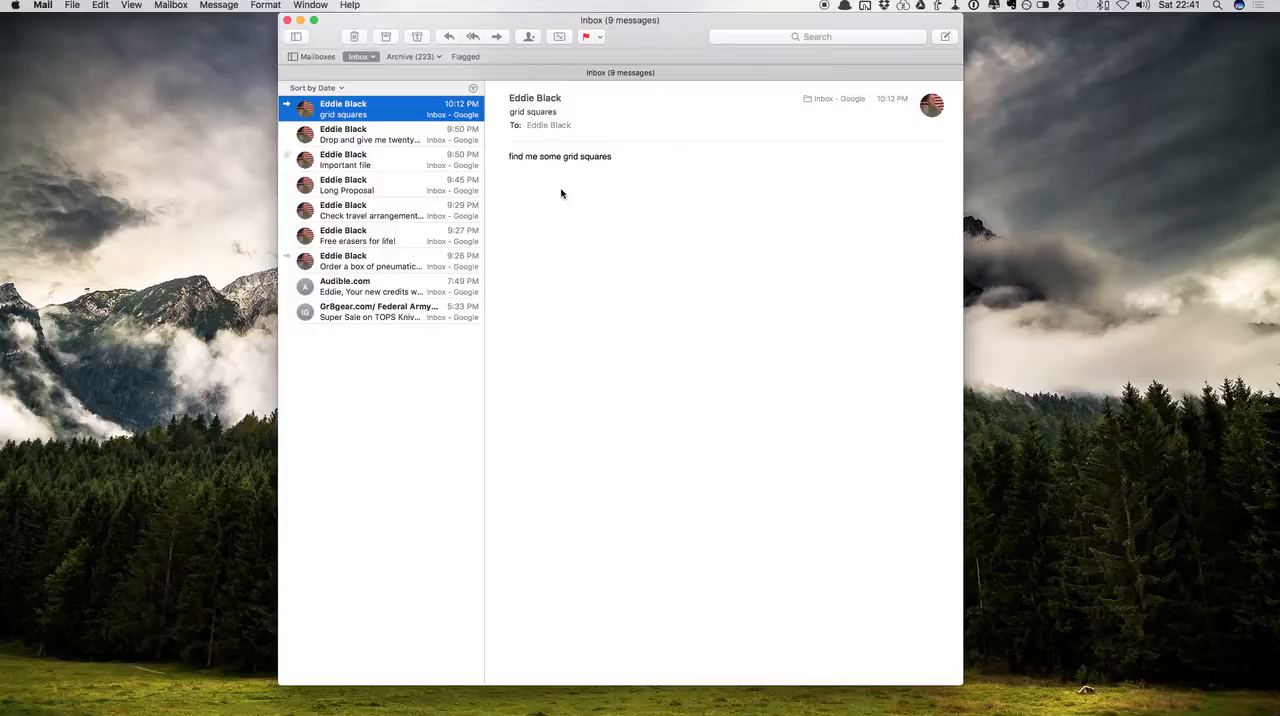
# Delete the grid squares conversation from the Mail inbox and switch to OmniFocus
pyautogui.click(355, 37)
pyautogui.hotkey('ctrl', 'Left')
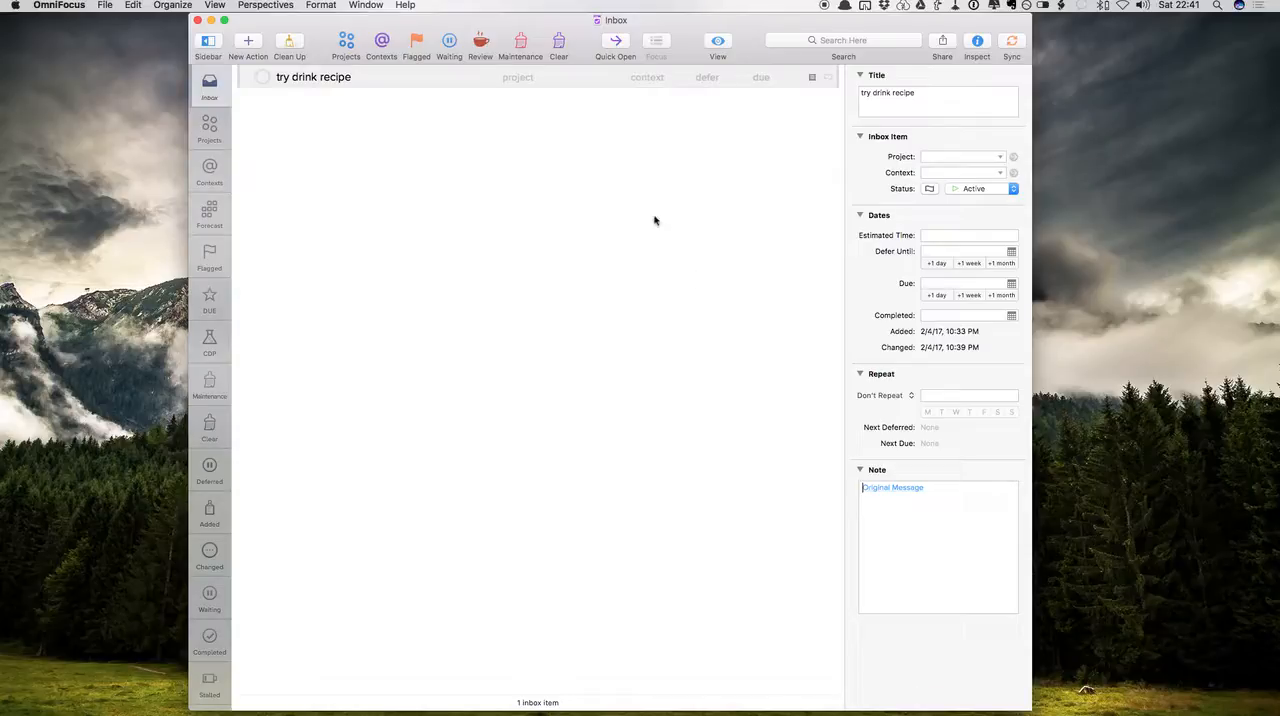
# Add an OmniFocus inbox action to check with the email's recipient about the grid squares
pyautogui.click(248, 42)
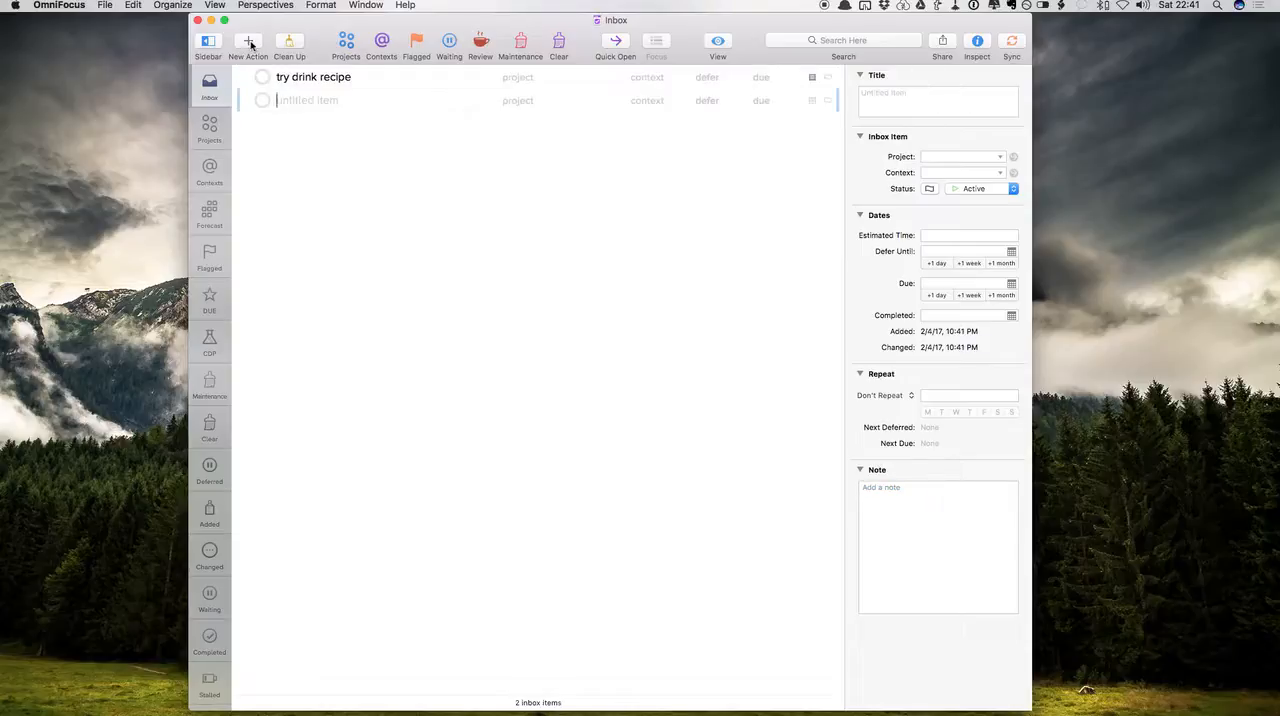
pyautogui.write('check with bob about grid squres')
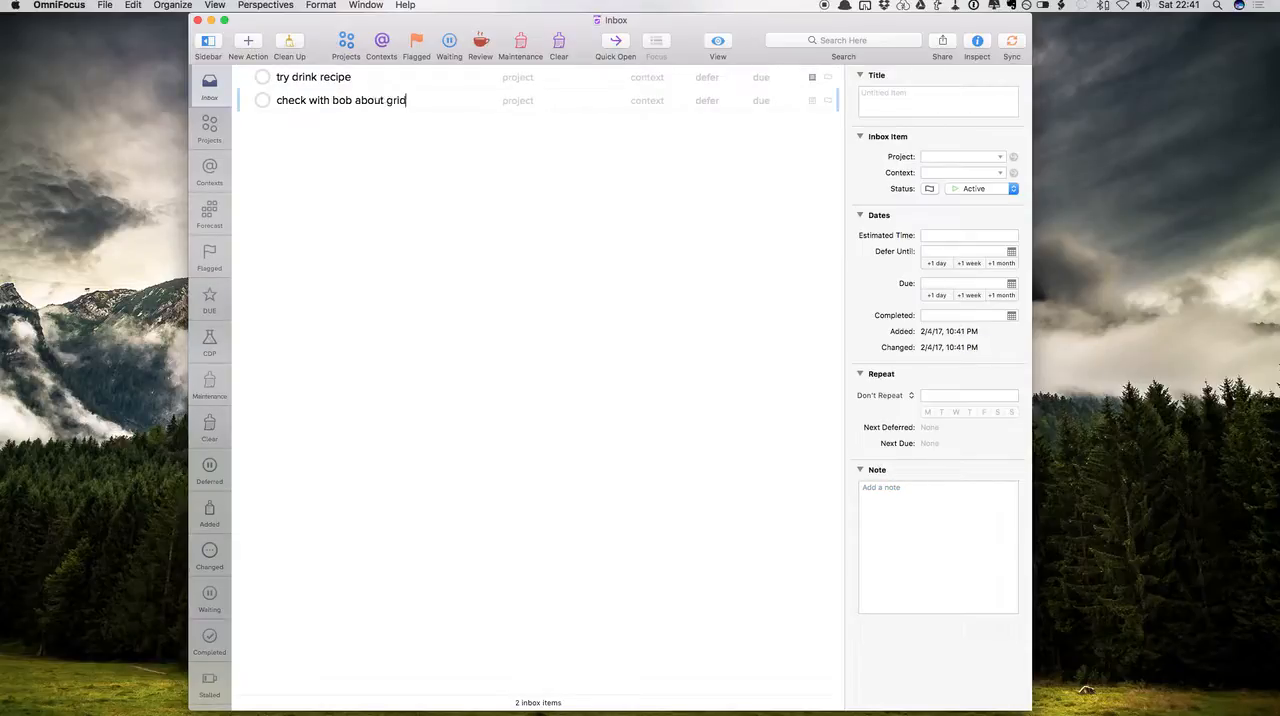
pyautogui.press('BackSpace')
pyautogui.press('BackSpace')
pyautogui.press('BackSpace')
pyautogui.write('aurs')
pyautogui.press('Tab')
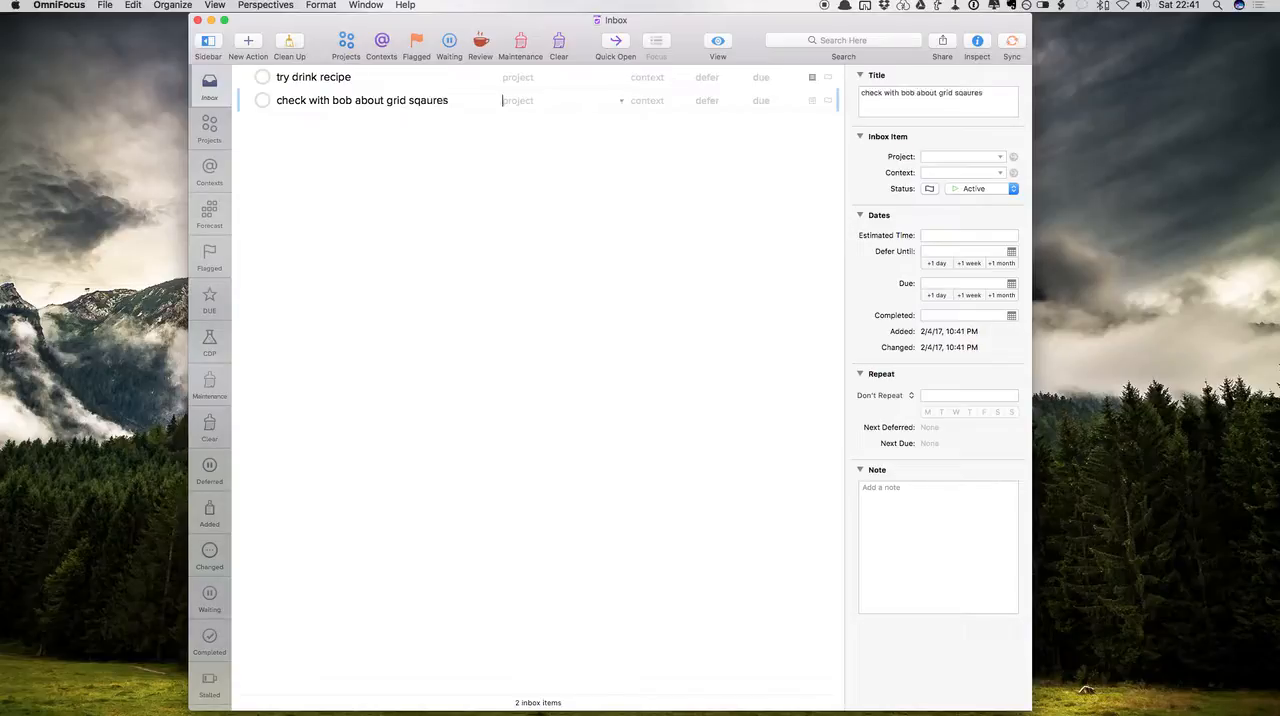
# Assign the grid squares action to the Waiting context and make it due Monday
pyautogui.write('wa')
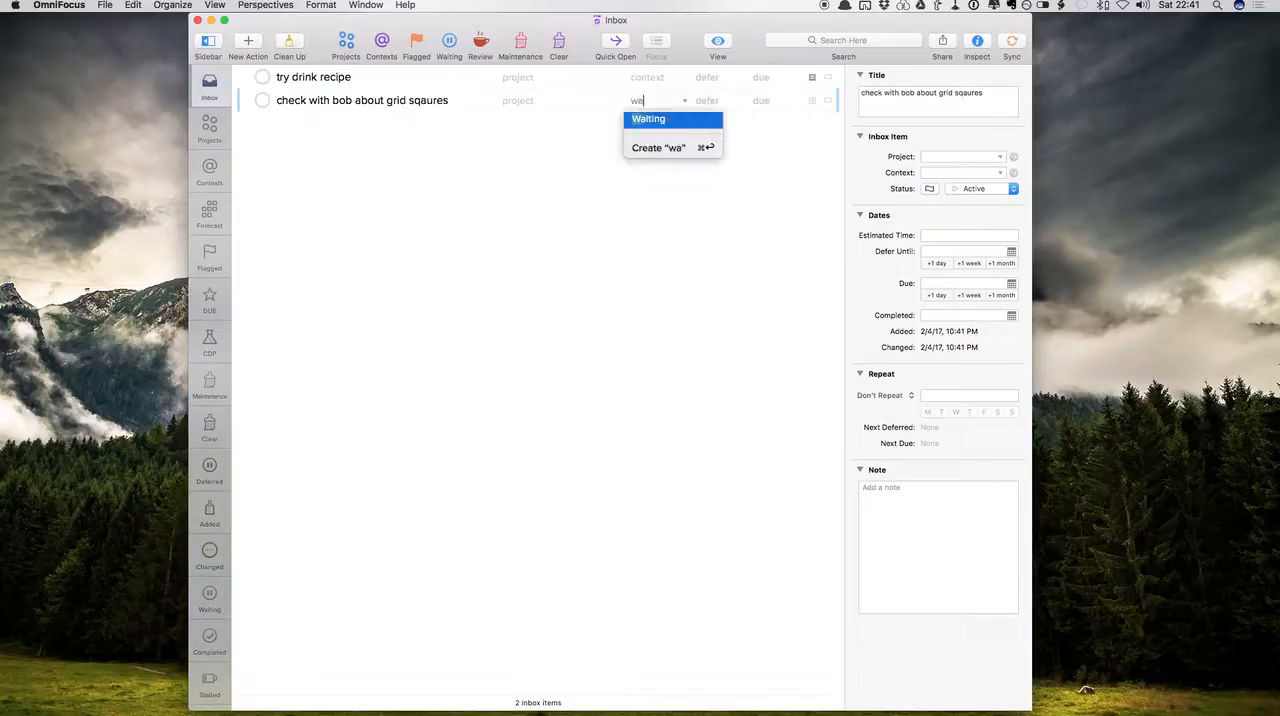
pyautogui.press('Return')
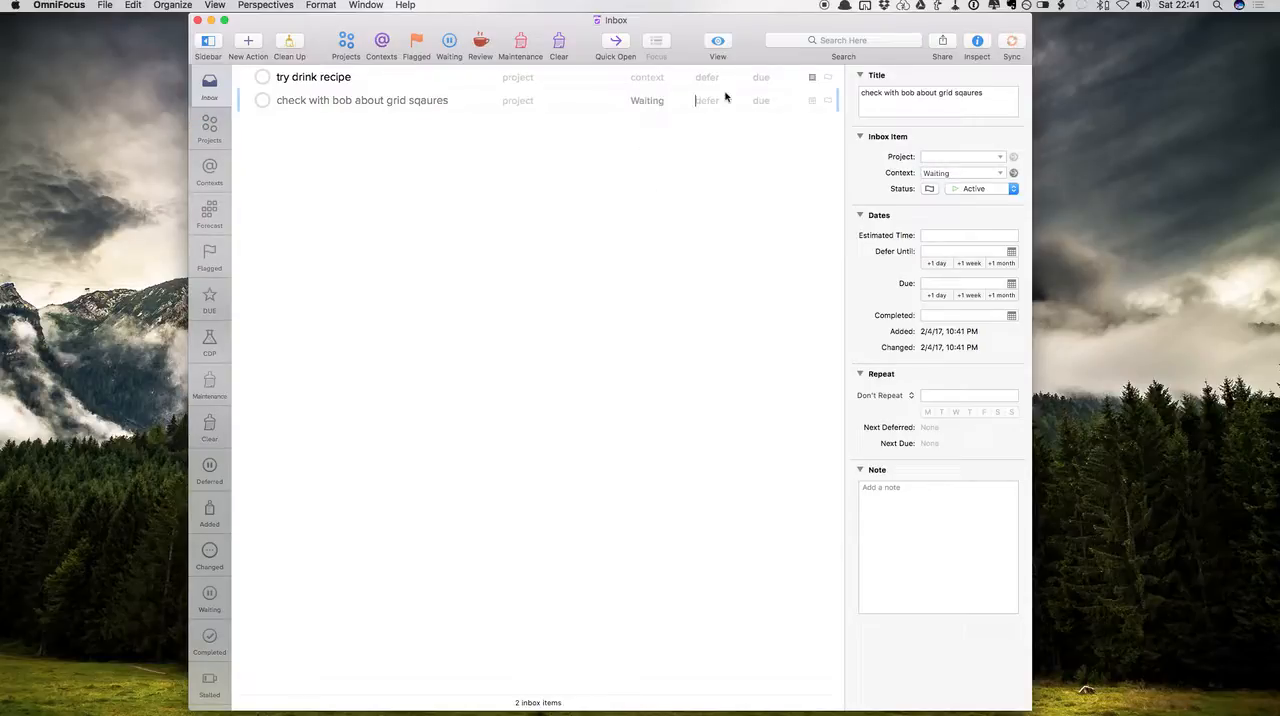
pyautogui.click(760, 100)
pyautogui.write('monday')
pyautogui.press('Return')
pyautogui.click(444, 104)
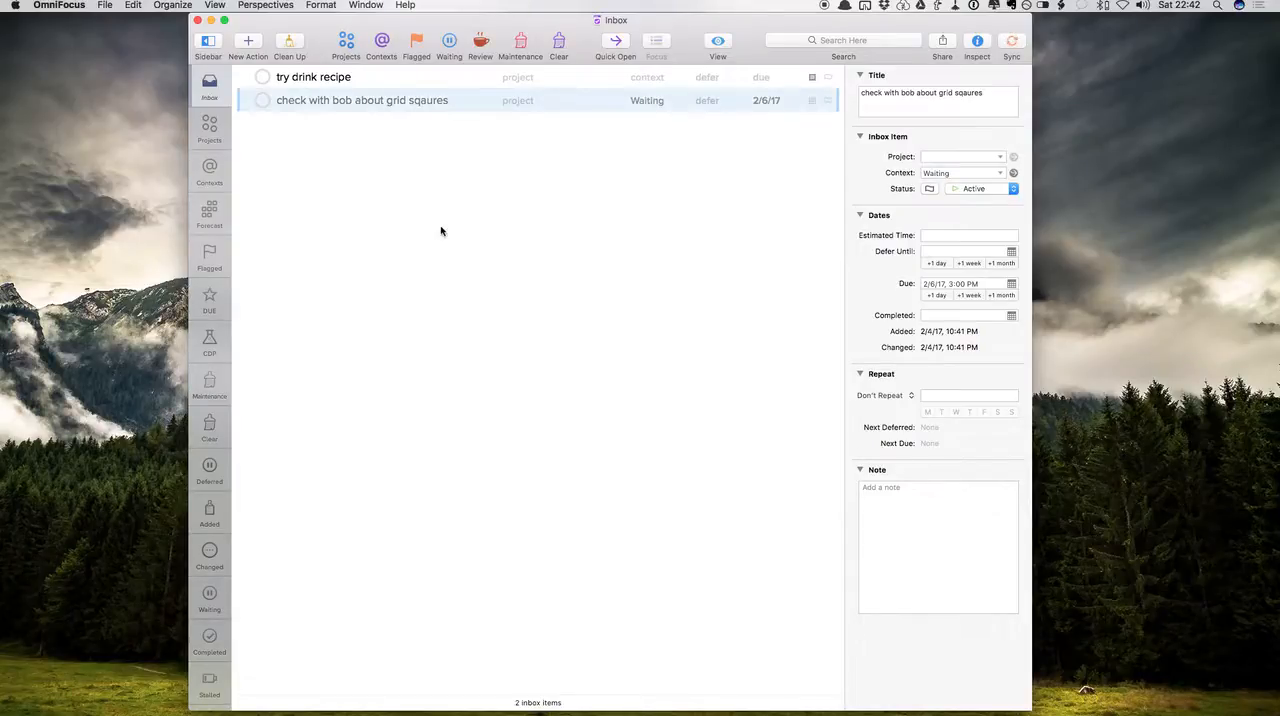
# Open the Waiting perspective, narrow it to the Waiting context and look through its pending actions by due period
pyautogui.click(449, 42)
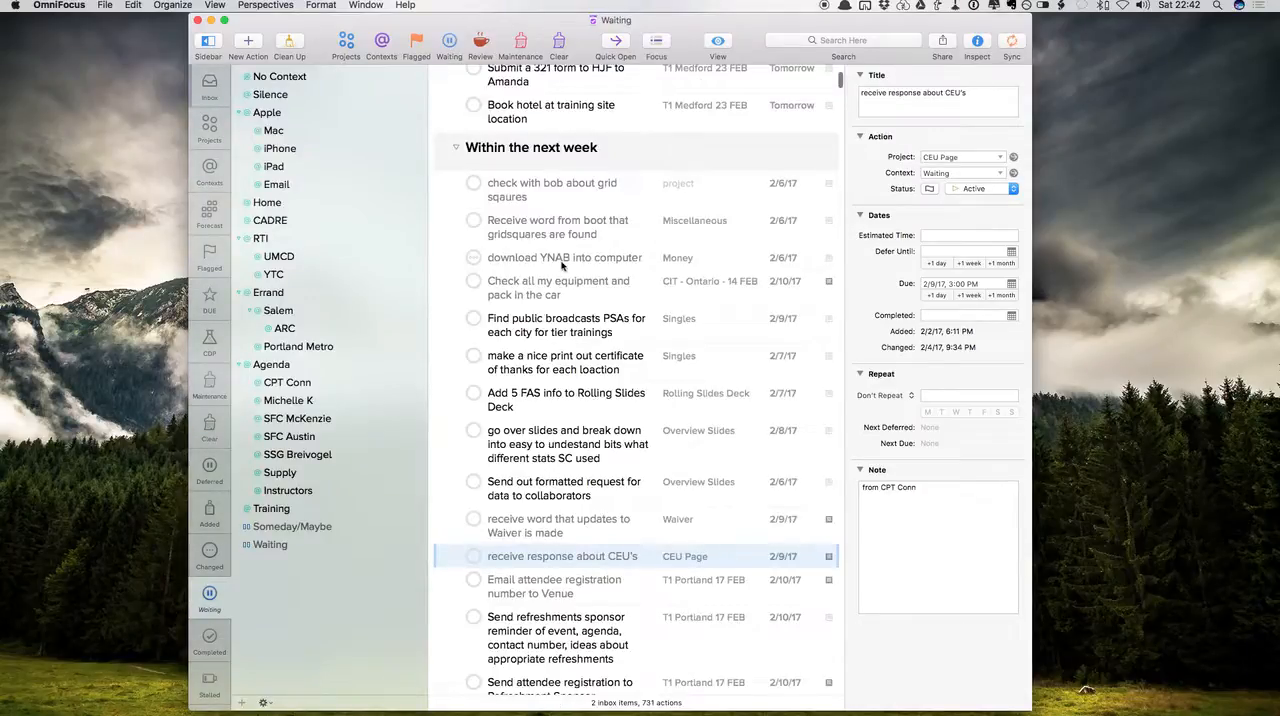
pyautogui.scroll(-5, 562, 265)
pyautogui.scroll(10, 563, 263)
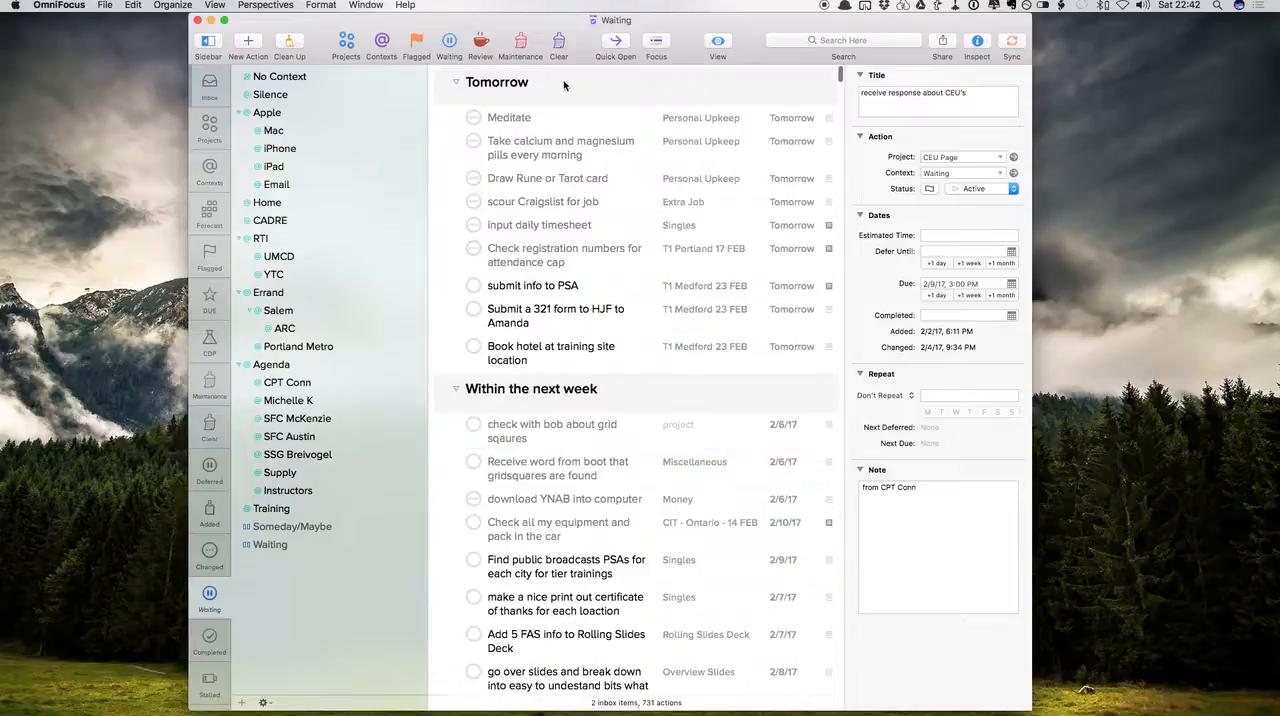
pyautogui.click(563, 85)
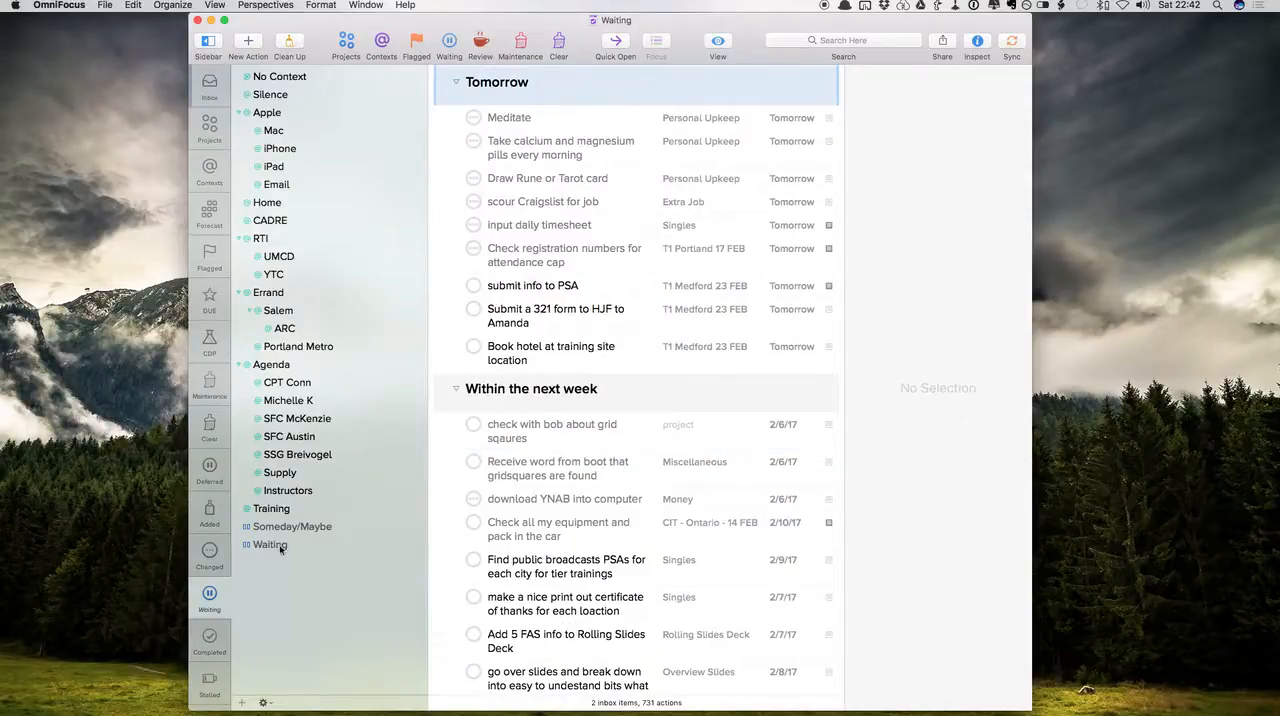
pyautogui.click(281, 548)
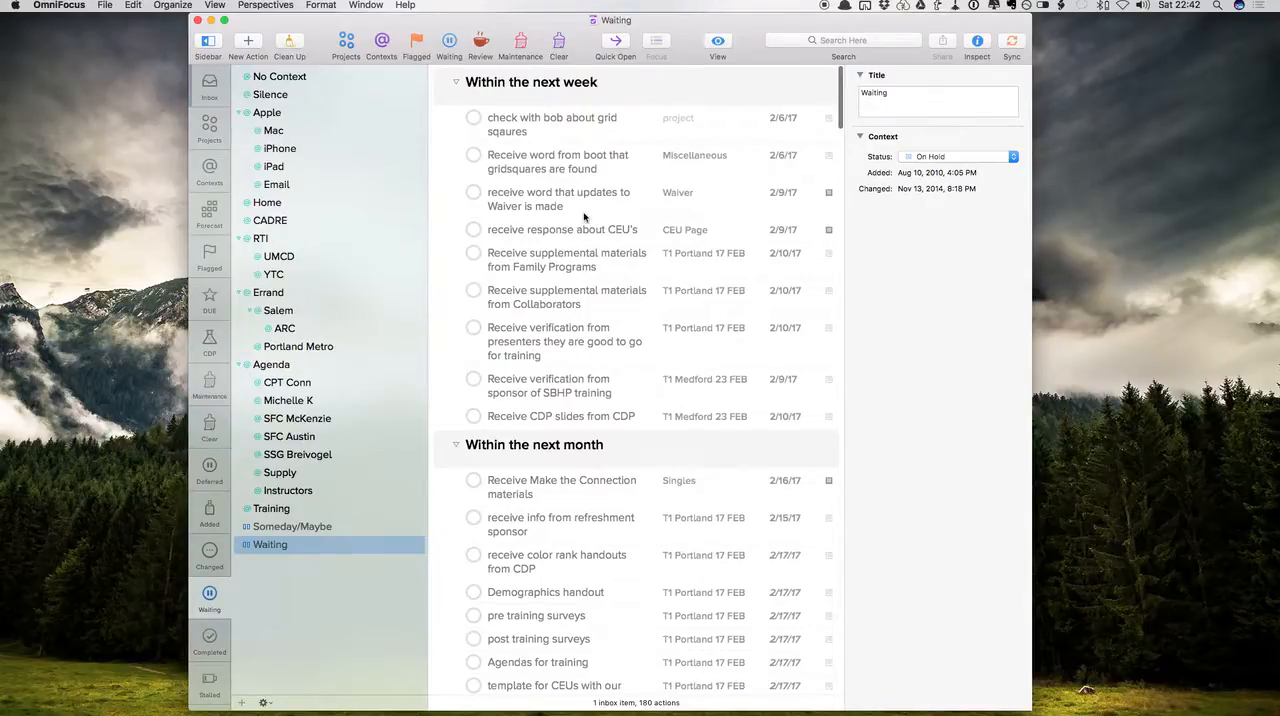
pyautogui.scroll(-1, 591, 447)
pyautogui.scroll(-10, 591, 447)
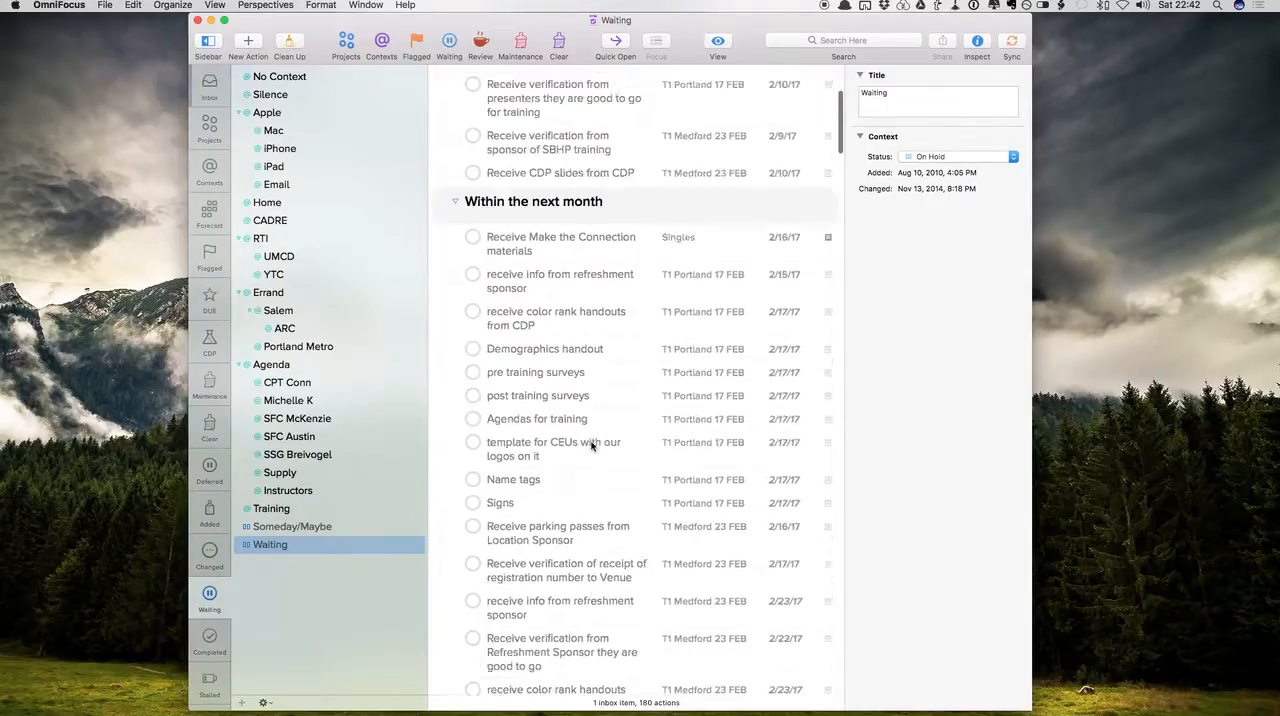
pyautogui.scroll(-2, 488, 213)
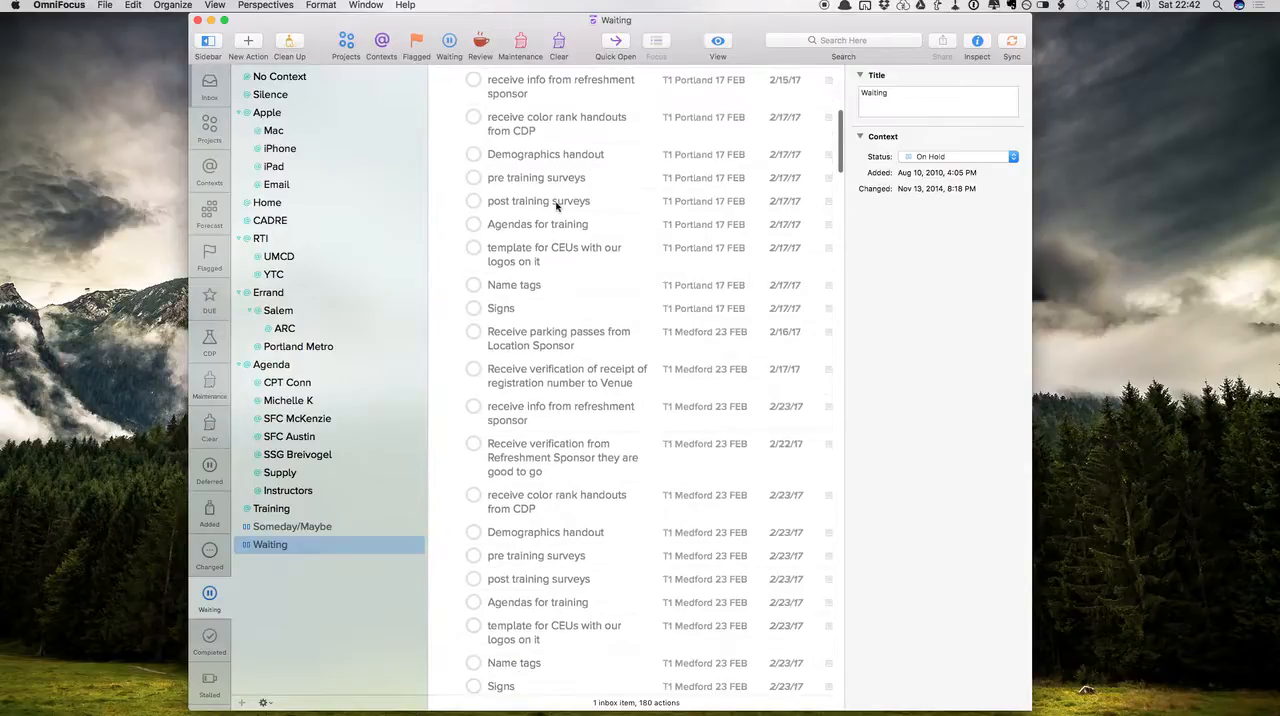
pyautogui.scroll(-6, 566, 300)
pyautogui.scroll(-8, 566, 322)
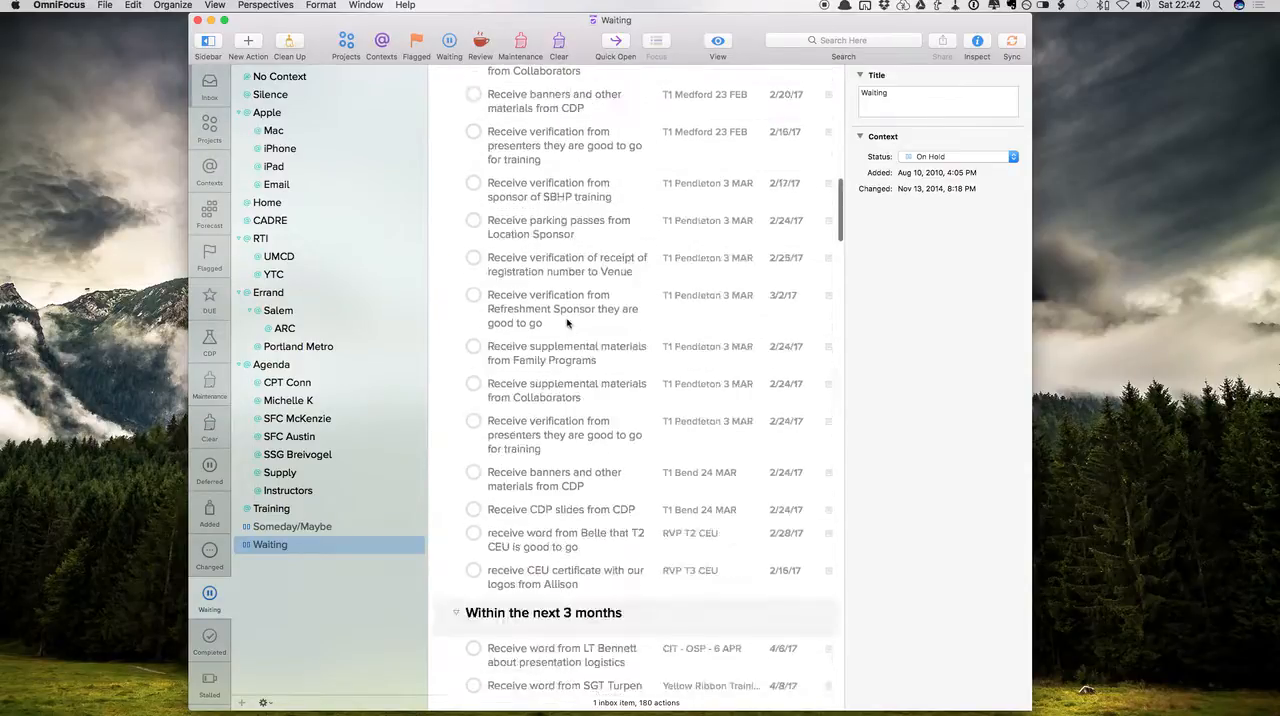
pyautogui.scroll(20, 566, 322)
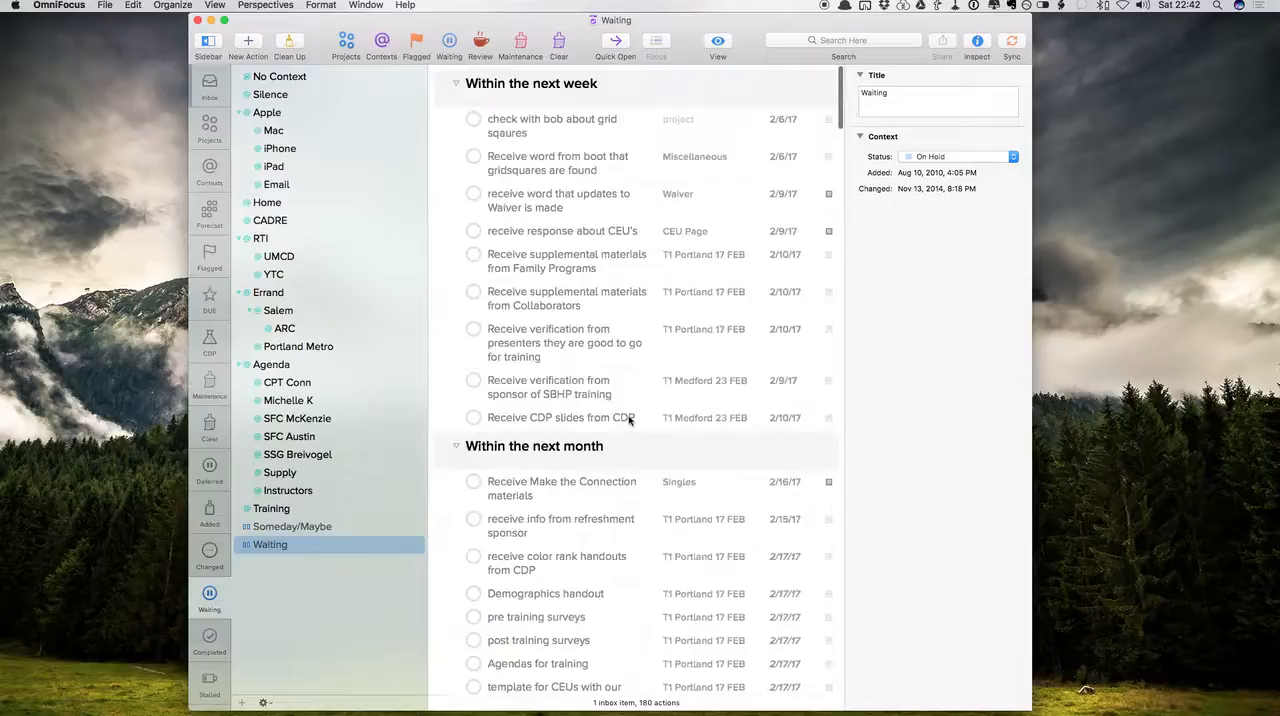
# Return OmniFocus to its inbox, switch to Mail and delete the "Drop and give me twenty meatball!" email
pyautogui.click(210, 87)
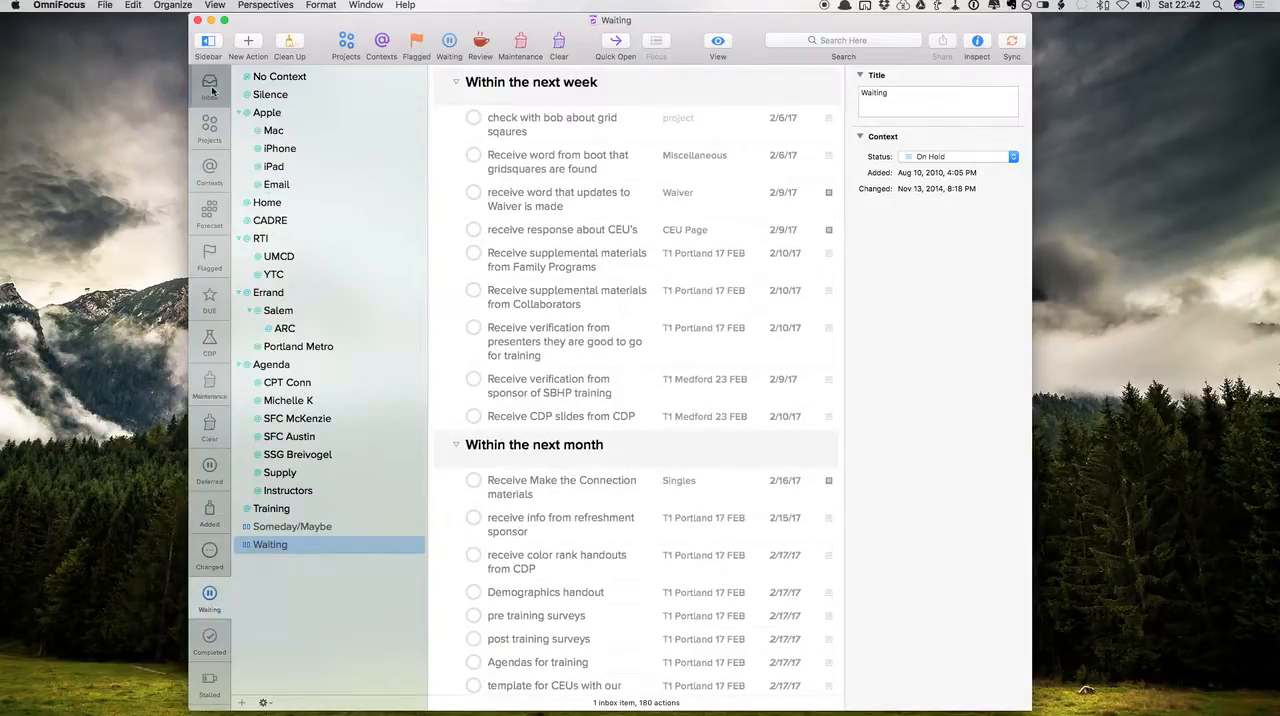
pyautogui.hotkey('ctrl', 'Right')
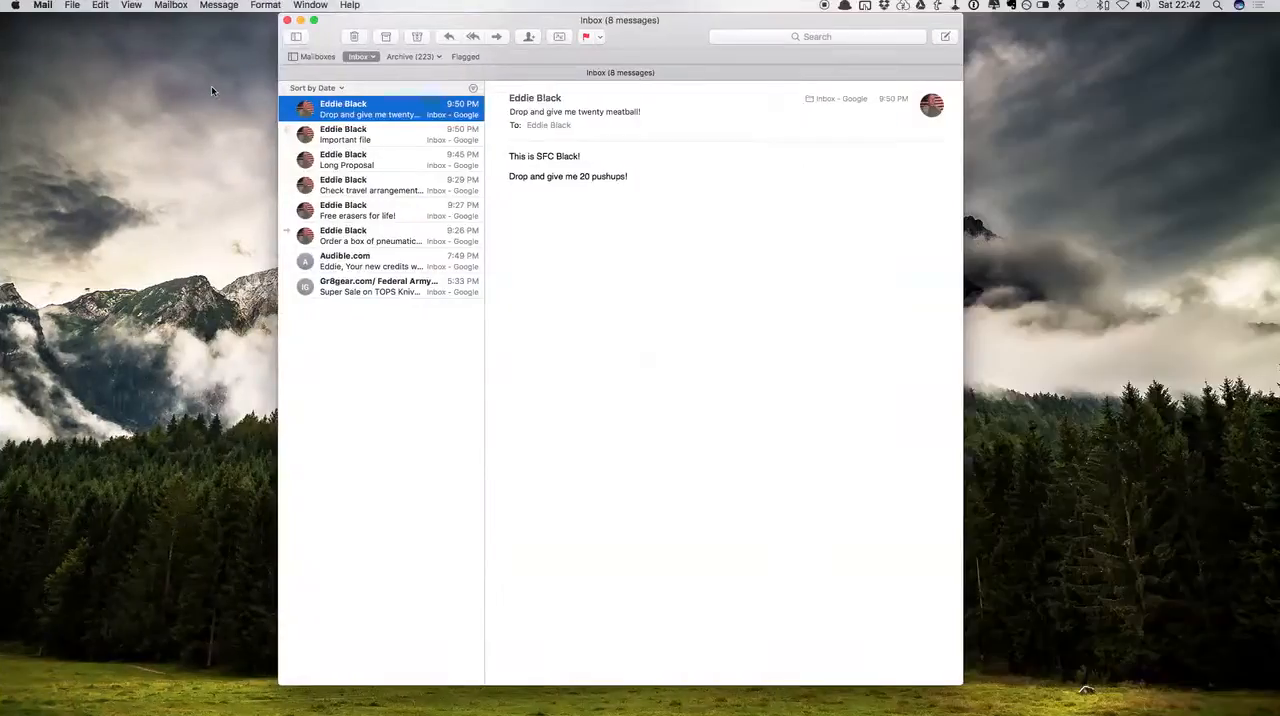
pyautogui.hotkey('ctrl', 'Left')
pyautogui.hotkey('ctrl', 'Right')
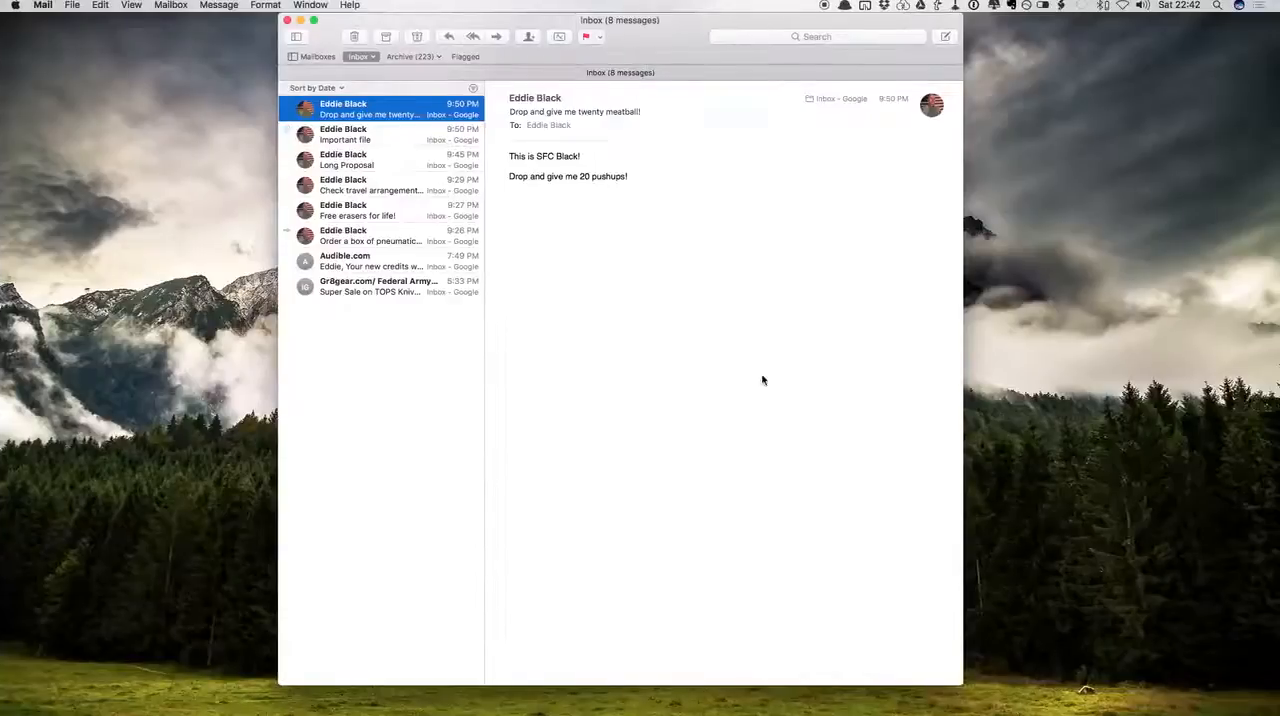
pyautogui.hotkey('ctrl', 'Left')
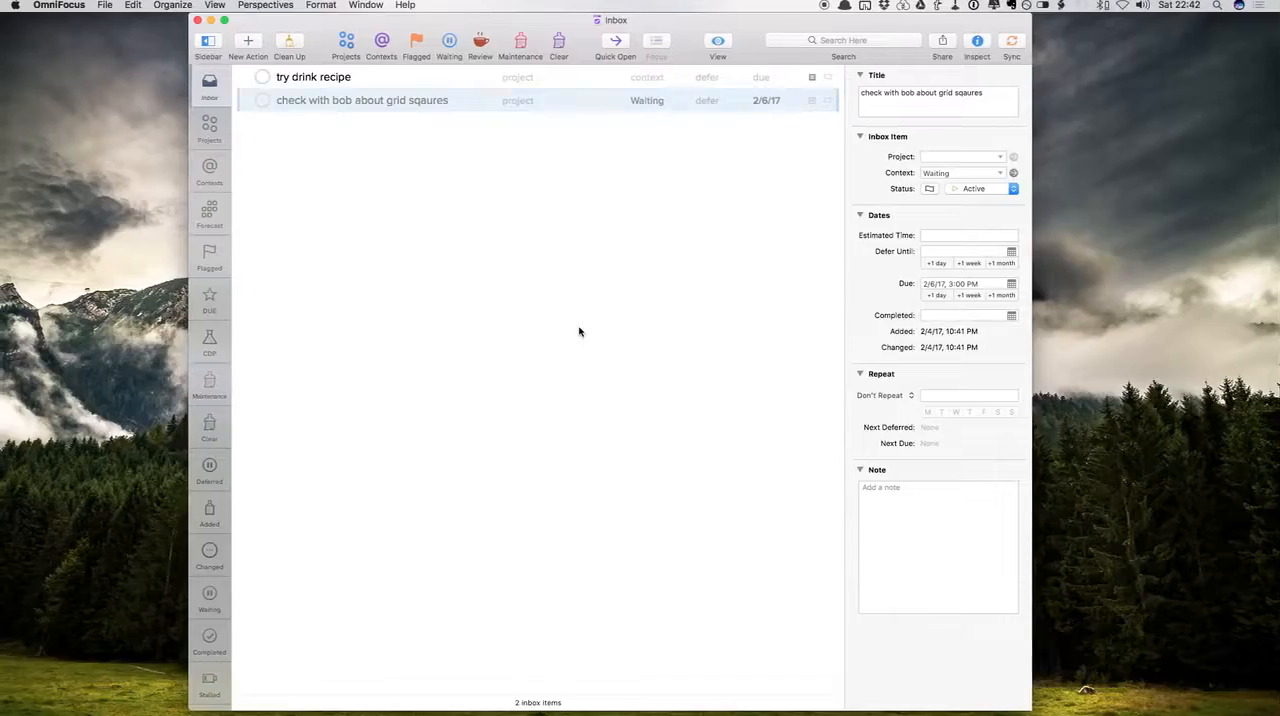
pyautogui.hotkey('ctrl', 'Right')
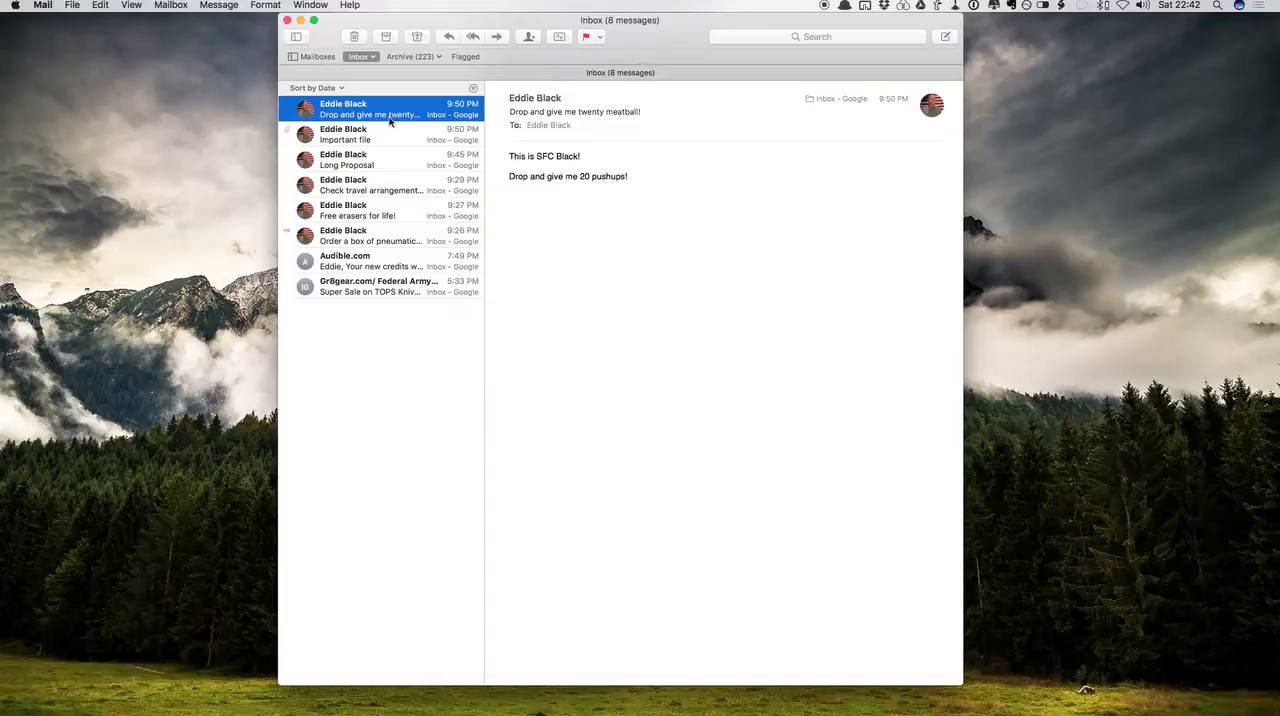
pyautogui.click(354, 38)
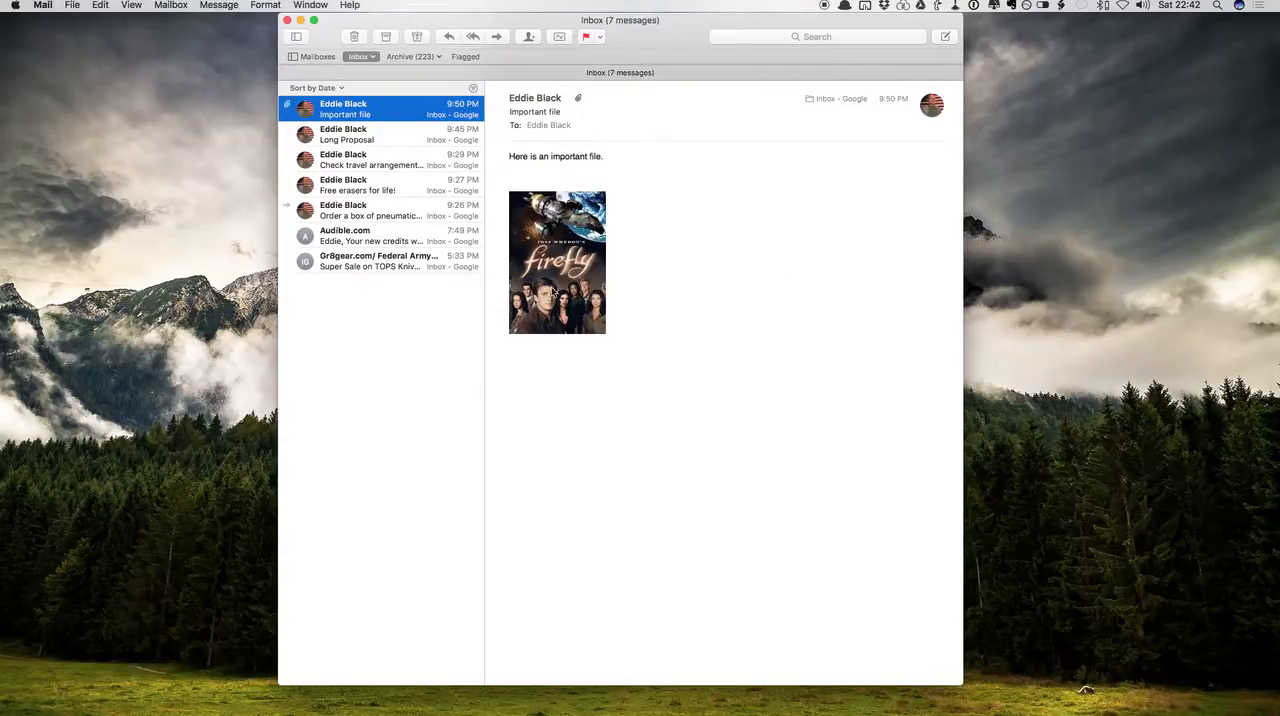
# Save the Firefly image attached to the "Important file" email onto the desktop
pyautogui.hotkey('ctrl', 'Up')
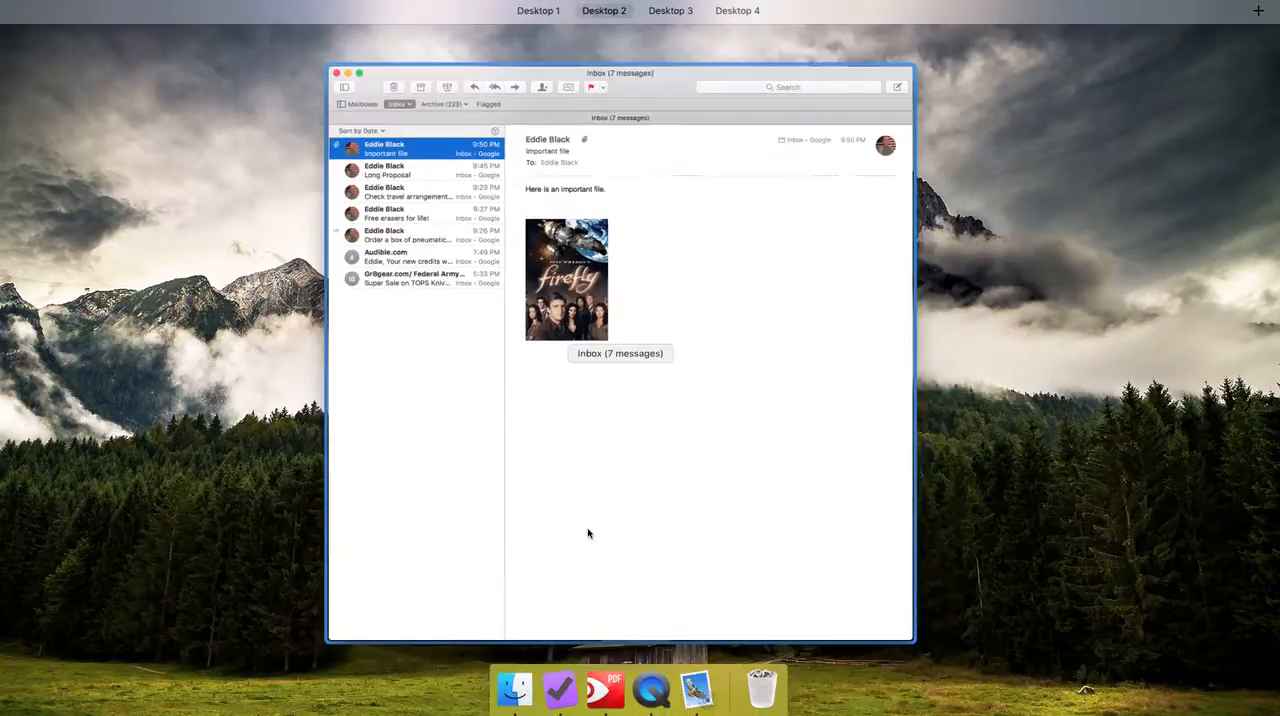
pyautogui.hotkey('ctrl', 'Up')
pyautogui.hotkey('ctrl', 'Right')
pyautogui.hotkey('ctrl', 'Right')
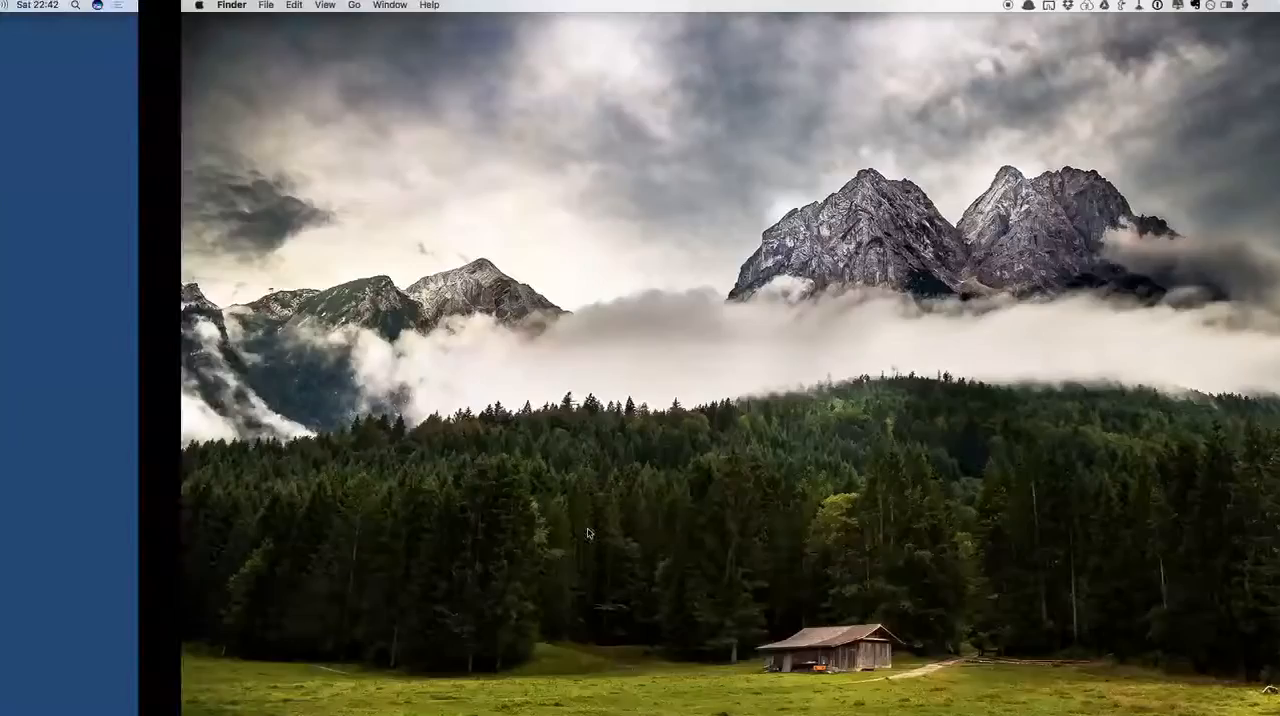
pyautogui.hotkey('ctrl', 'Left')
pyautogui.hotkey('ctrl', 'Left')
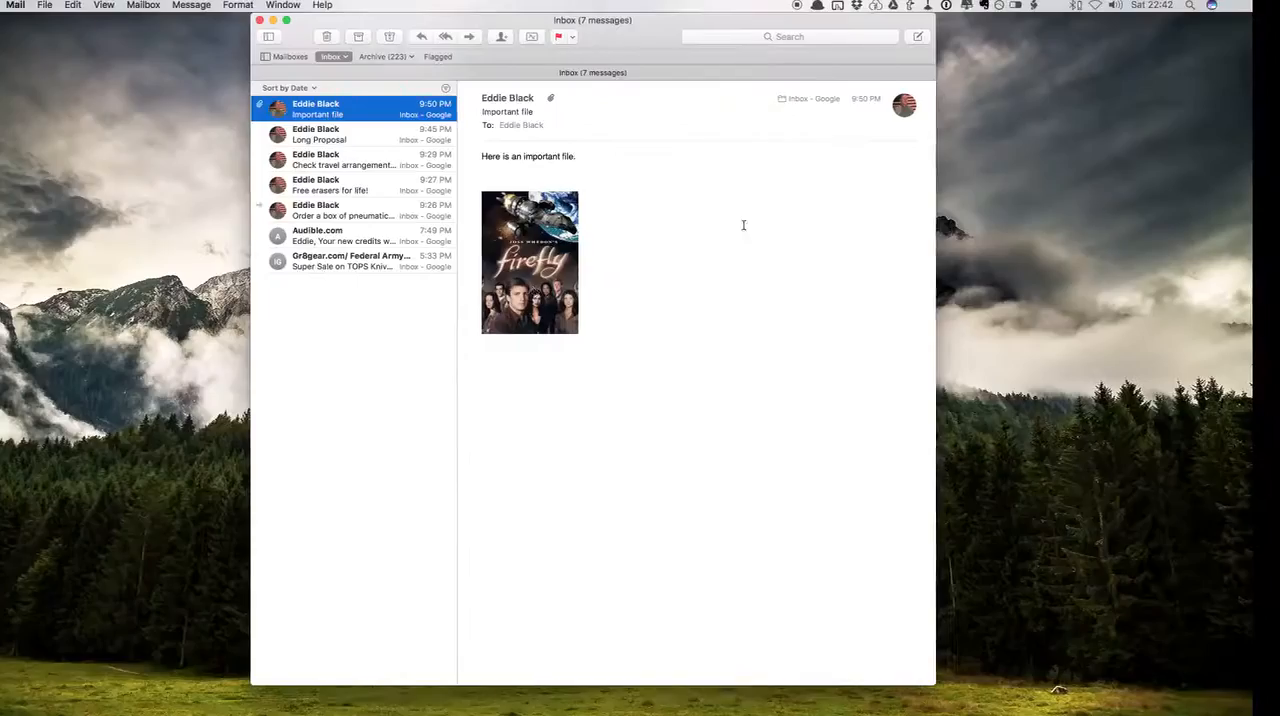
pyautogui.moveTo(550, 252); pyautogui.dragTo(1169, 130)
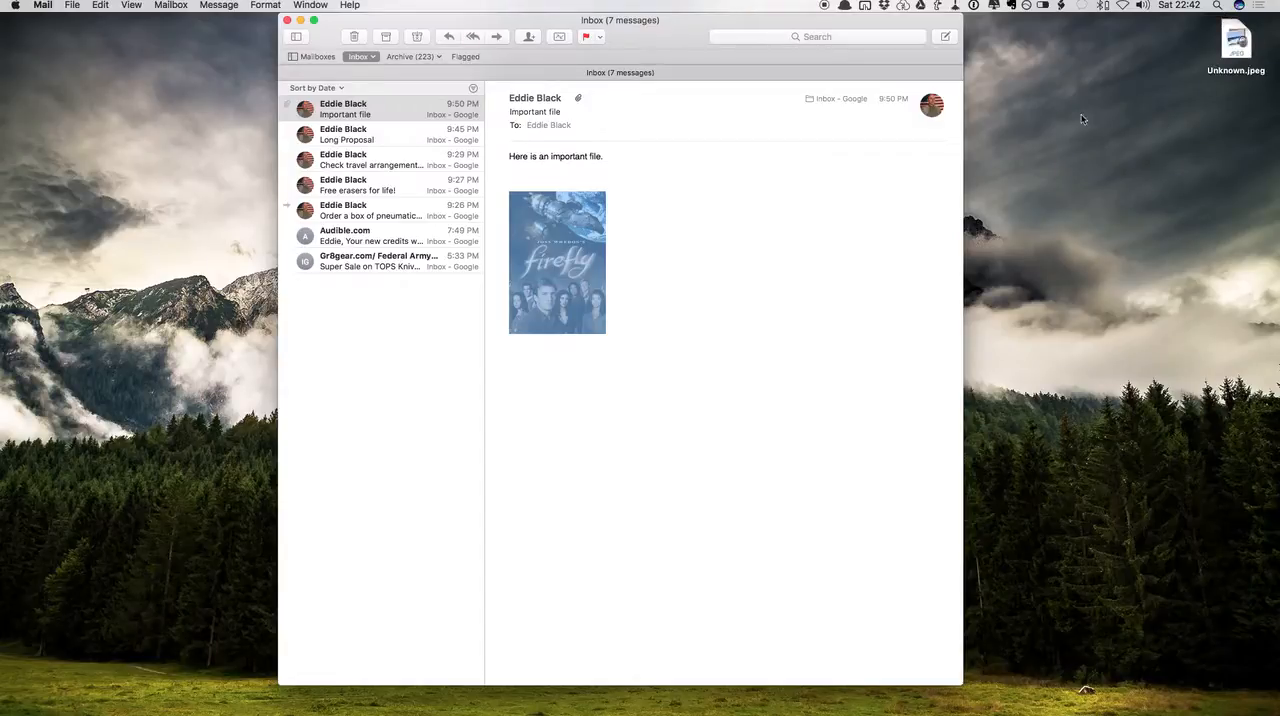
# Switch to Finder and bring up a window showing the Google Drive folder
pyautogui.hotkey('ctrl', 'Right')
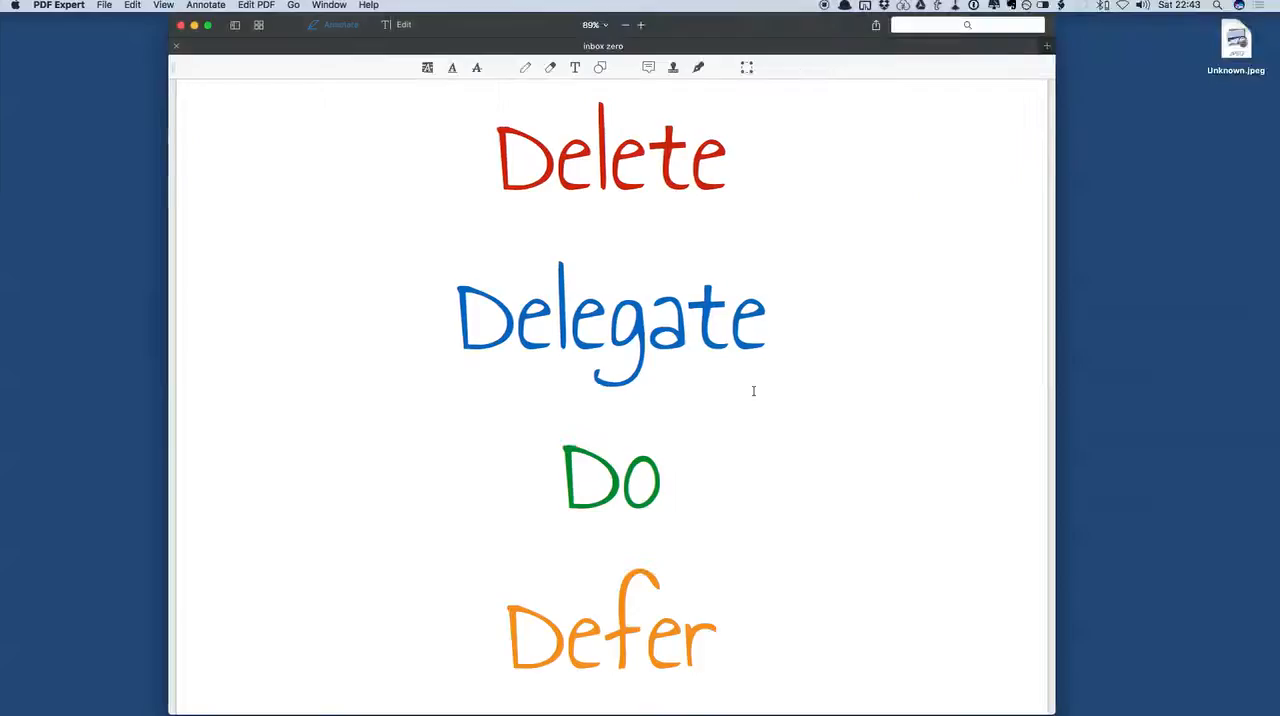
pyautogui.hotkey('ctrl', 'Up')
pyautogui.click(754, 395)
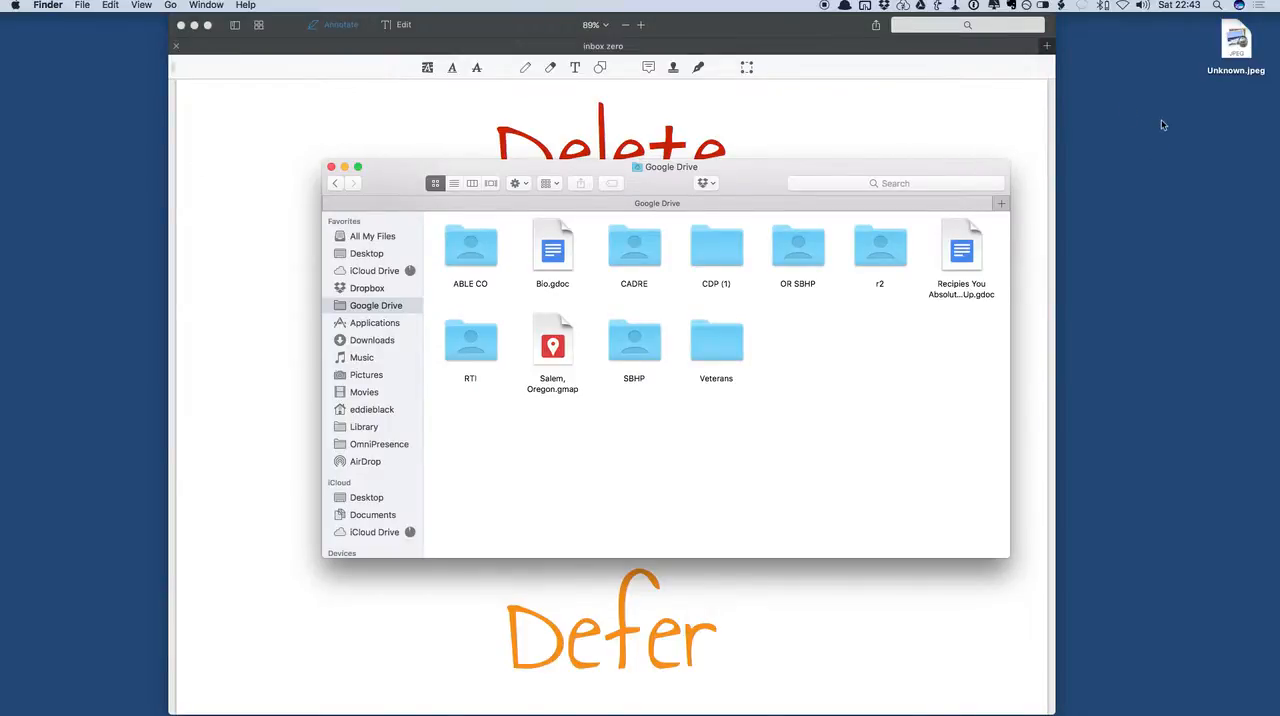
pyautogui.moveTo(1218, 75); pyautogui.dragTo(482, 263)
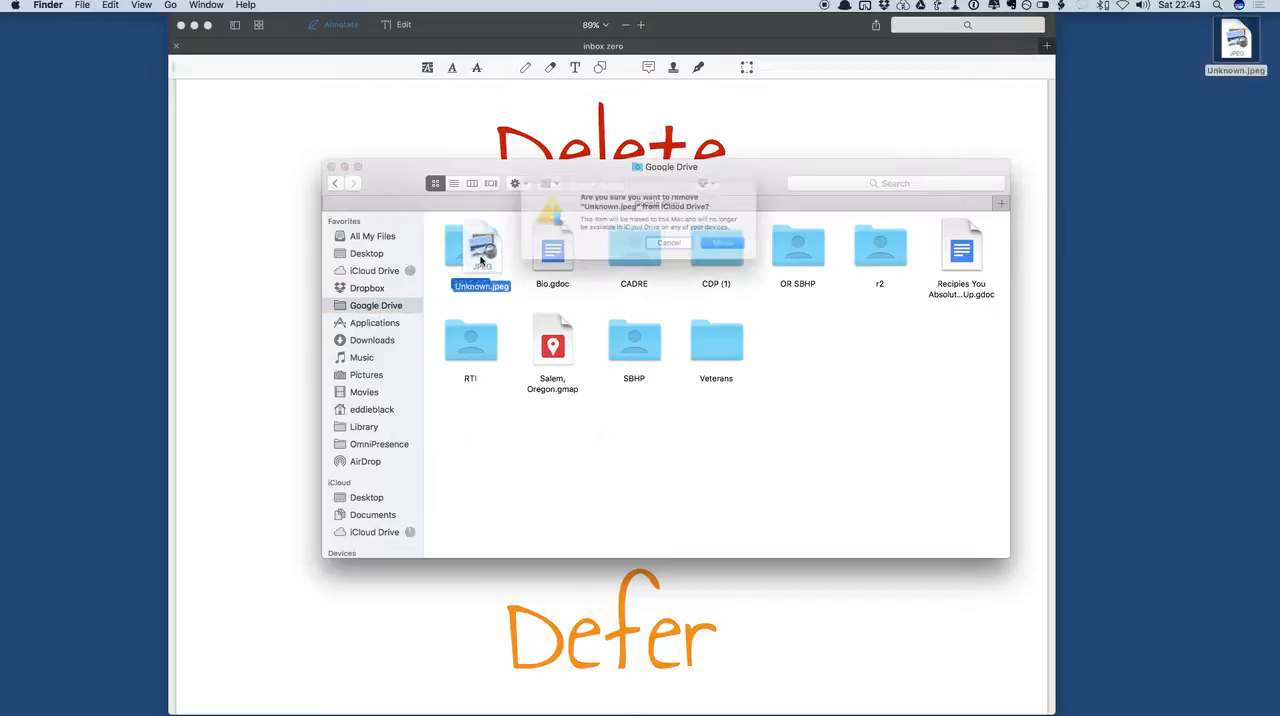
pyautogui.click(741, 249)
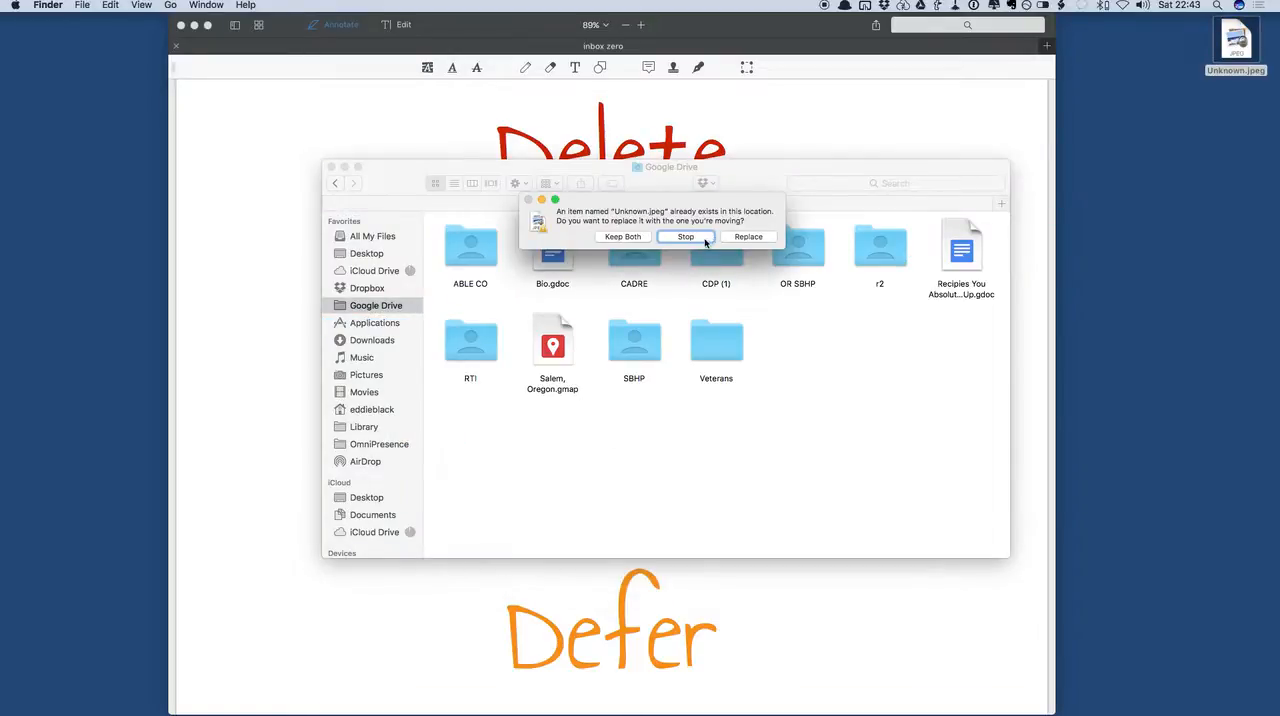
pyautogui.click(706, 242)
# Move Unknown.jpeg from the desktop into the ABLE CO folder, replacing the existing copy, and close the Finder window
pyautogui.moveTo(1228, 40); pyautogui.dragTo(487, 255)
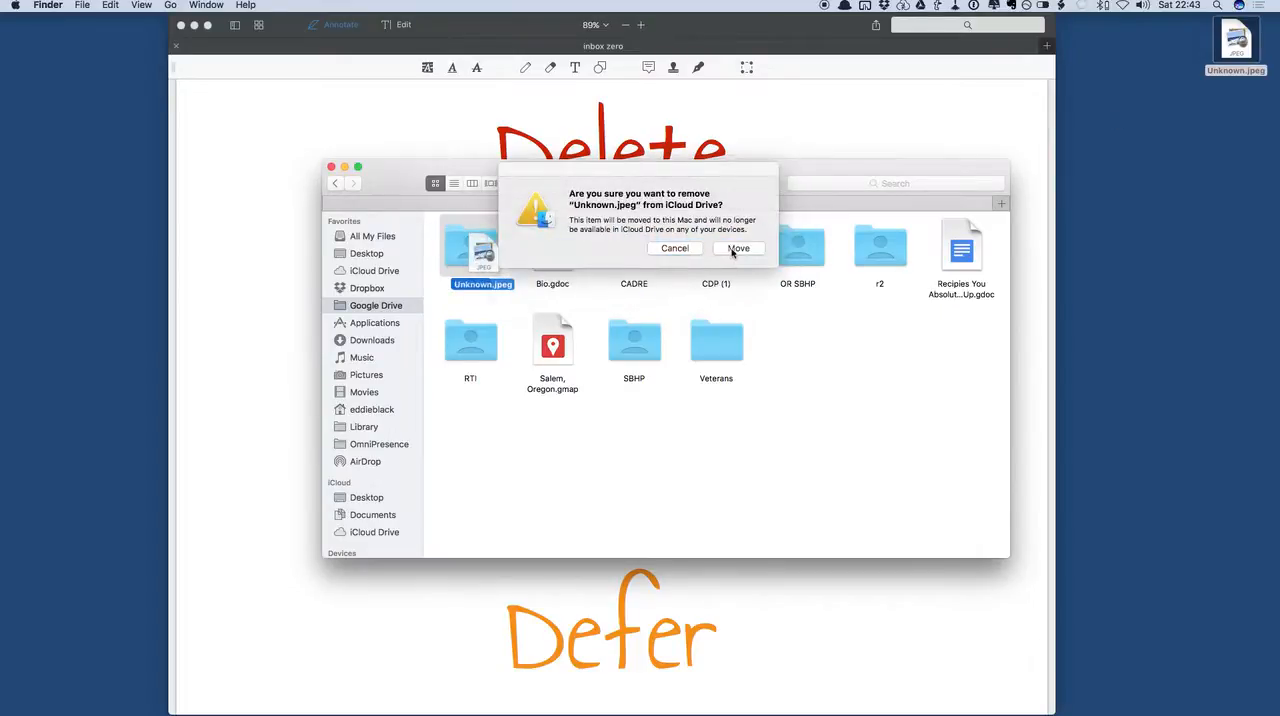
pyautogui.click(737, 250)
pyautogui.click(748, 237)
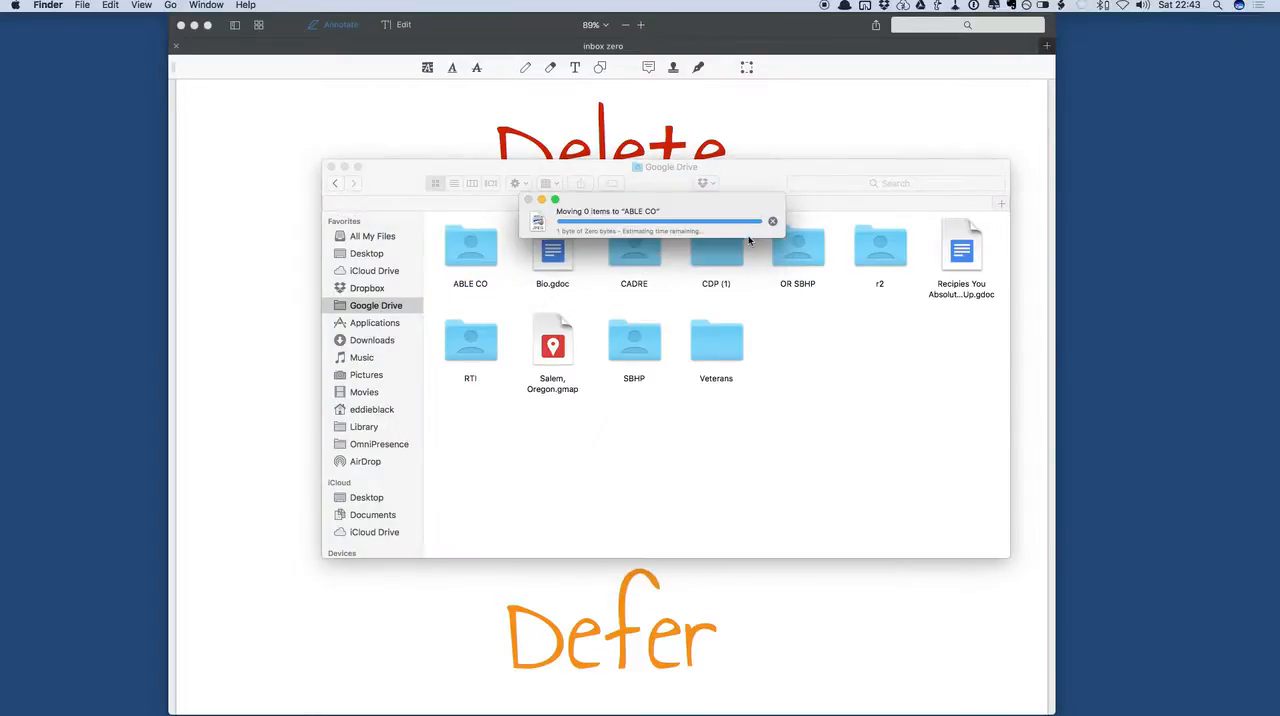
pyautogui.click(331, 167)
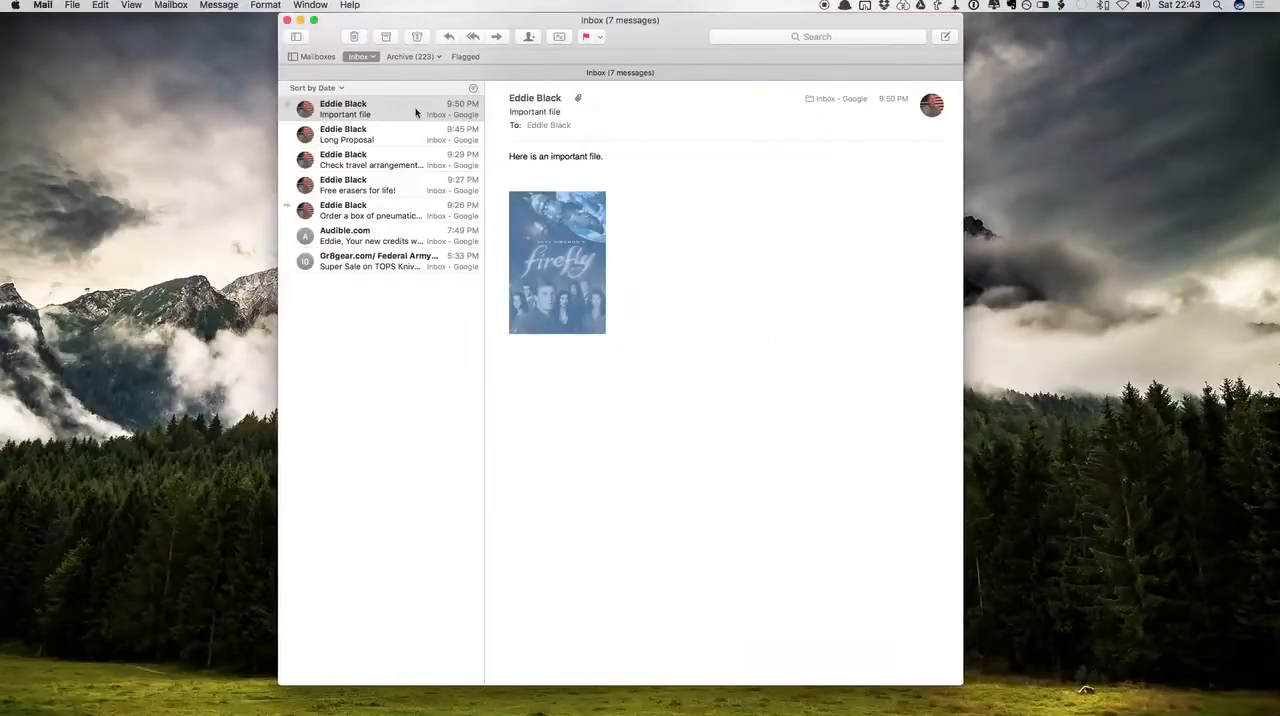
# Archive the "Important file" email in Mail and skim the "Long Proposal" email
pyautogui.click(397, 112)
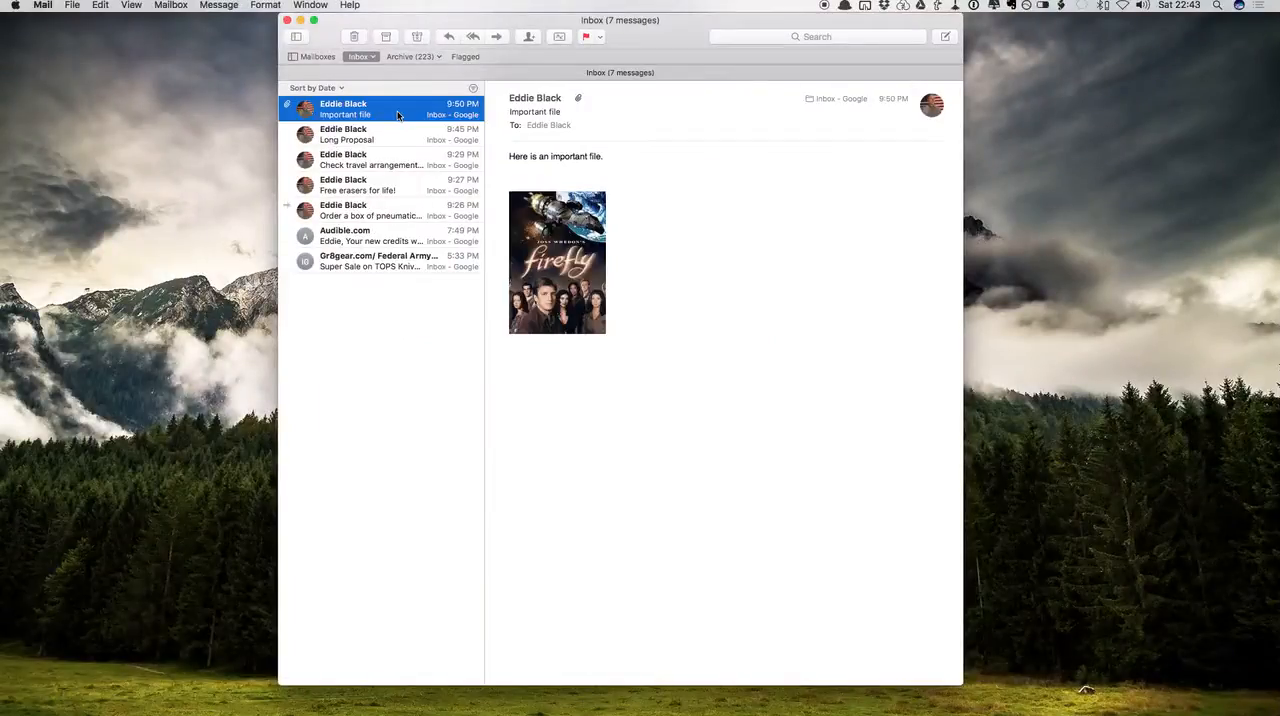
pyautogui.click(386, 37)
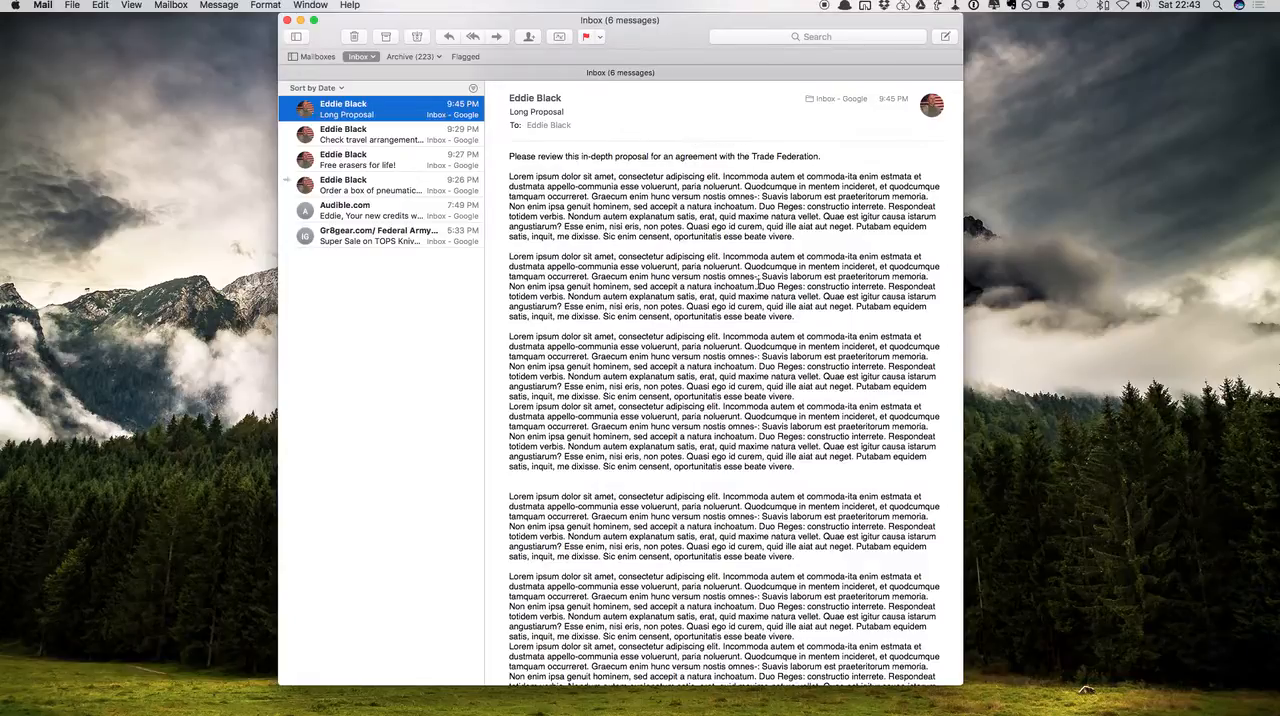
pyautogui.scroll(-5, 757, 286)
pyautogui.scroll(6, 688, 414)
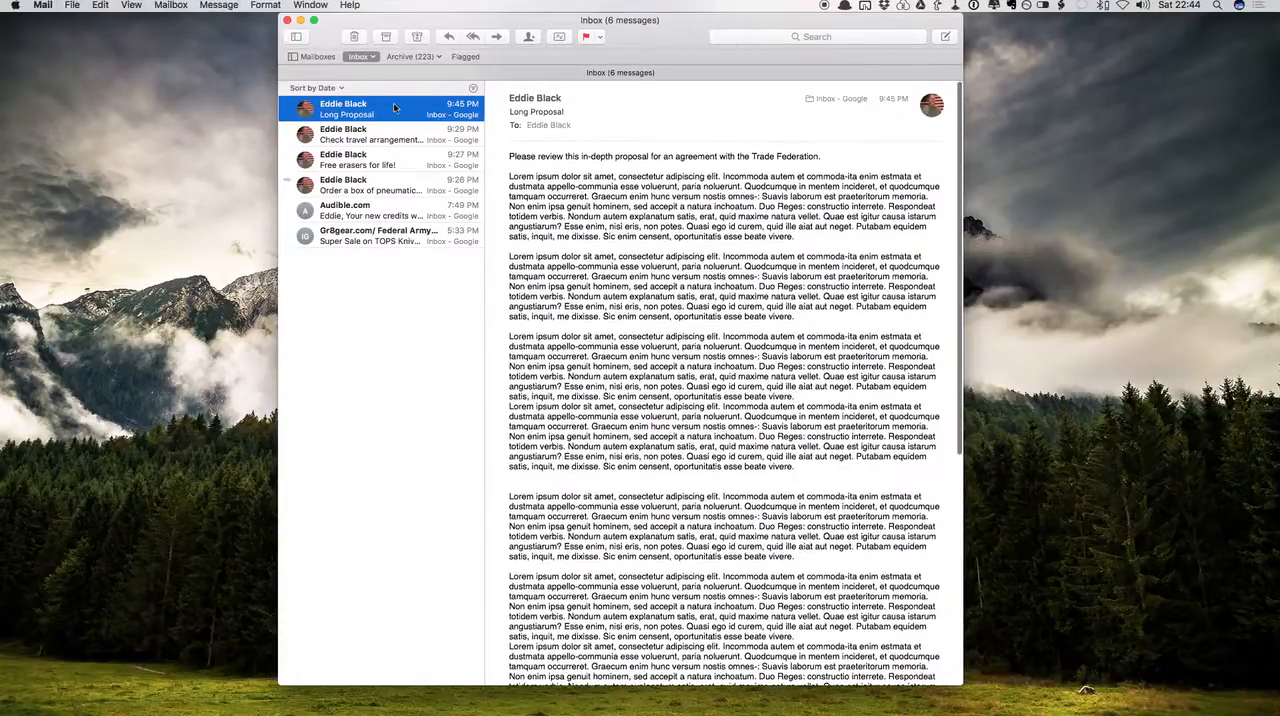
# Show Mail's mailbox list and browse through its mailboxes and folders
pyautogui.click(301, 57)
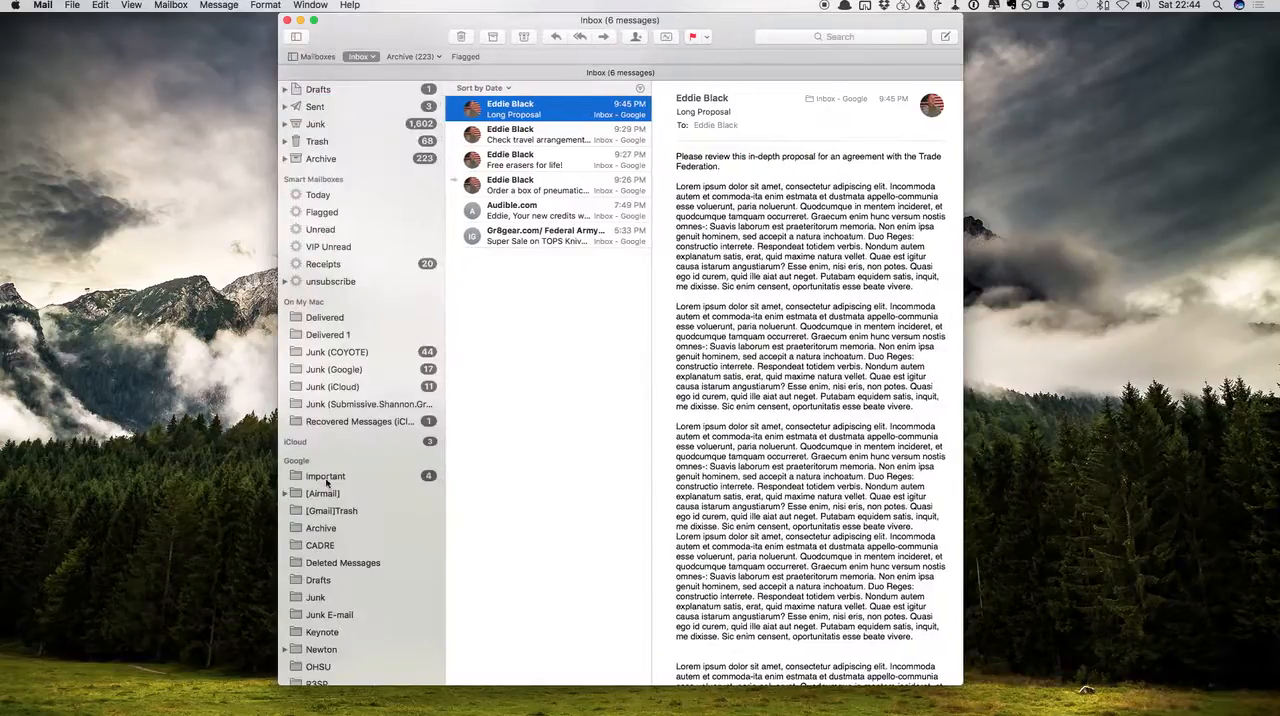
pyautogui.scroll(-2, 326, 484)
pyautogui.scroll(-1, 326, 484)
pyautogui.scroll(5, 348, 427)
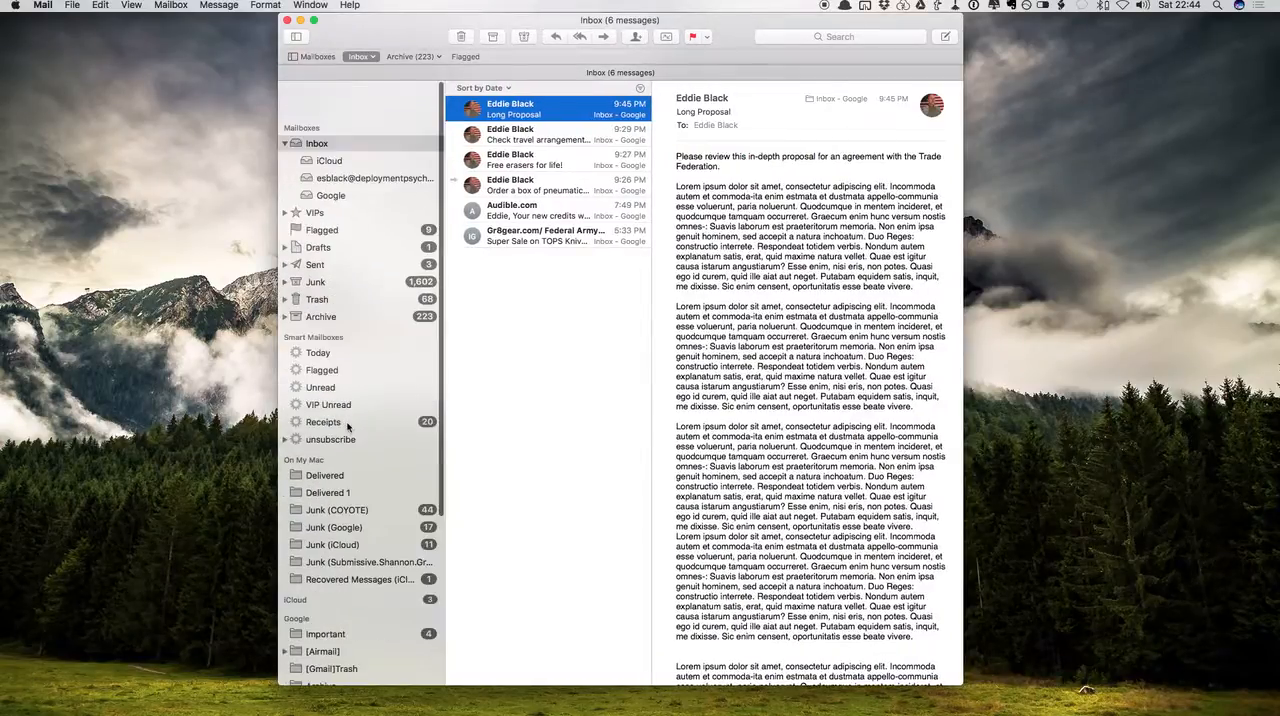
# Hide the mailbox list and send the "Long Proposal" email to the OmniFocus inbox as a task named "reivew Long Proposal"
pyautogui.click(305, 58)
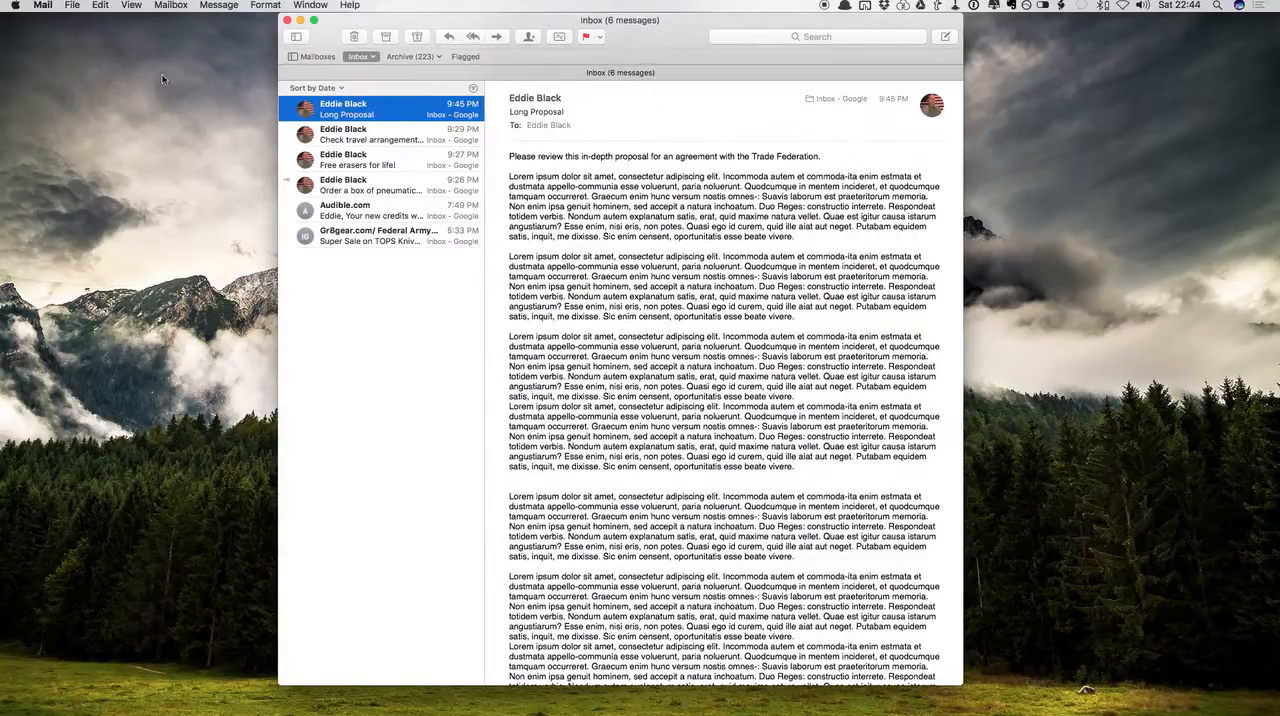
pyautogui.click(45, 6)
pyautogui.moveTo(97, 97)
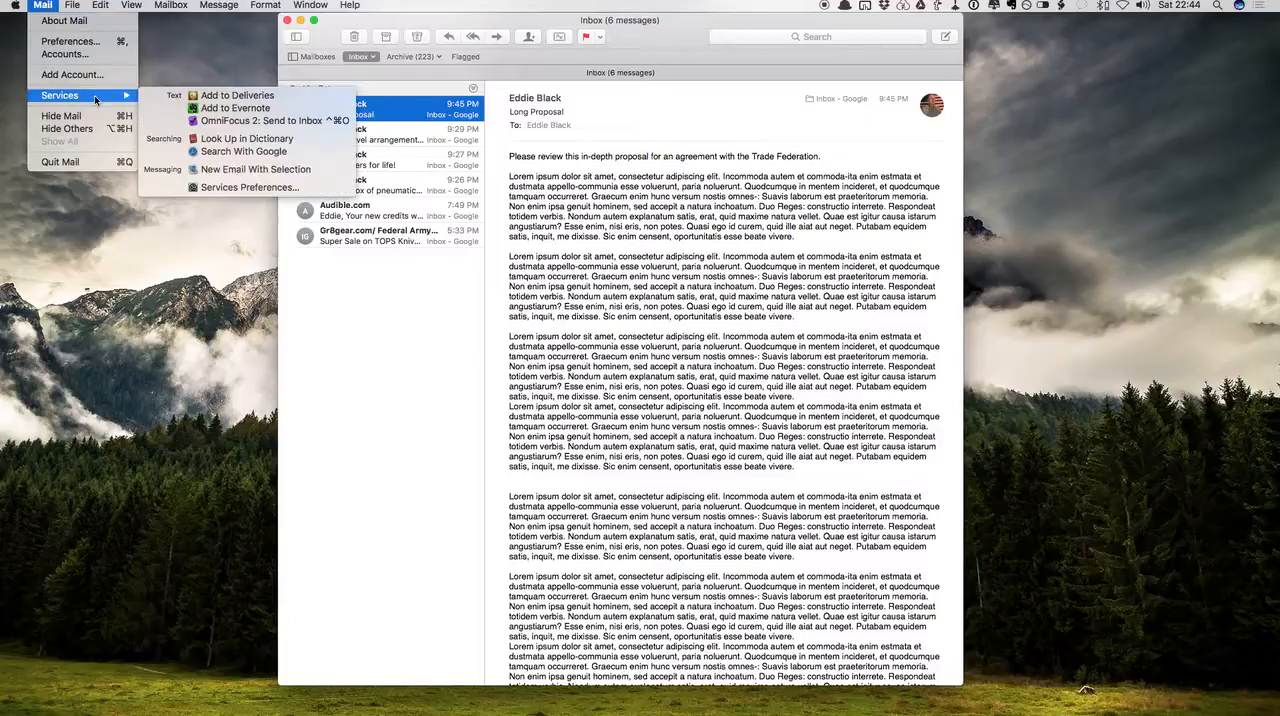
pyautogui.click(214, 122)
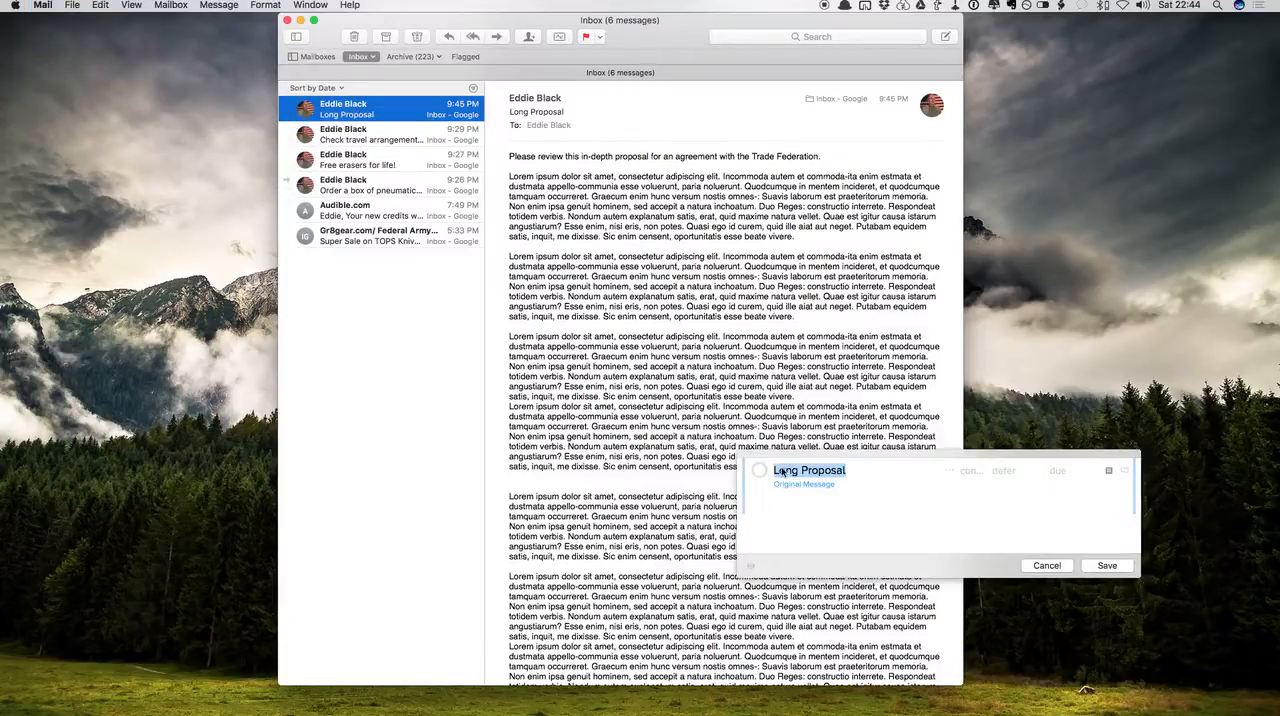
pyautogui.click(781, 471)
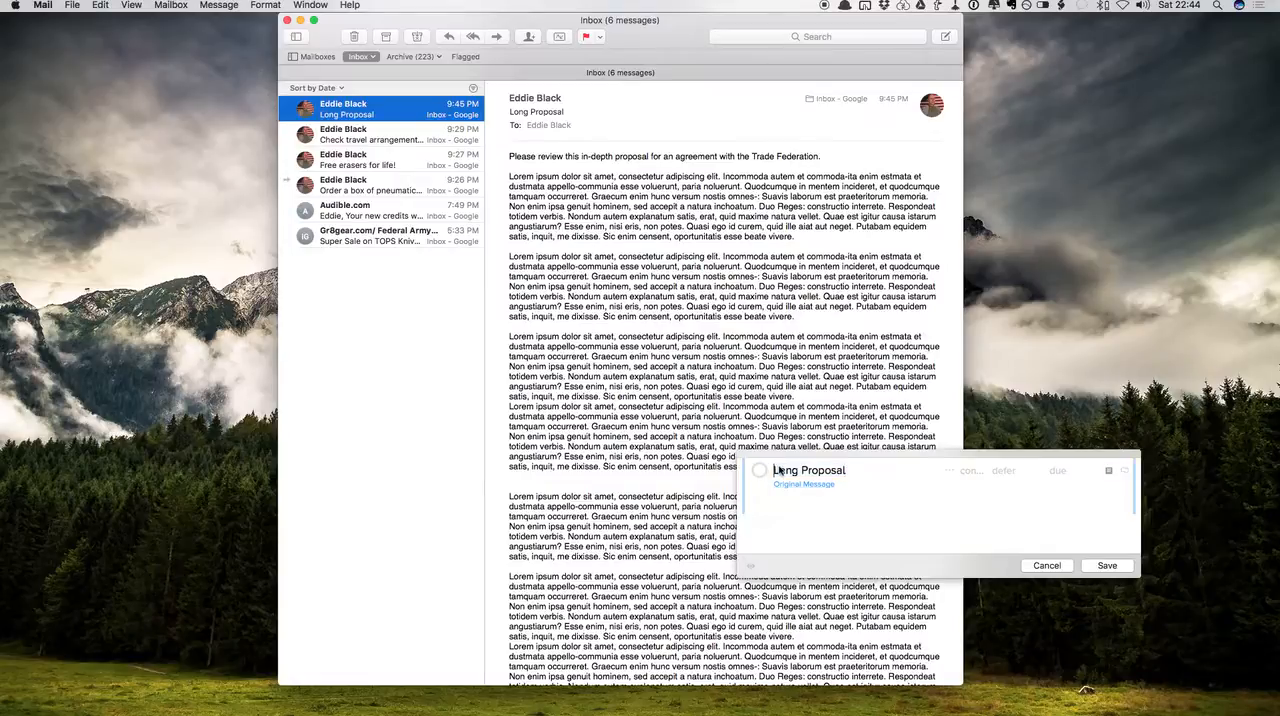
pyautogui.write('review')
pyautogui.press('Tab')
pyautogui.press('Tab')
pyautogui.click(1106, 567)
# Switch to OmniFocus, open the original email linked in the "reivew Long Proposal" task's note, and close the message window
pyautogui.hotkey('ctrl', 'Left')
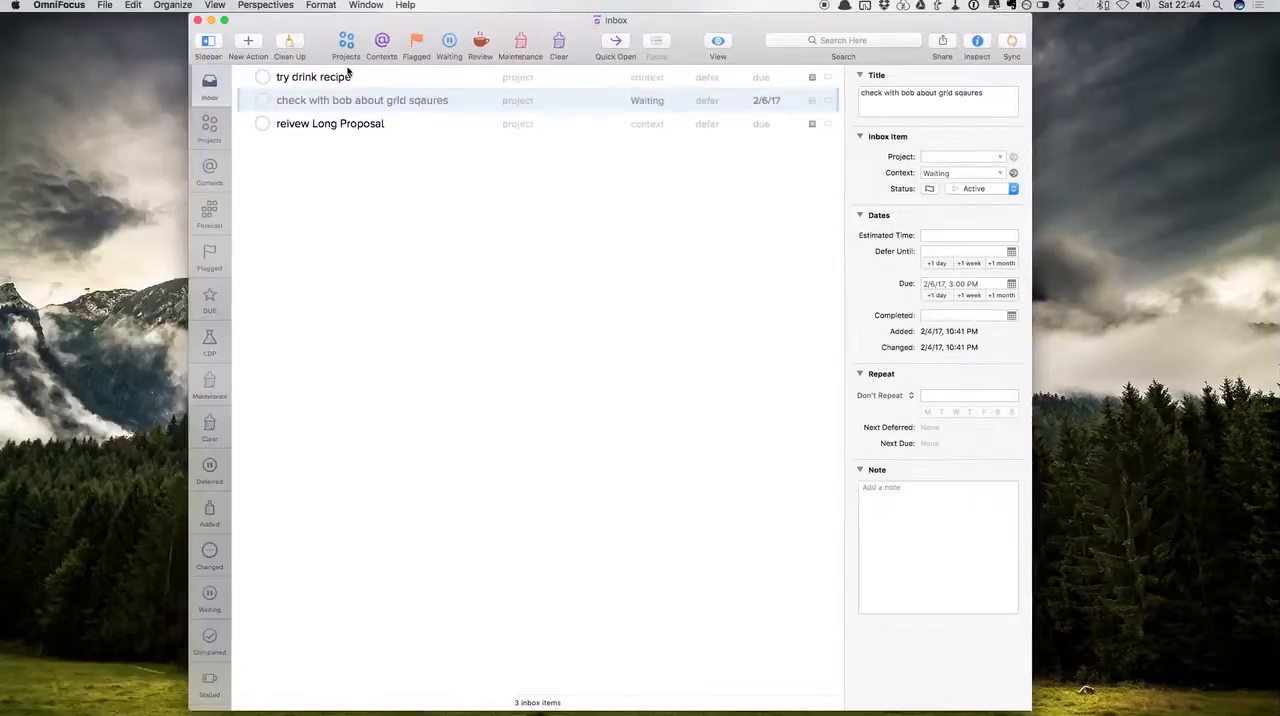
pyautogui.click(366, 129)
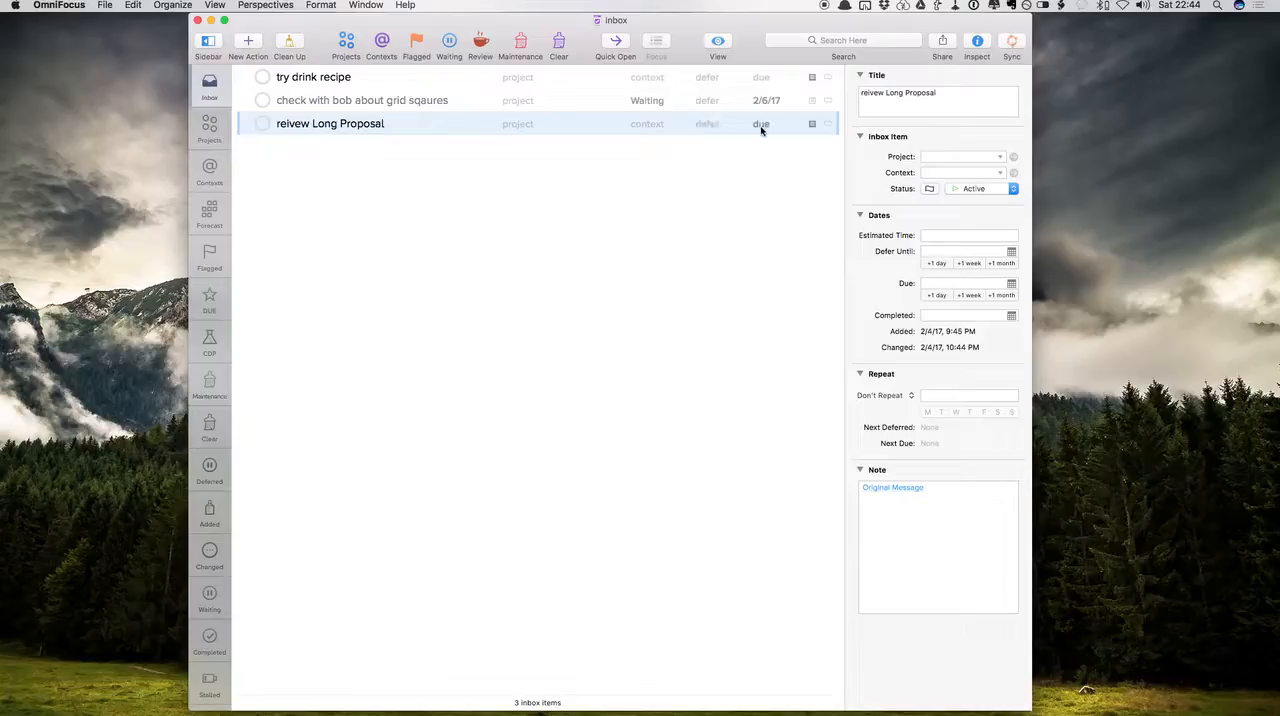
pyautogui.click(885, 494)
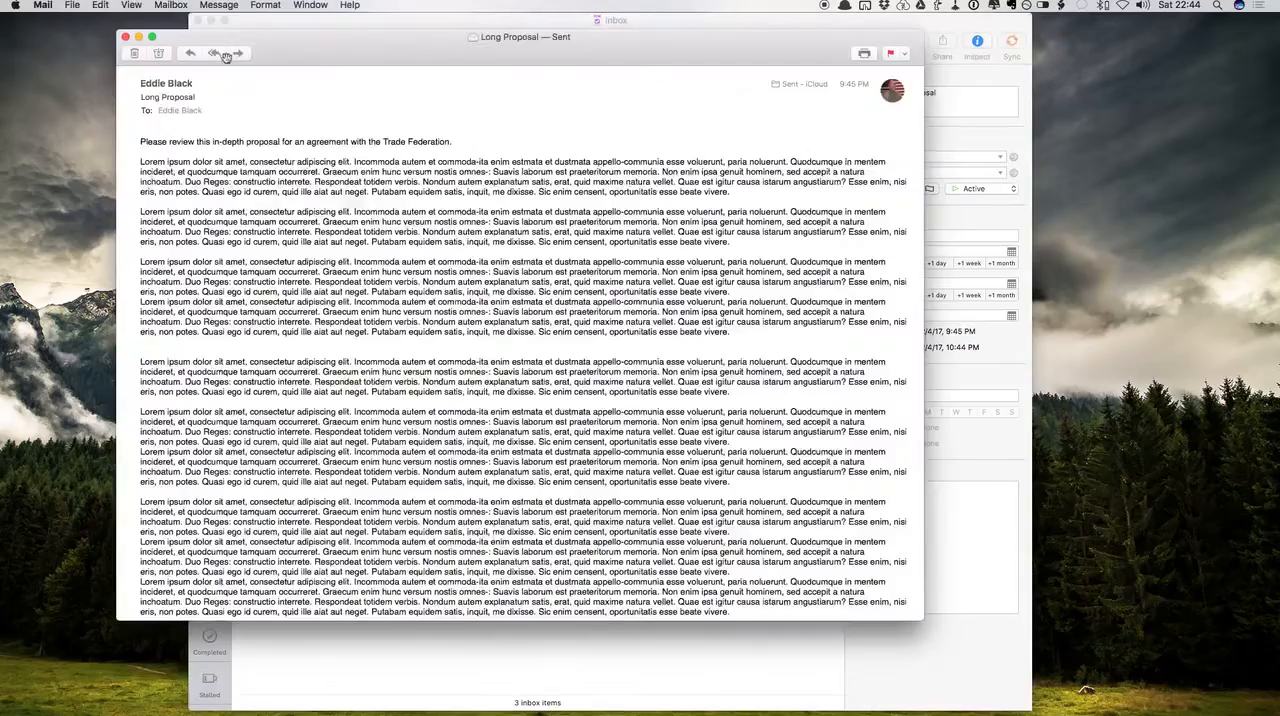
pyautogui.click(125, 36)
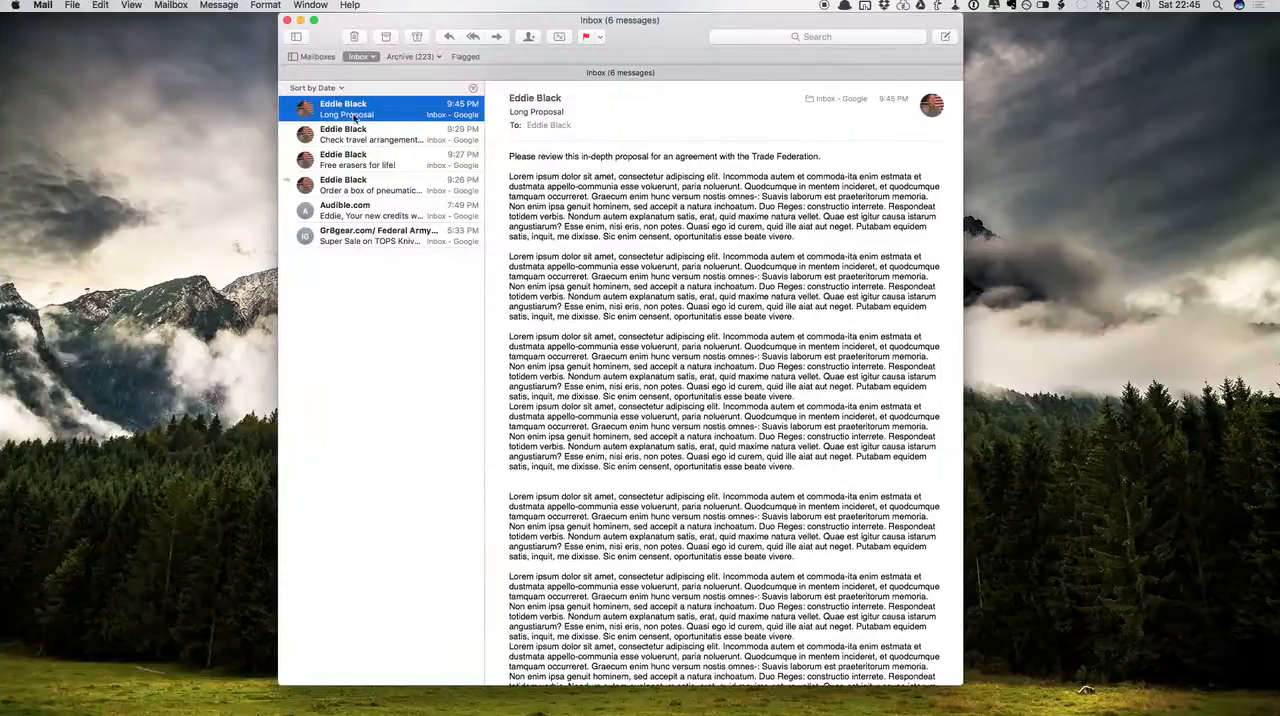
# Archive the "Long Proposal" email in Mail and check that its link in the OmniFocus task's note still opens the message
pyautogui.click(386, 37)
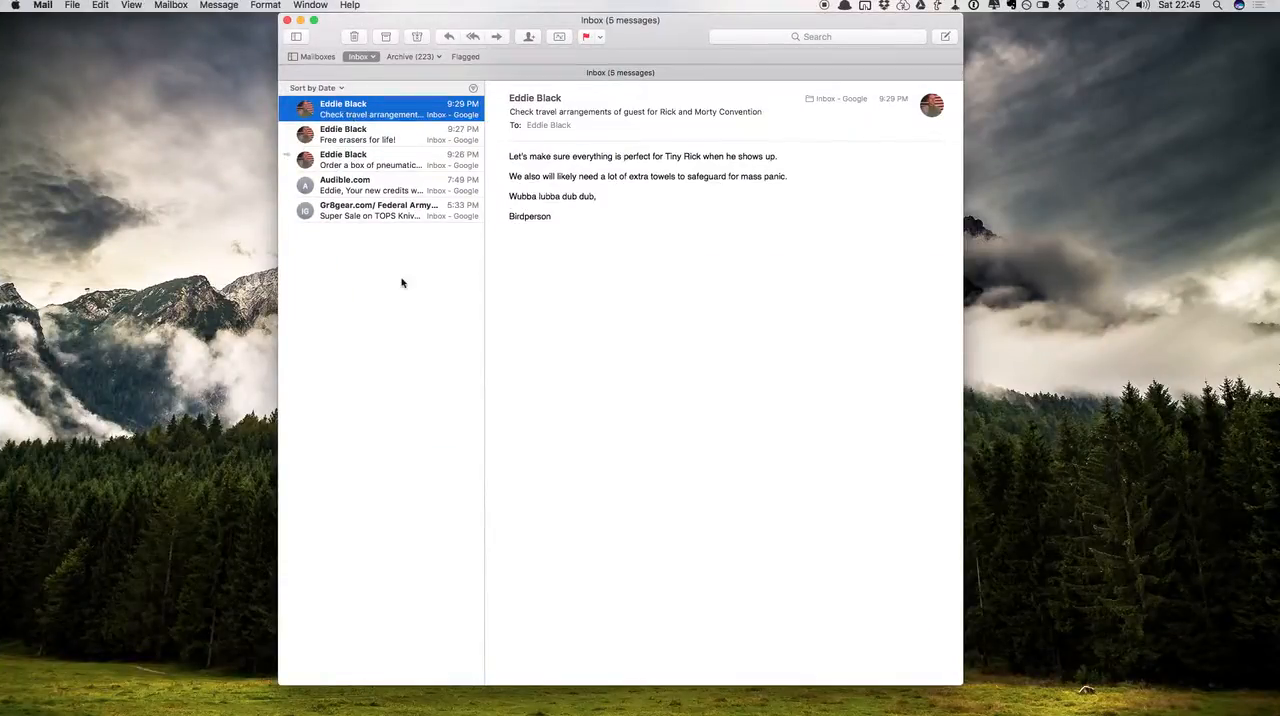
pyautogui.hotkey('ctrl', 'Left')
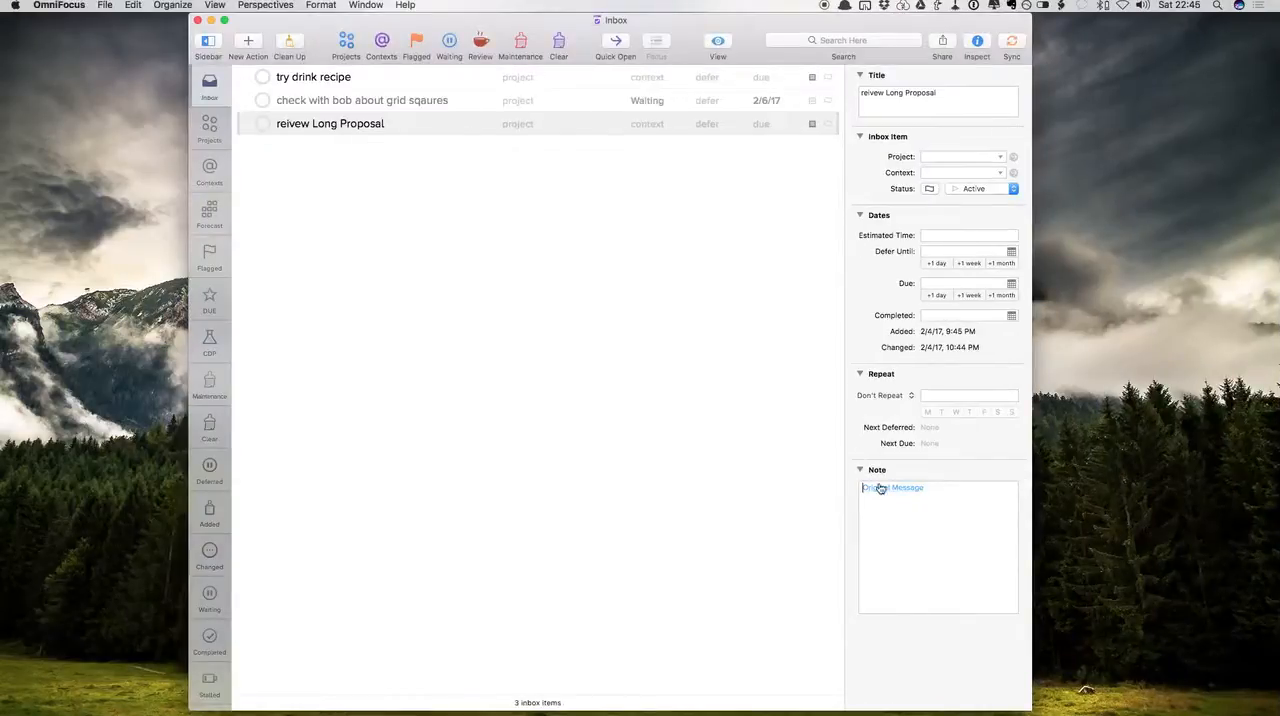
pyautogui.click(879, 490)
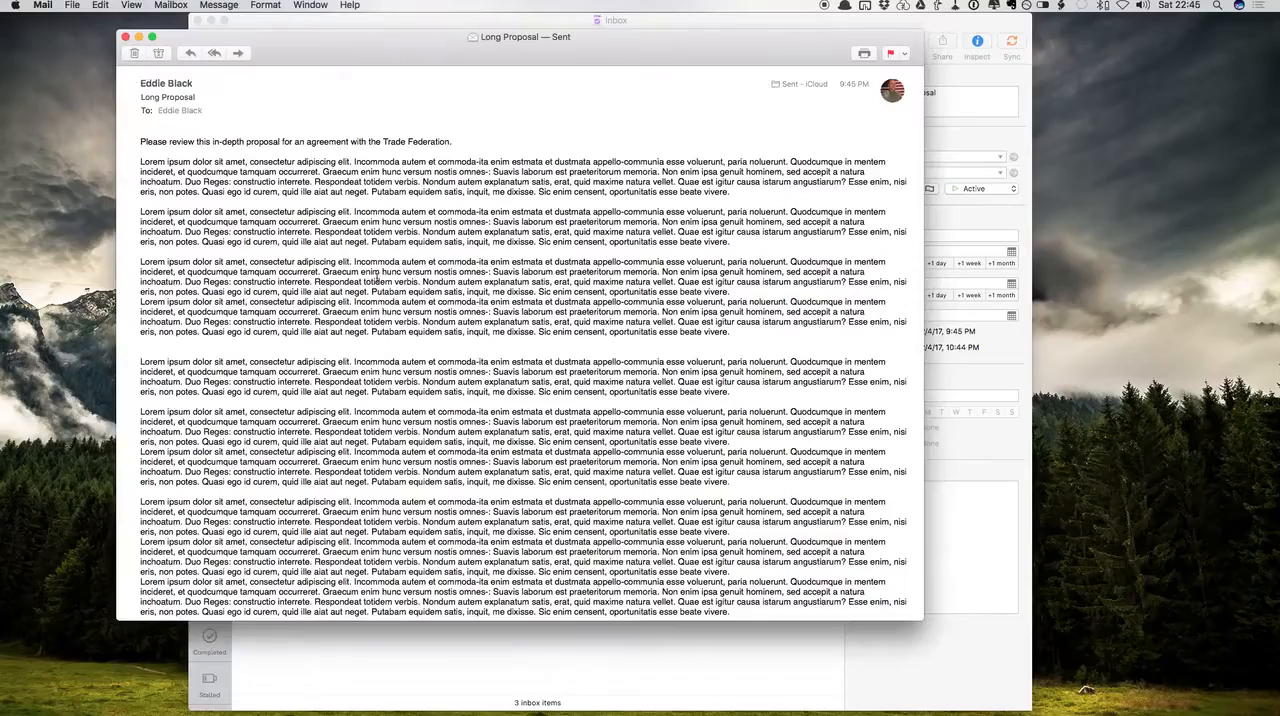
pyautogui.click(125, 37)
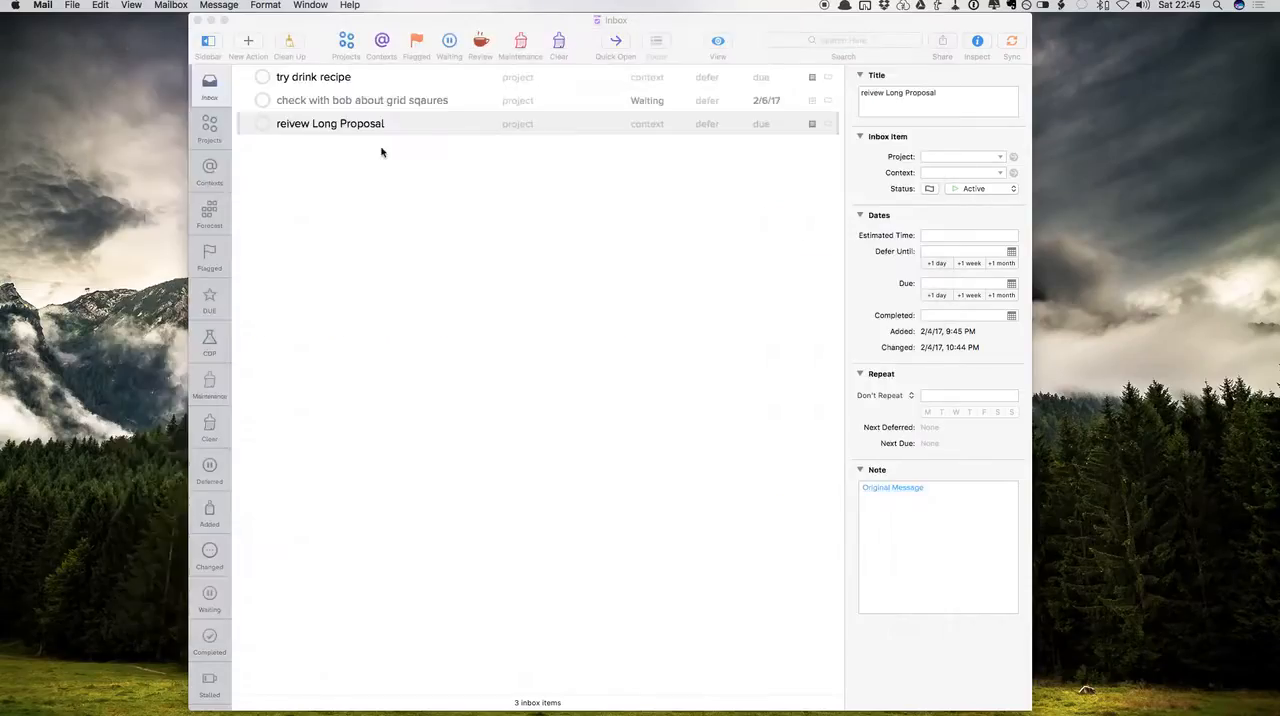
# Set the "reivew Long Proposal" task's due date to 2/6/17 and show Monday, Feb 6 in the Forecast
pyautogui.click(748, 127)
pyautogui.click(762, 124)
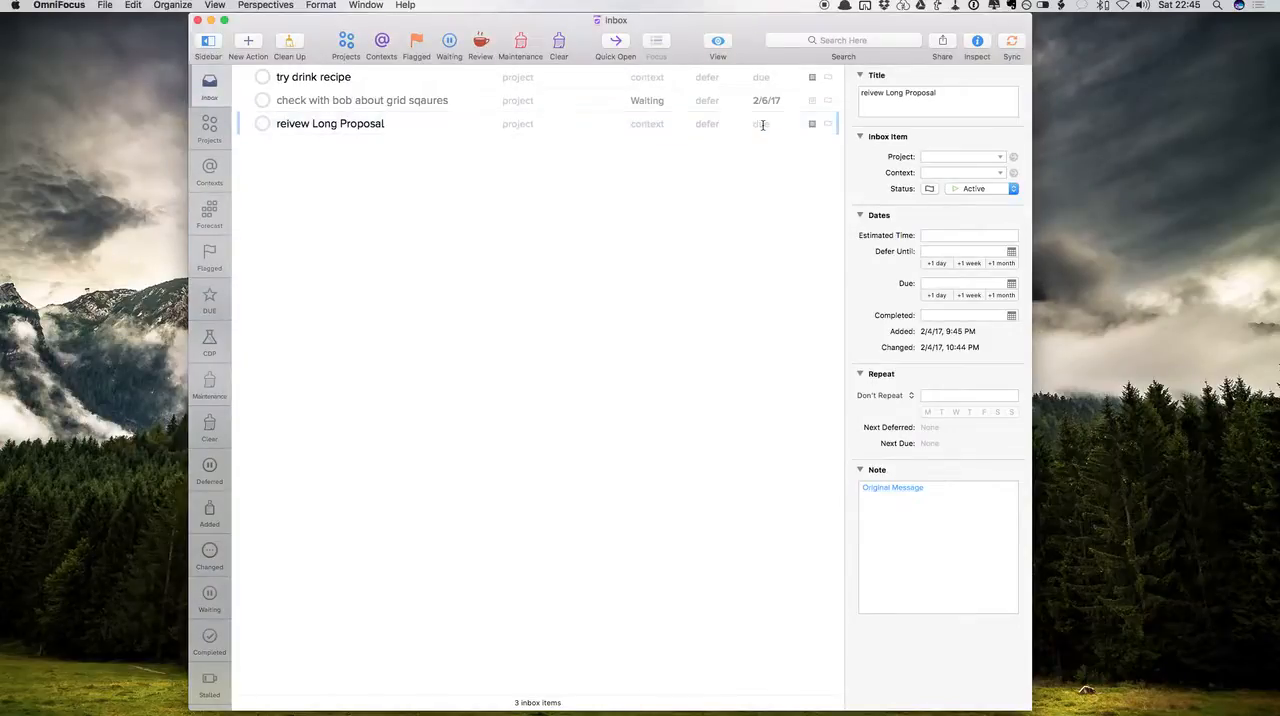
pyautogui.write('2/6/17')
pyautogui.press('Return')
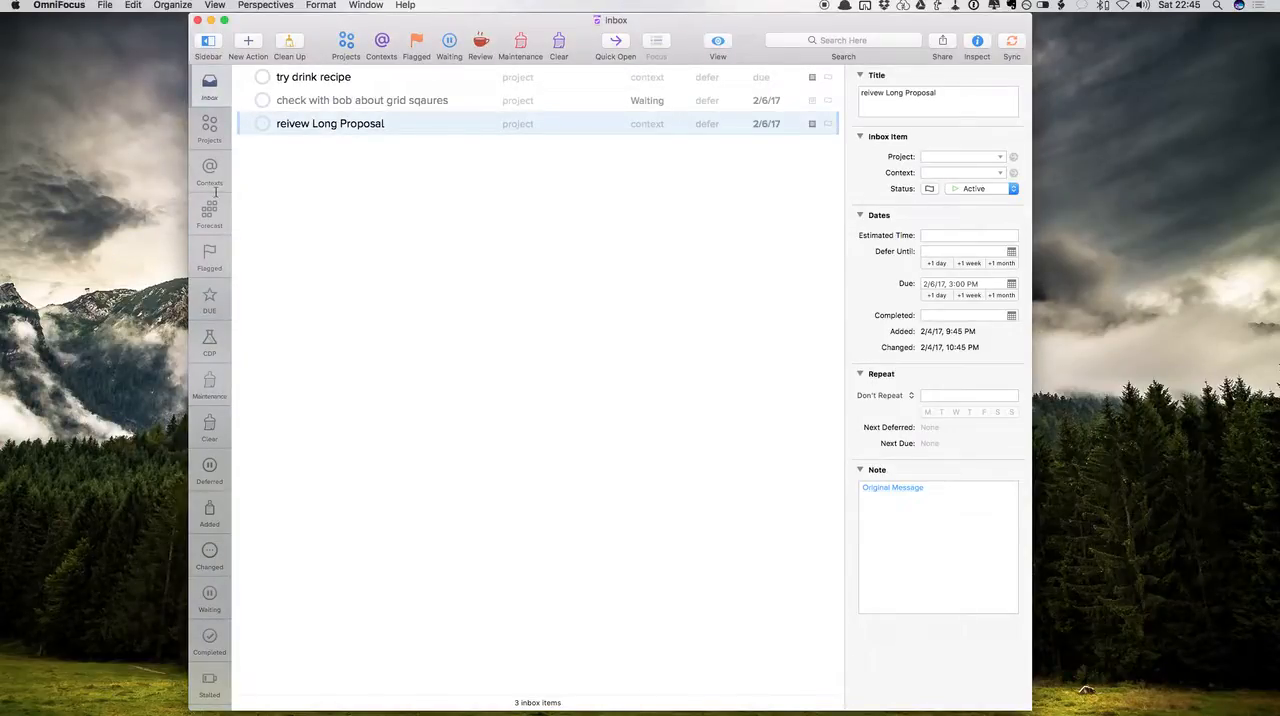
pyautogui.click(212, 208)
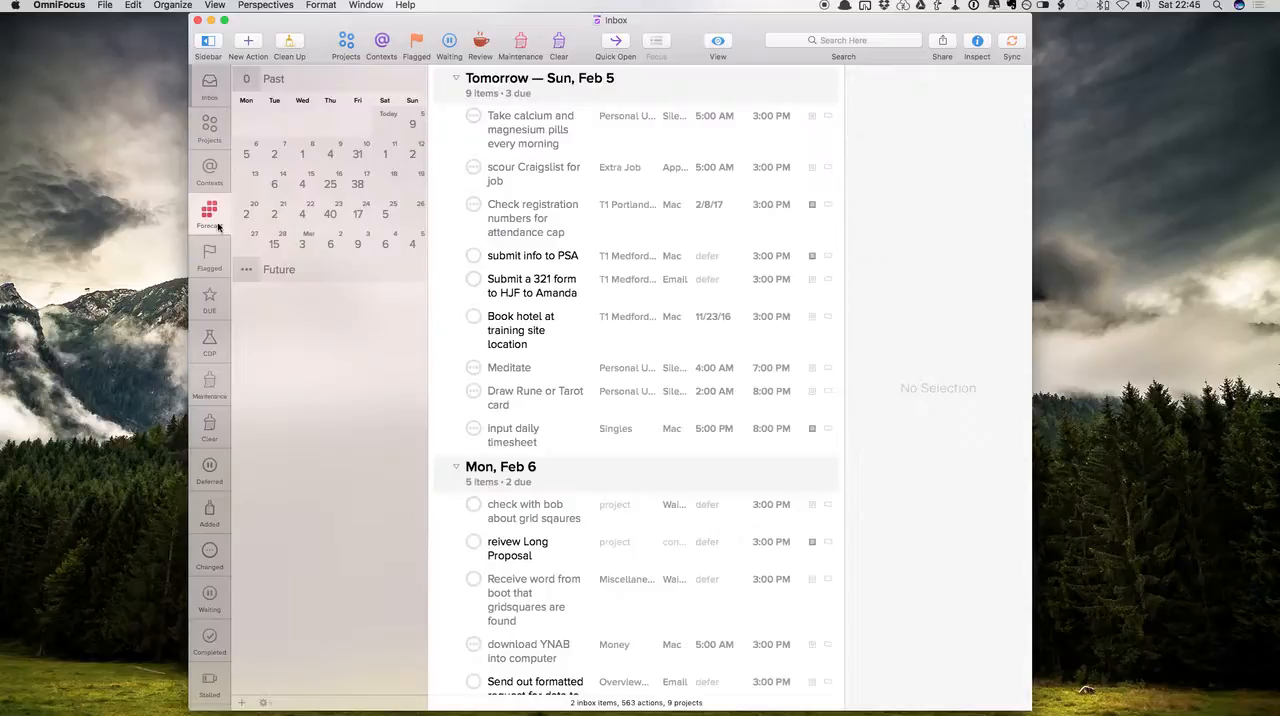
pyautogui.click(244, 157)
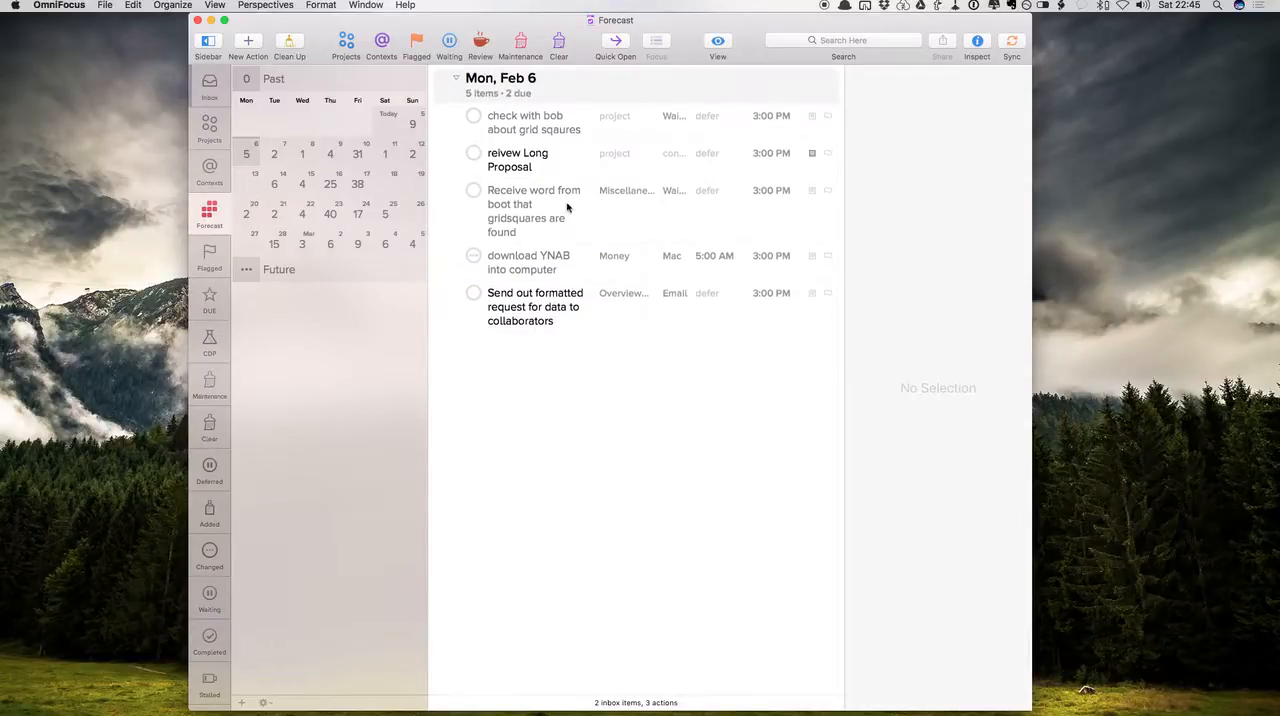
# Switch to Mail, archive the travel arrangements email, and delete the free erasers, pneumatic fluid, Audible and Gr8gear emails
pyautogui.hotkey('ctrl', 'Right')
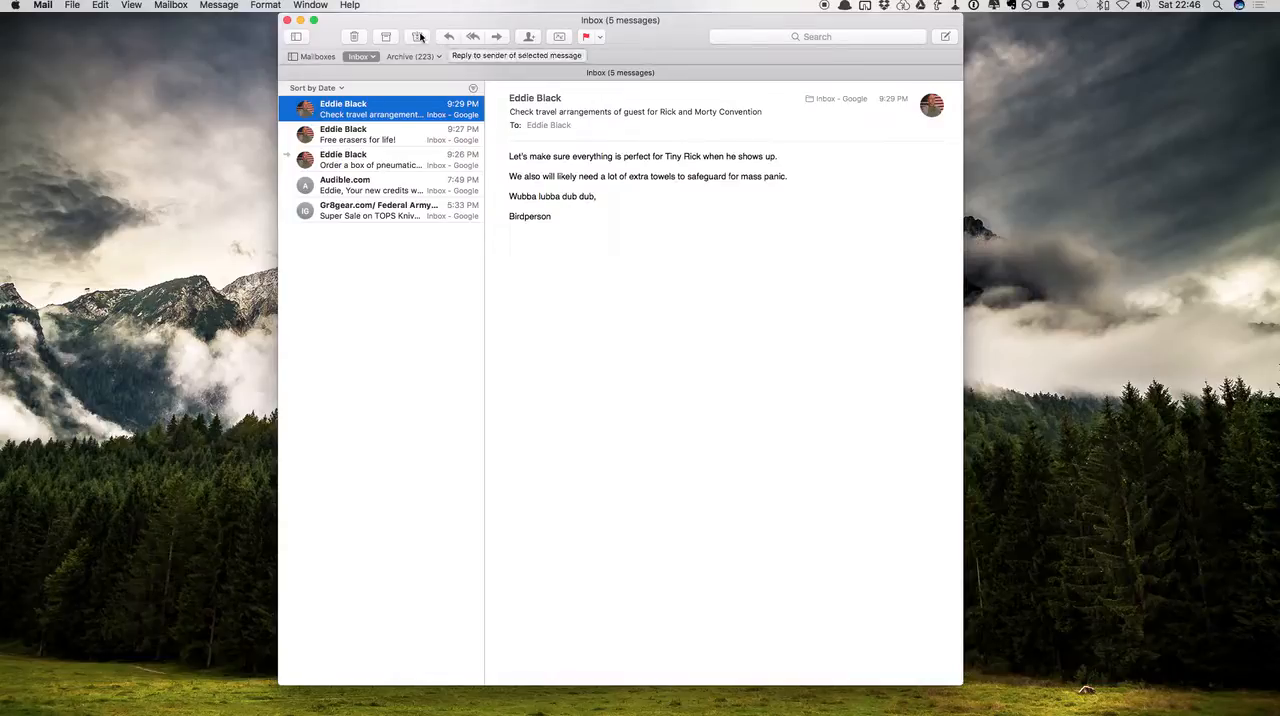
pyautogui.click(386, 37)
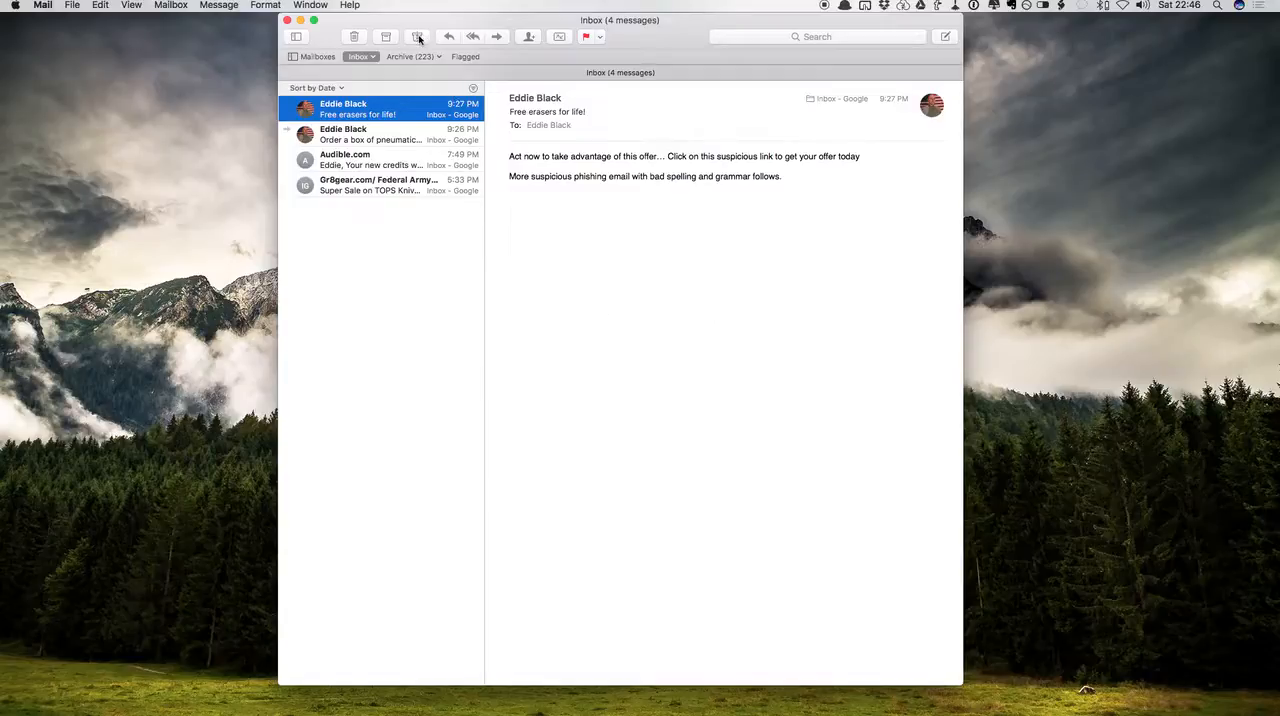
pyautogui.click(356, 38)
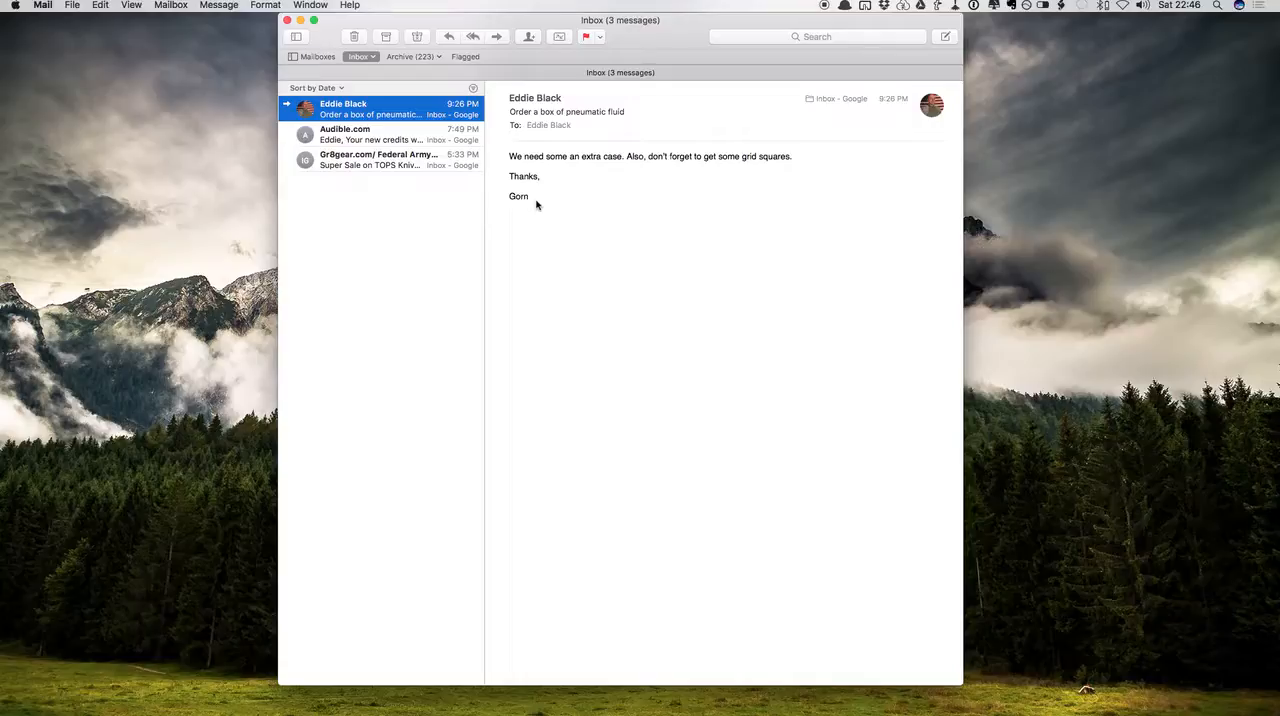
pyautogui.click(358, 38)
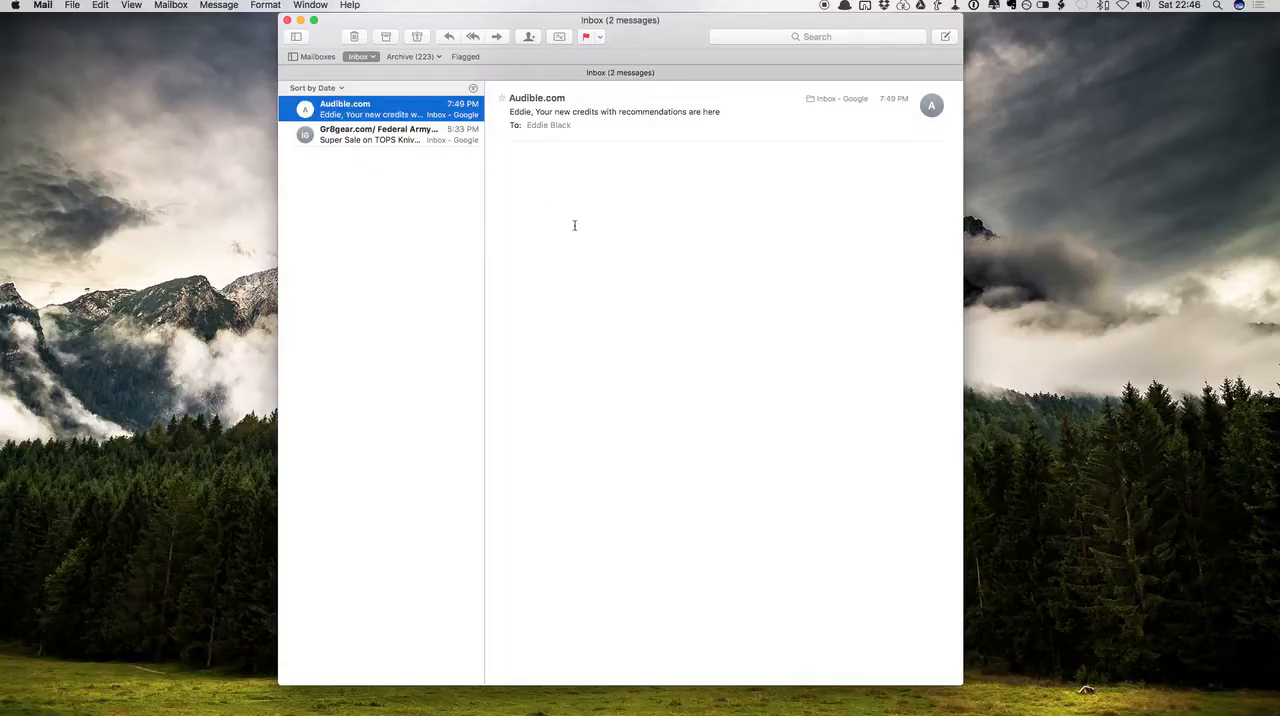
pyautogui.click(358, 38)
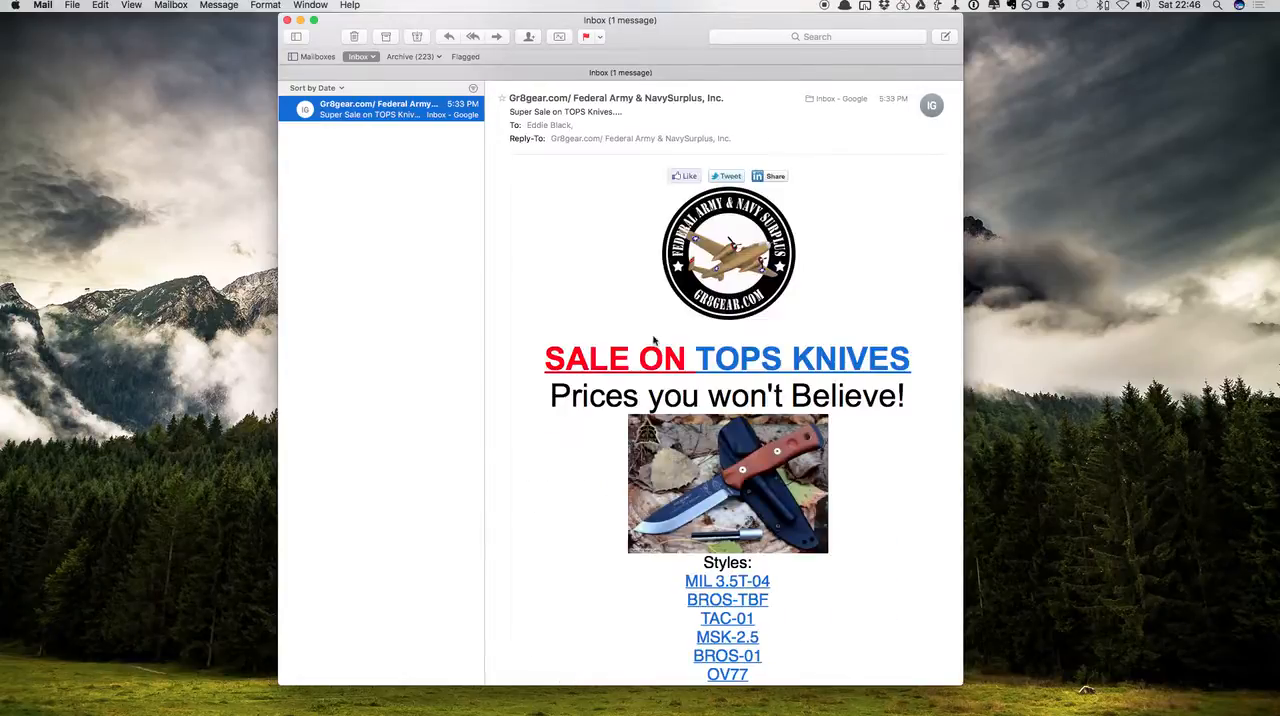
pyautogui.click(358, 38)
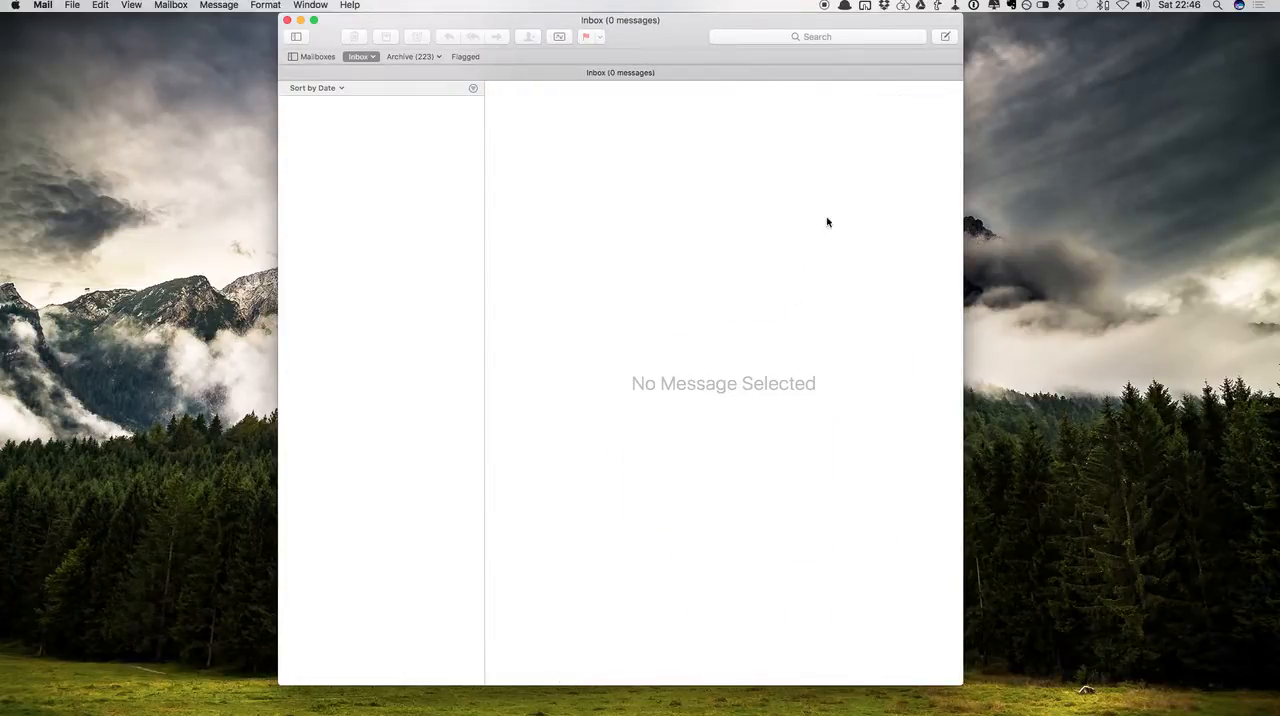
# View the messages in the Archive mailbox and return to the Inbox
pyautogui.click(410, 58)
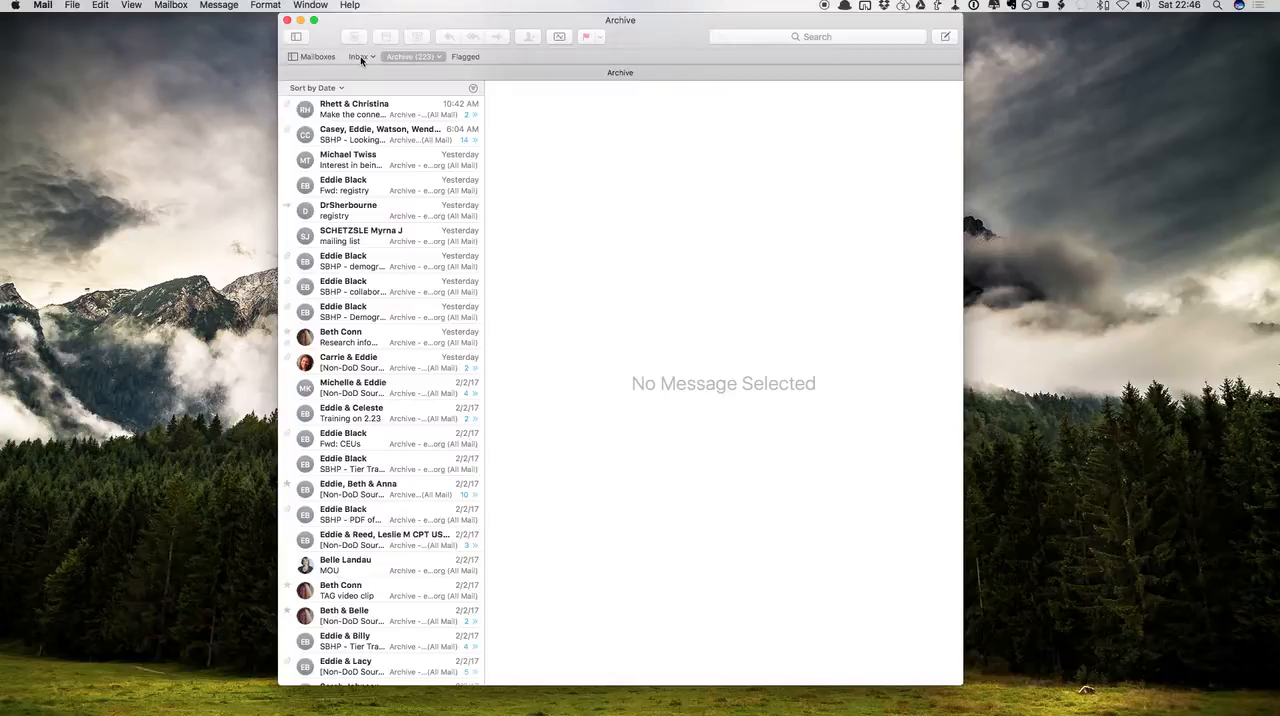
pyautogui.click(361, 60)
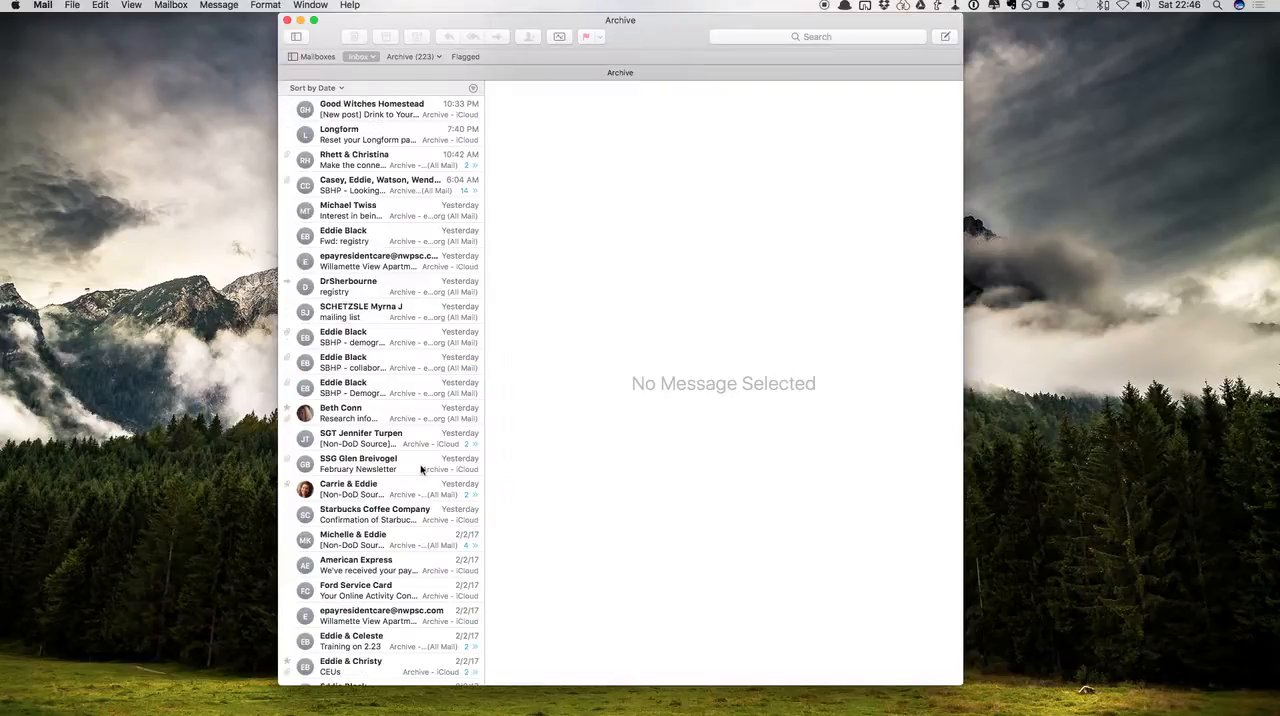
pyautogui.click(356, 57)
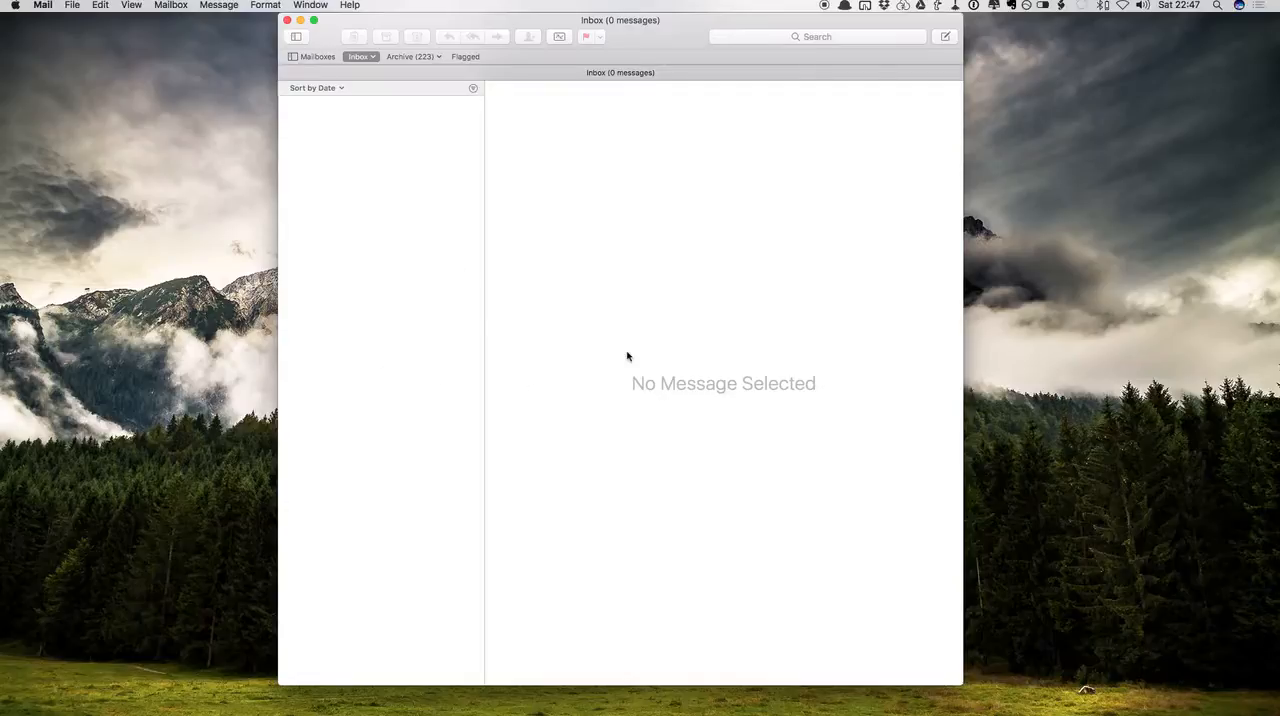
# Switch to OmniFocus and look through the tasks assigned to the Email context
pyautogui.hotkey('ctrl', 'Left')
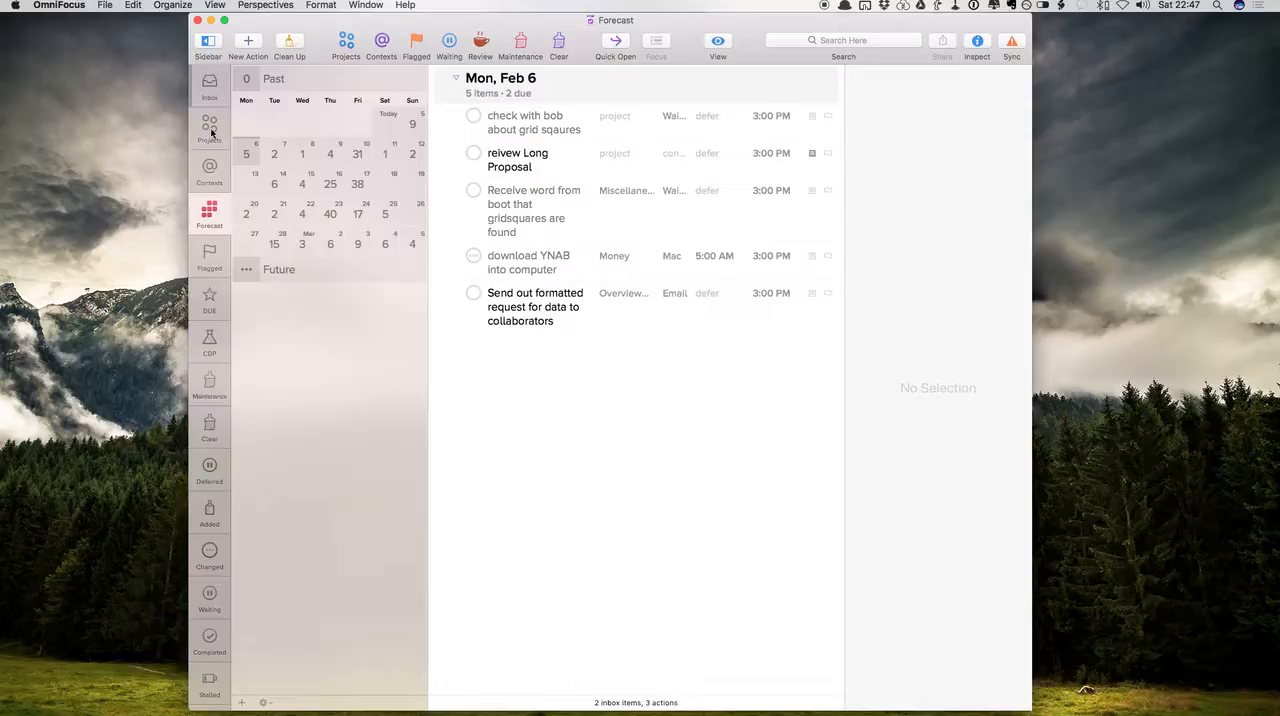
pyautogui.click(209, 88)
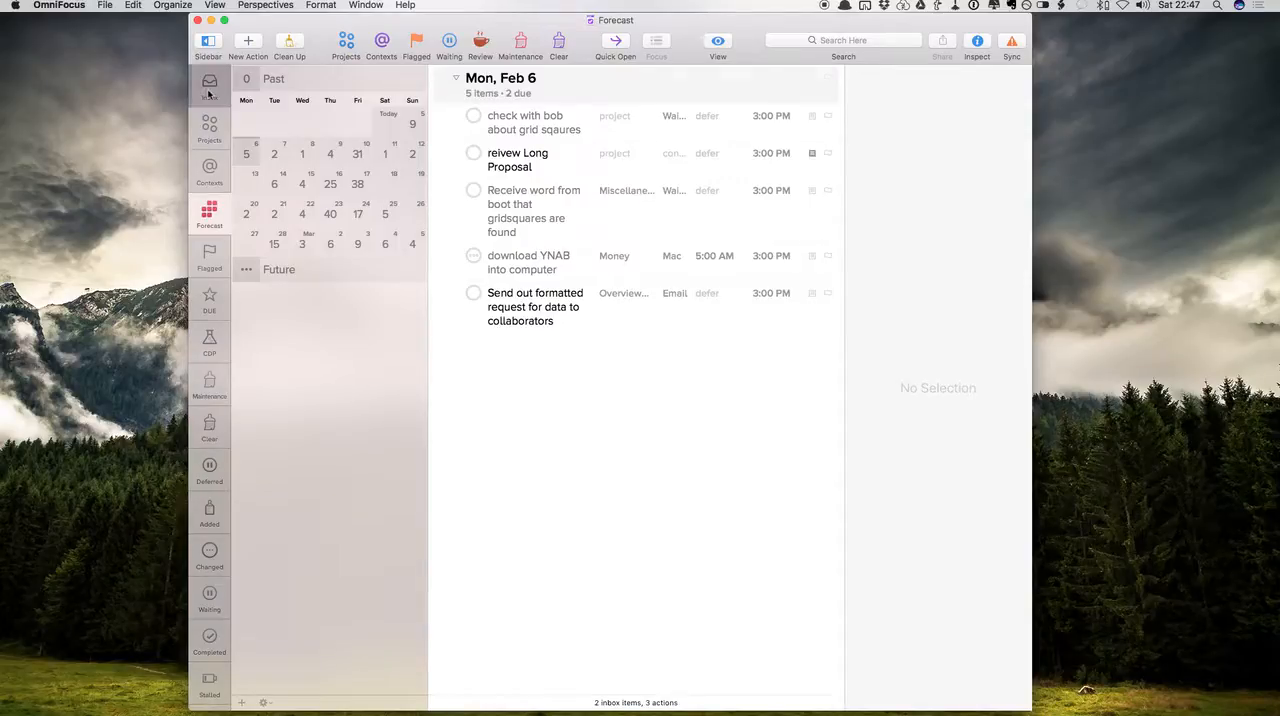
pyautogui.click(208, 182)
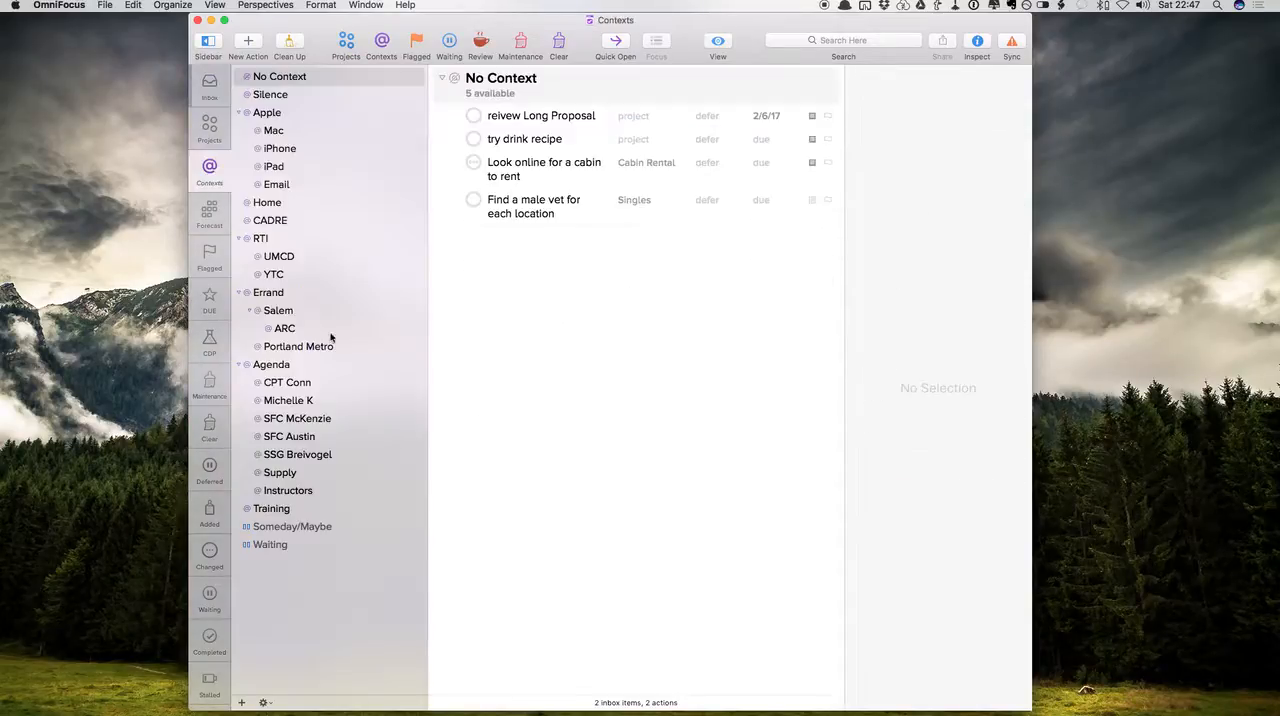
pyautogui.click(289, 186)
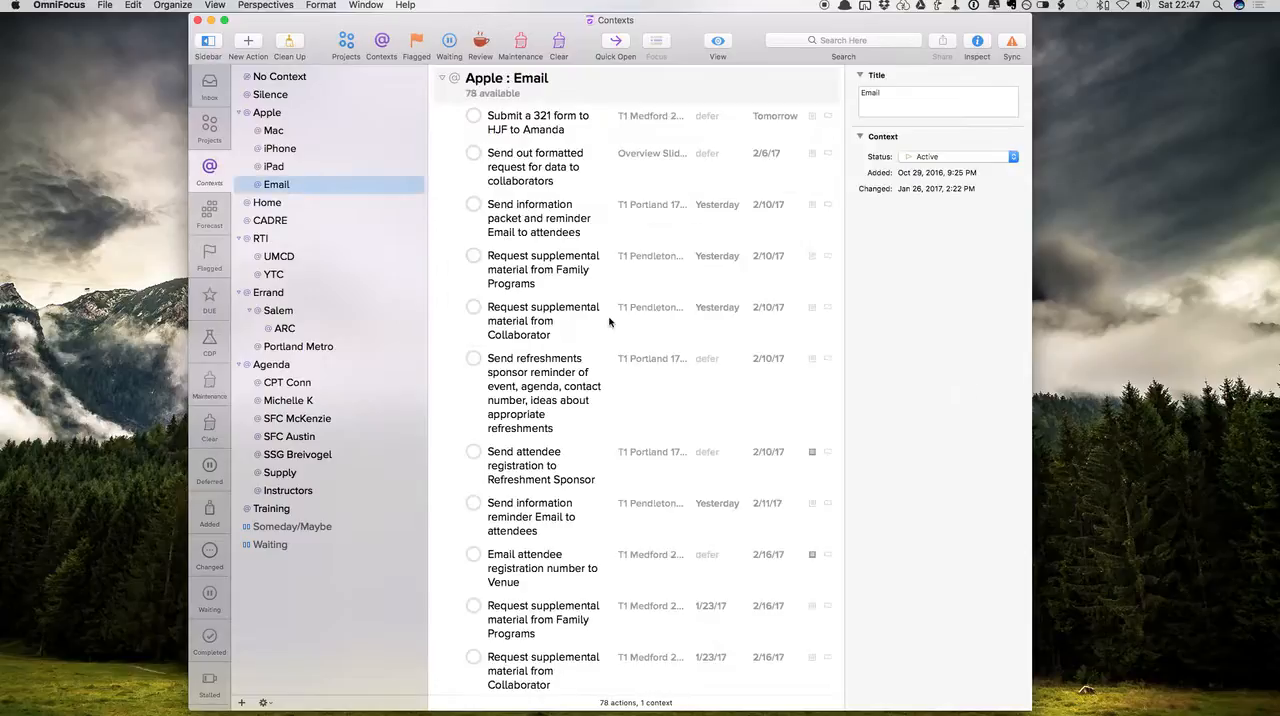
pyautogui.scroll(-20, 609, 321)
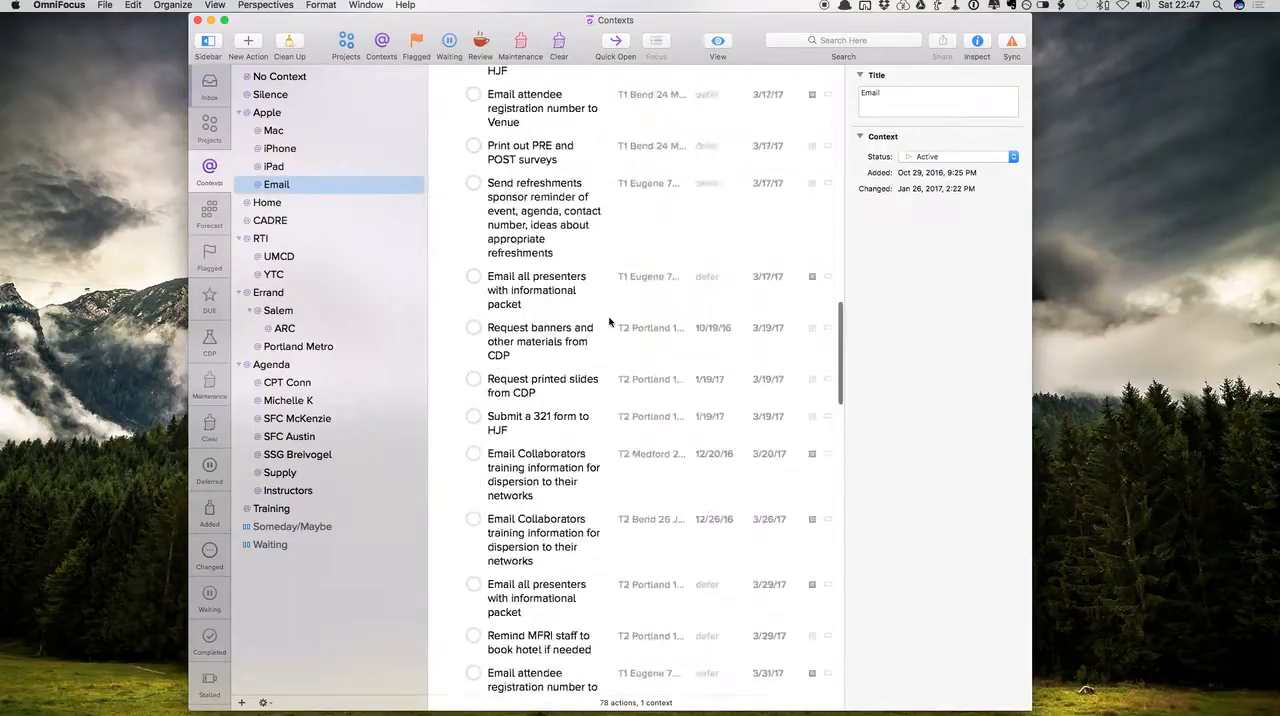
pyautogui.scroll(20, 609, 321)
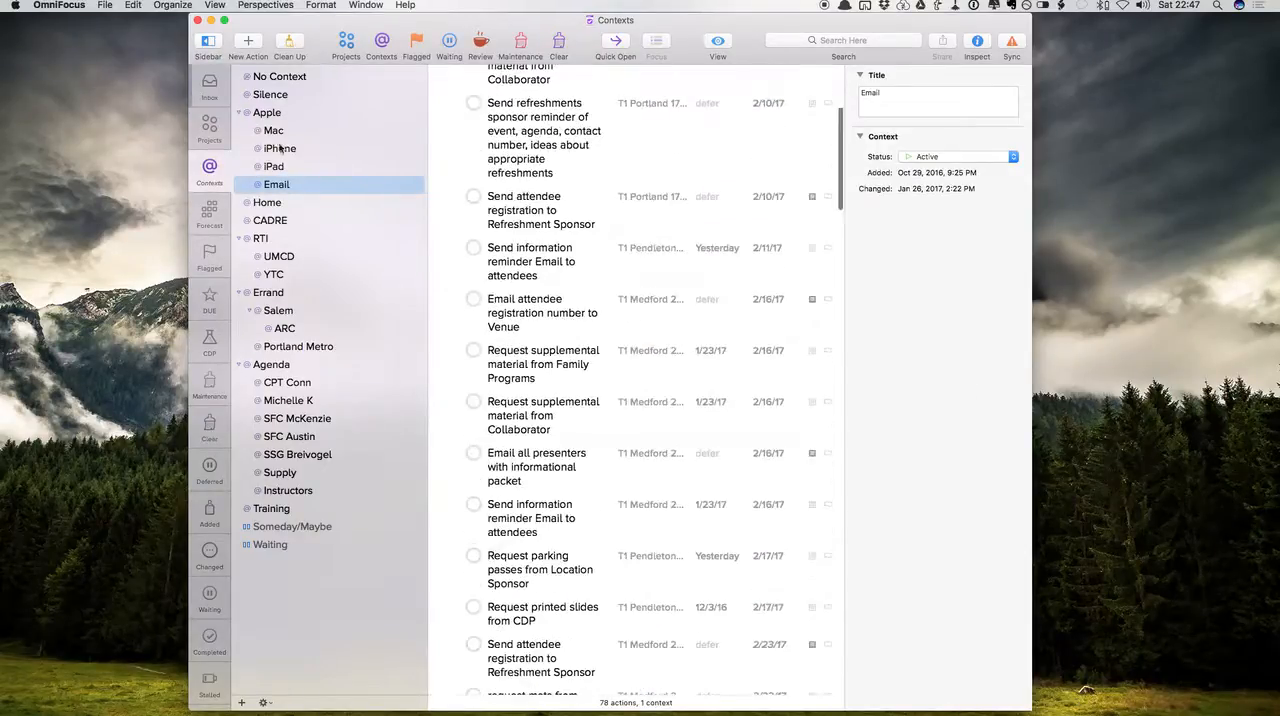
# Look through the tasks assigned to the Mac context
pyautogui.click(279, 133)
pyautogui.scroll(-15, 623, 309)
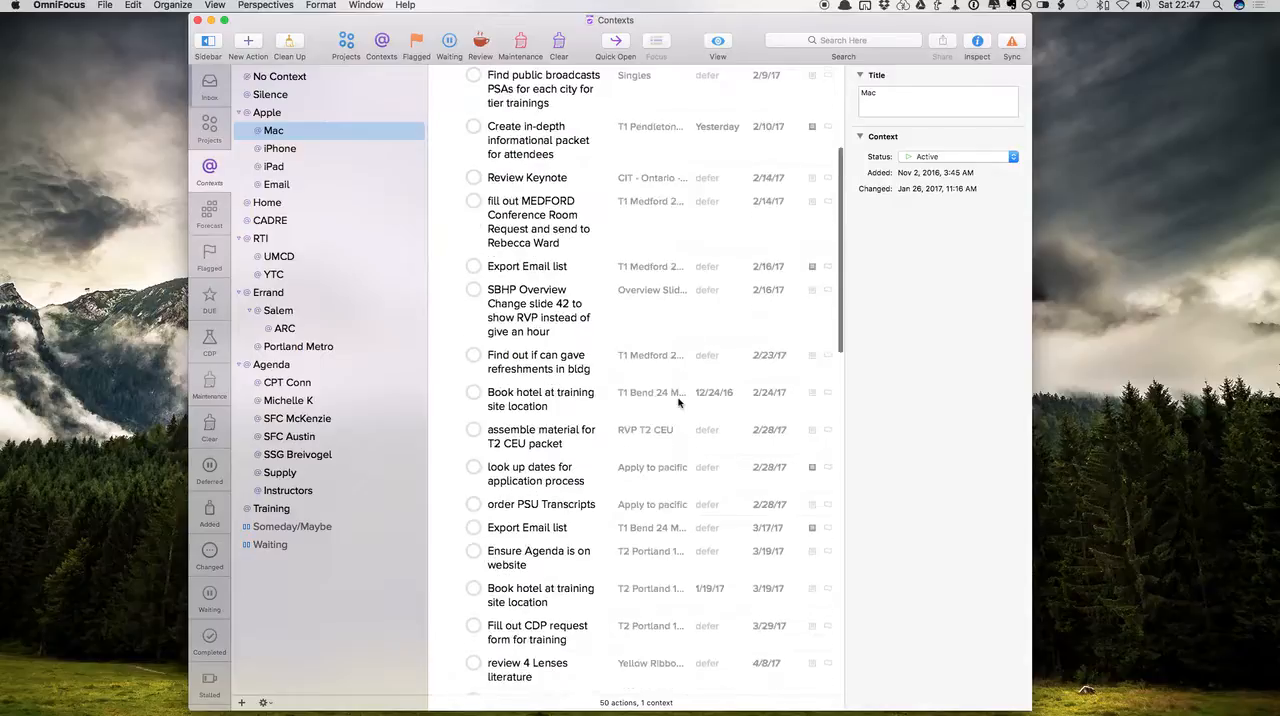
pyautogui.scroll(20, 678, 402)
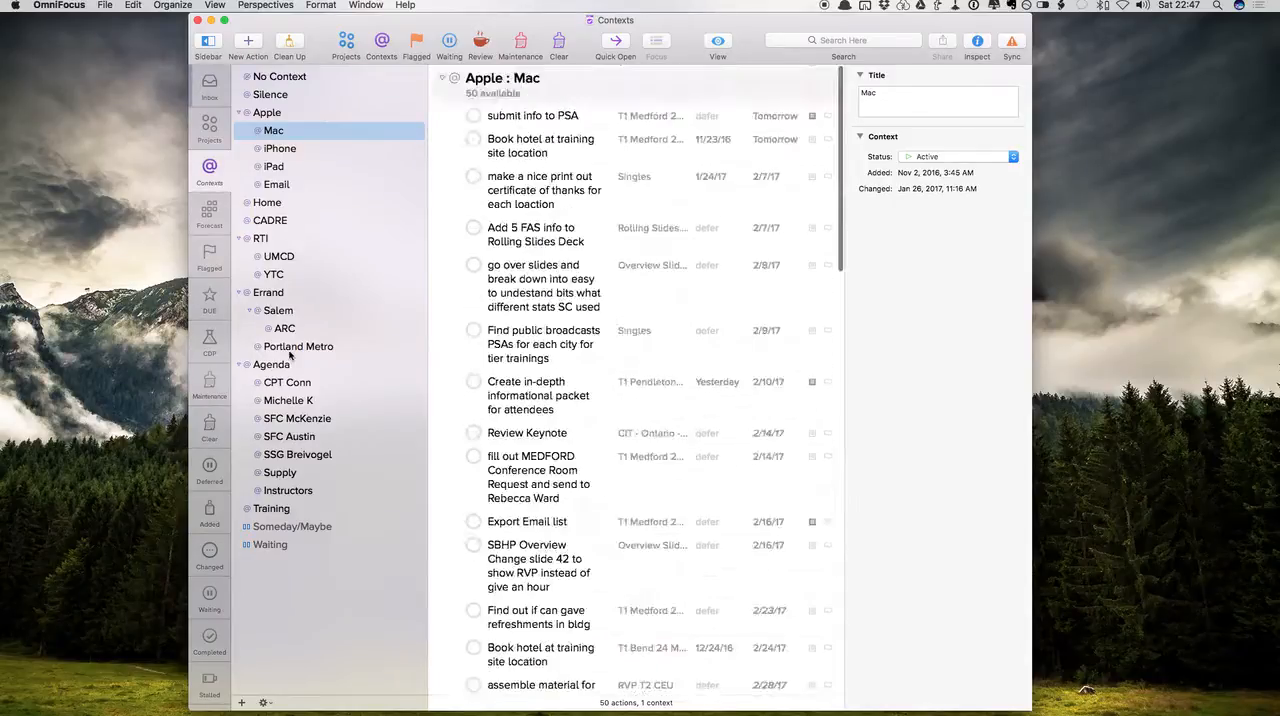
pyautogui.scroll(-1, 290, 356)
pyautogui.scroll(1, 290, 360)
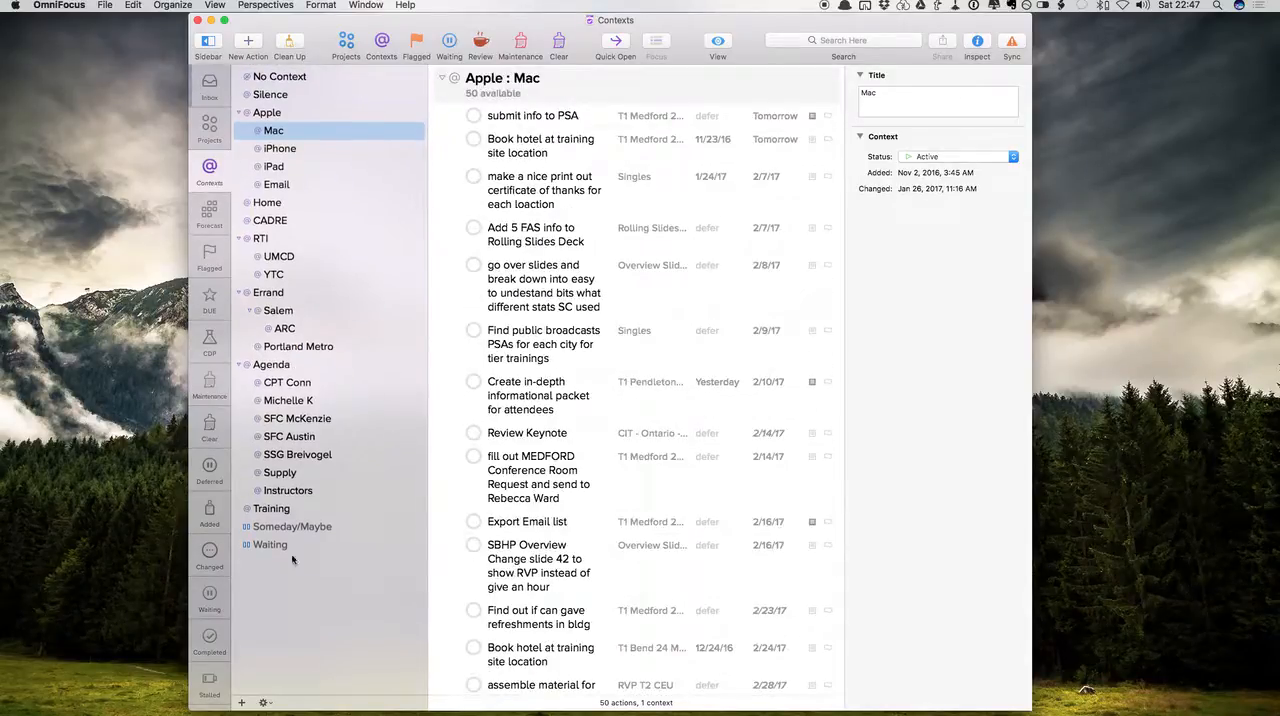
# Check the Waiting context for available items and view the tasks in the OmniFocus Inbox
pyautogui.click(271, 546)
pyautogui.click(215, 128)
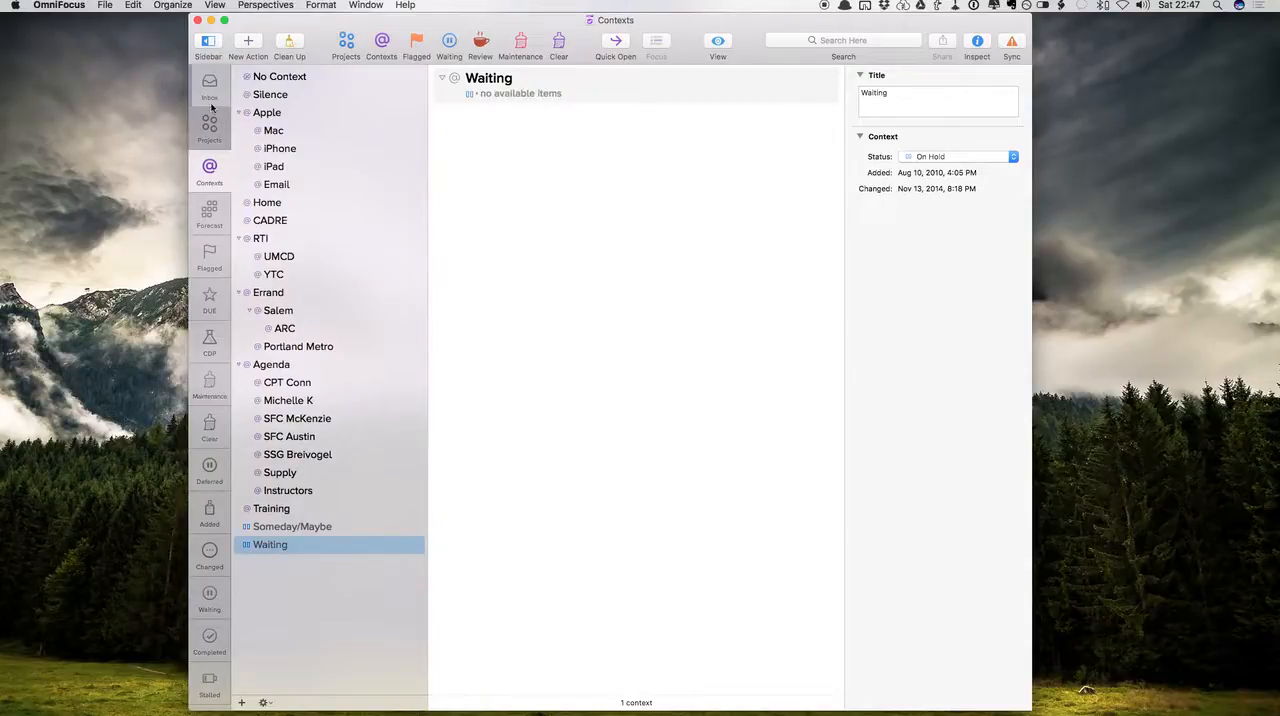
pyautogui.click(209, 88)
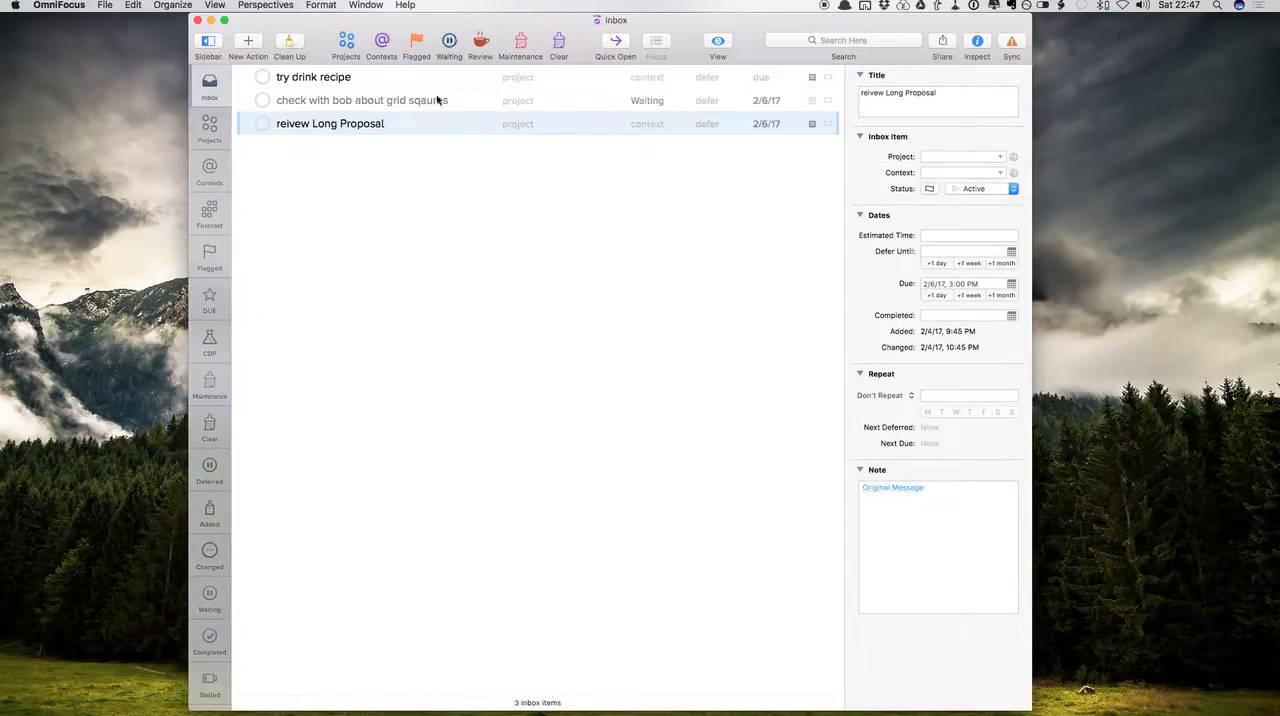
# Open the Waiting perspective and look through the delegated tasks due within the next week and month
pyautogui.click(209, 597)
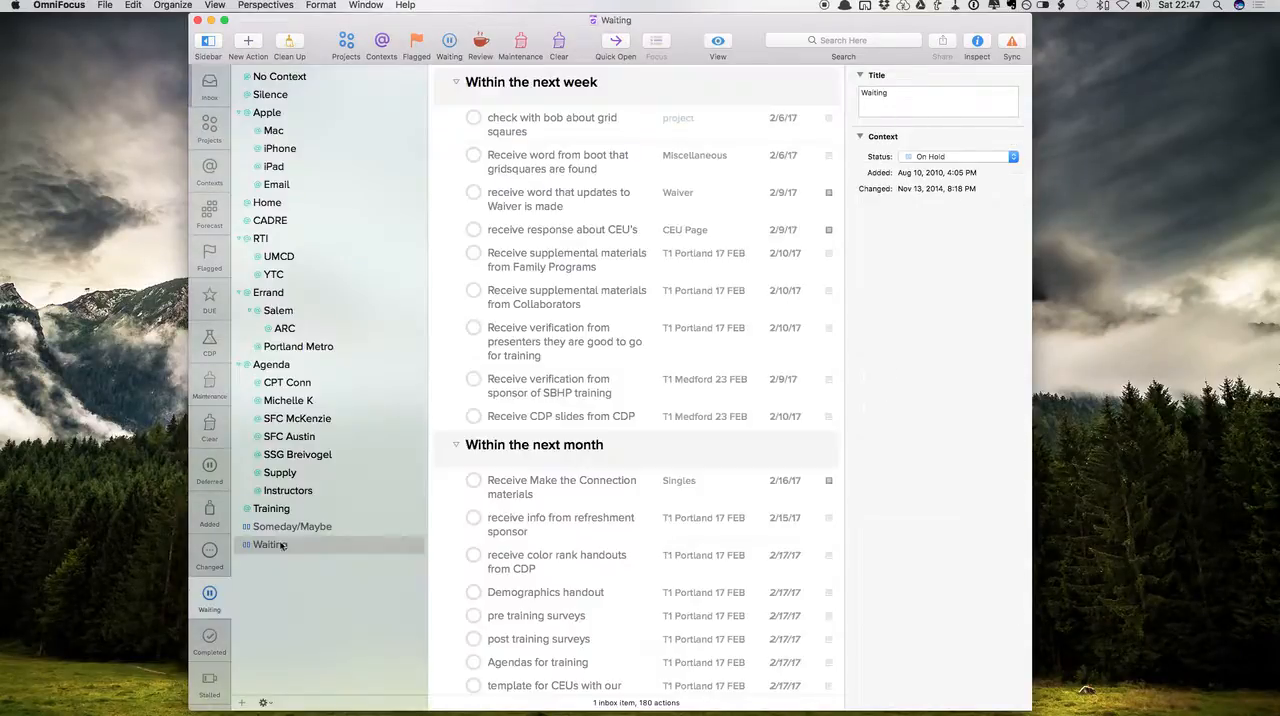
pyautogui.scroll(-3, 615, 289)
pyautogui.scroll(3, 607, 300)
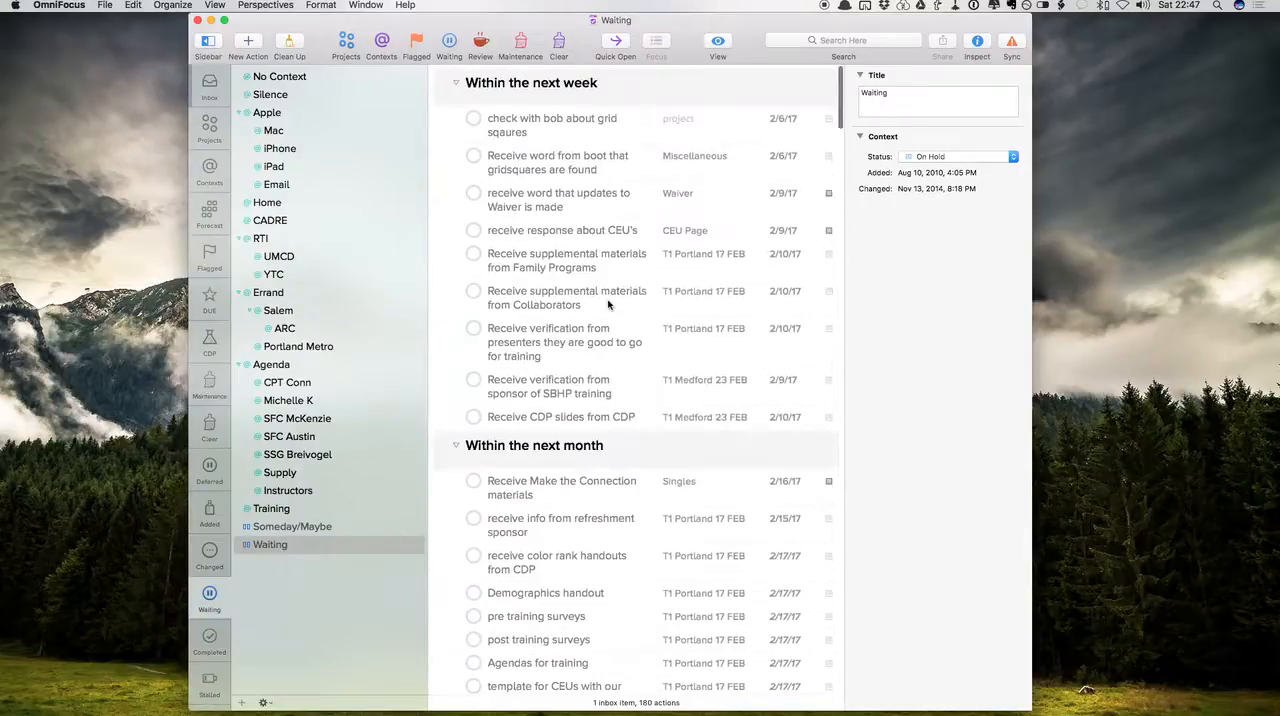
pyautogui.scroll(-2, 607, 303)
pyautogui.scroll(-5, 609, 305)
pyautogui.scroll(7, 609, 305)
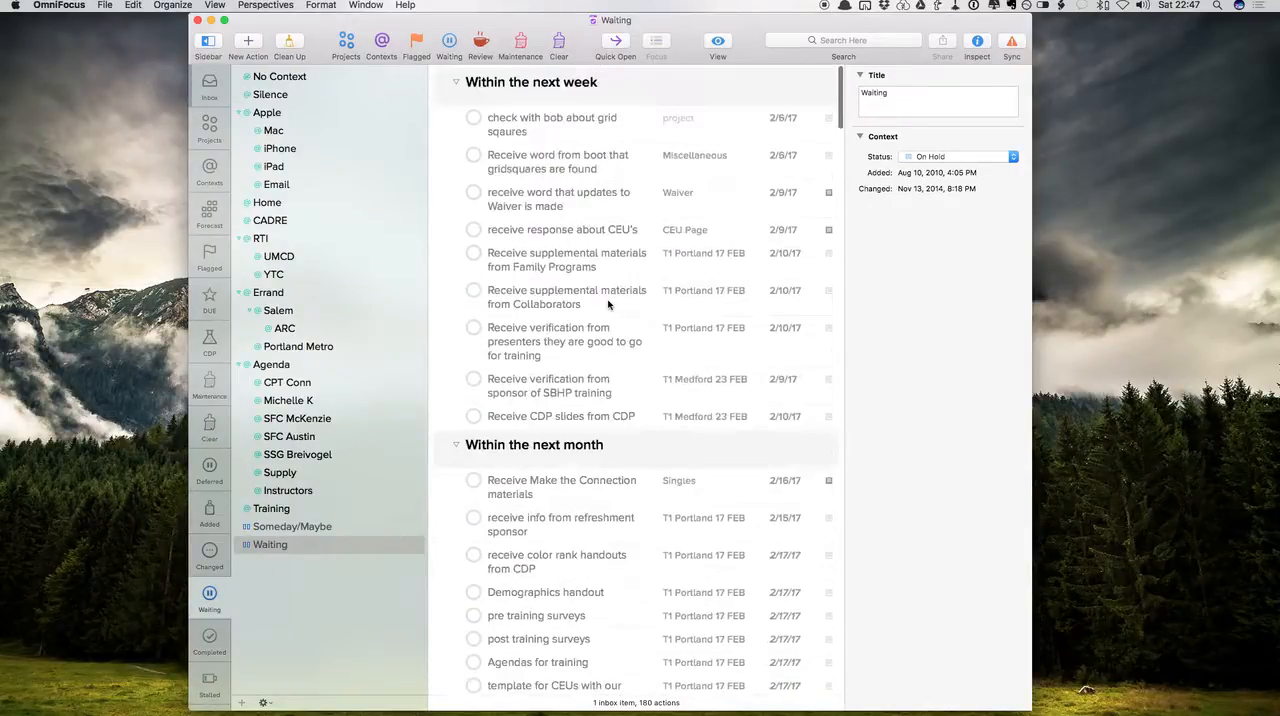
# Switch to the Mail desktop, then to Finder, and open the ABLE CO folder in Google Drive
pyautogui.hotkey('ctrl', 'Right')
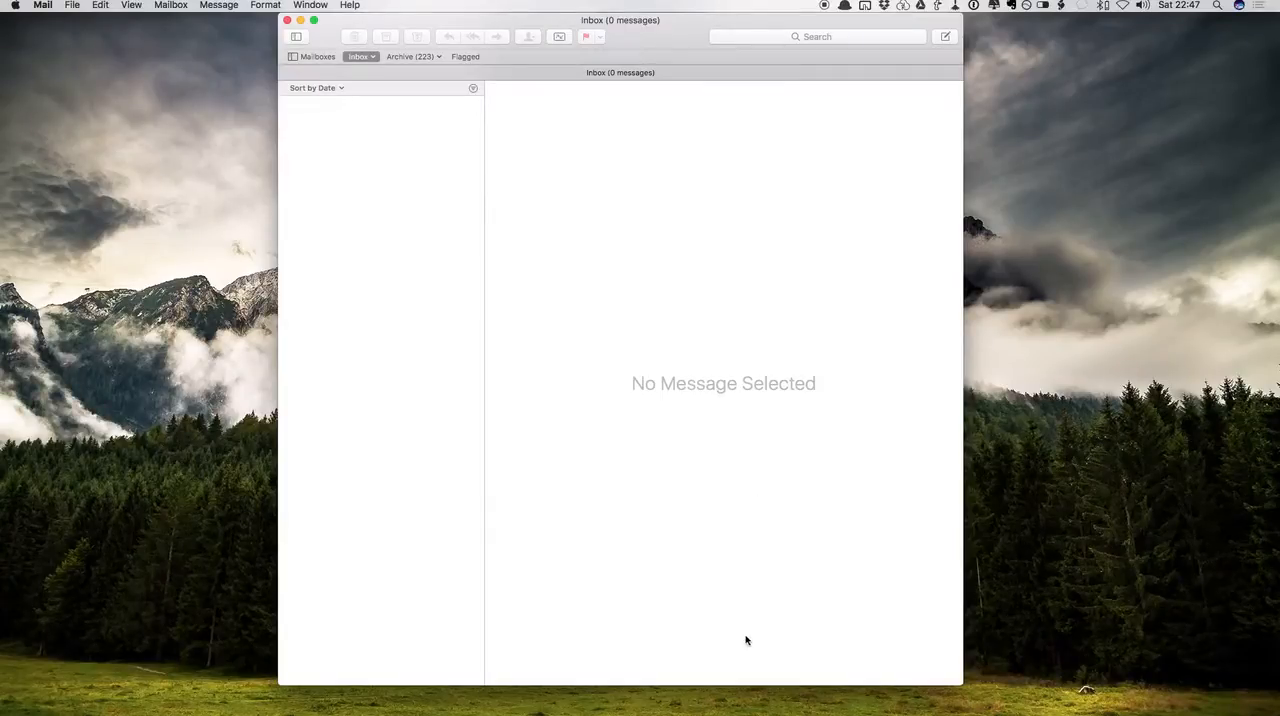
pyautogui.hotkey('ctrl', 'Up')
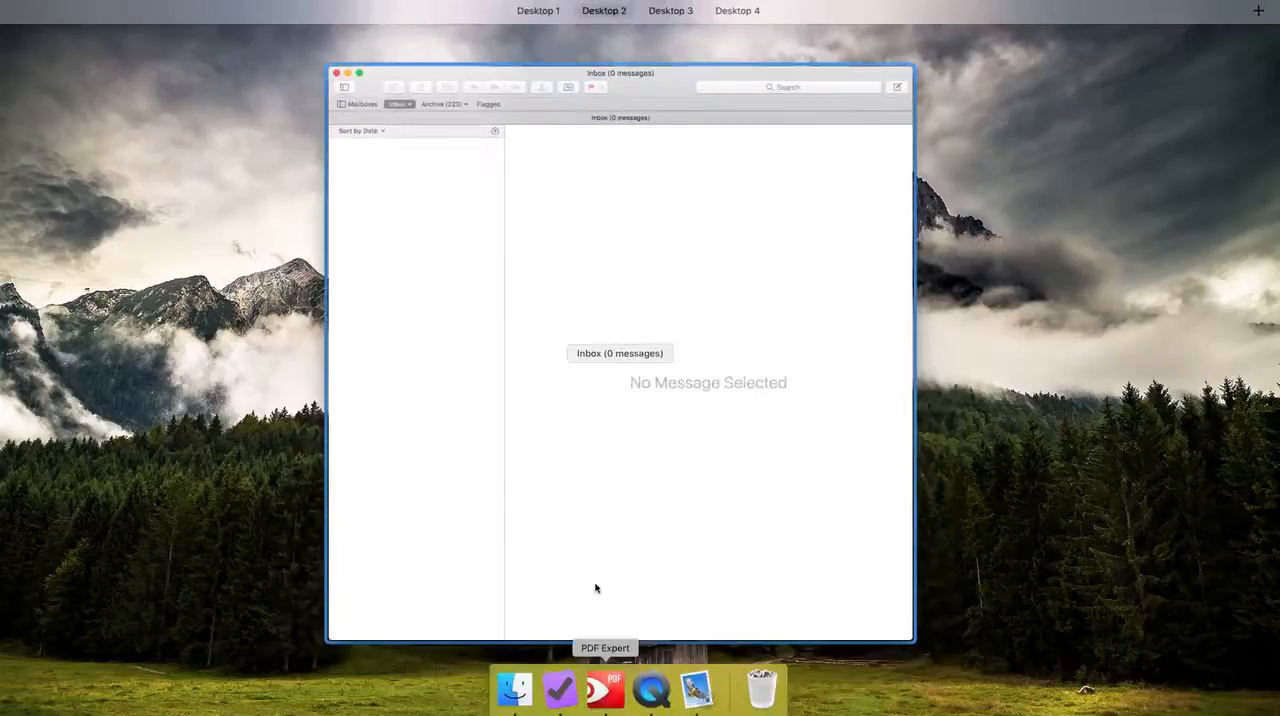
pyautogui.click(502, 579)
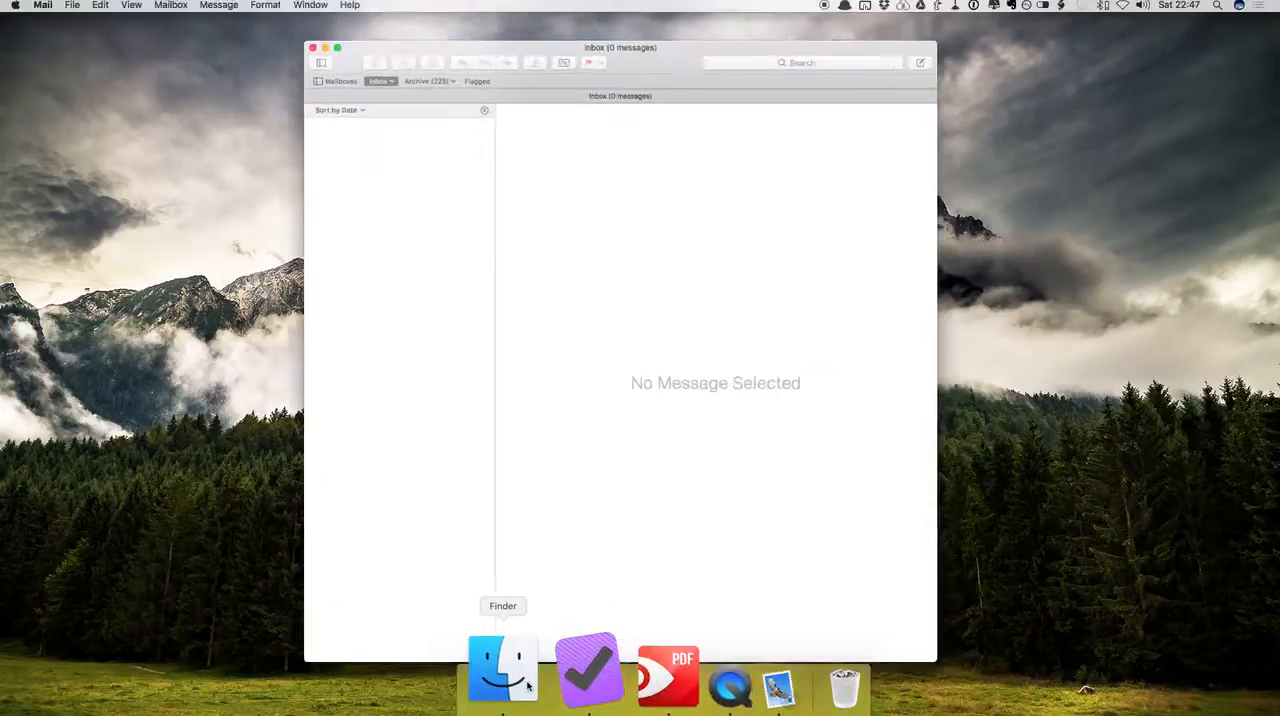
pyautogui.click(505, 670)
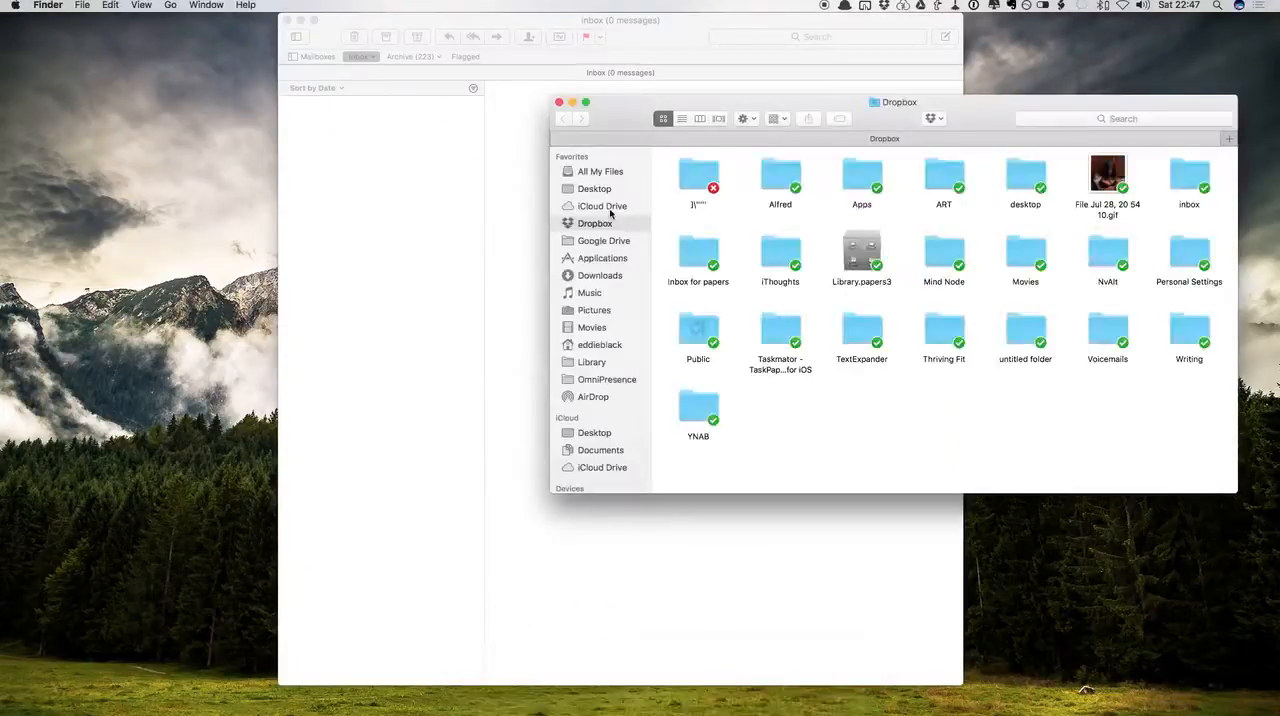
pyautogui.click(603, 244)
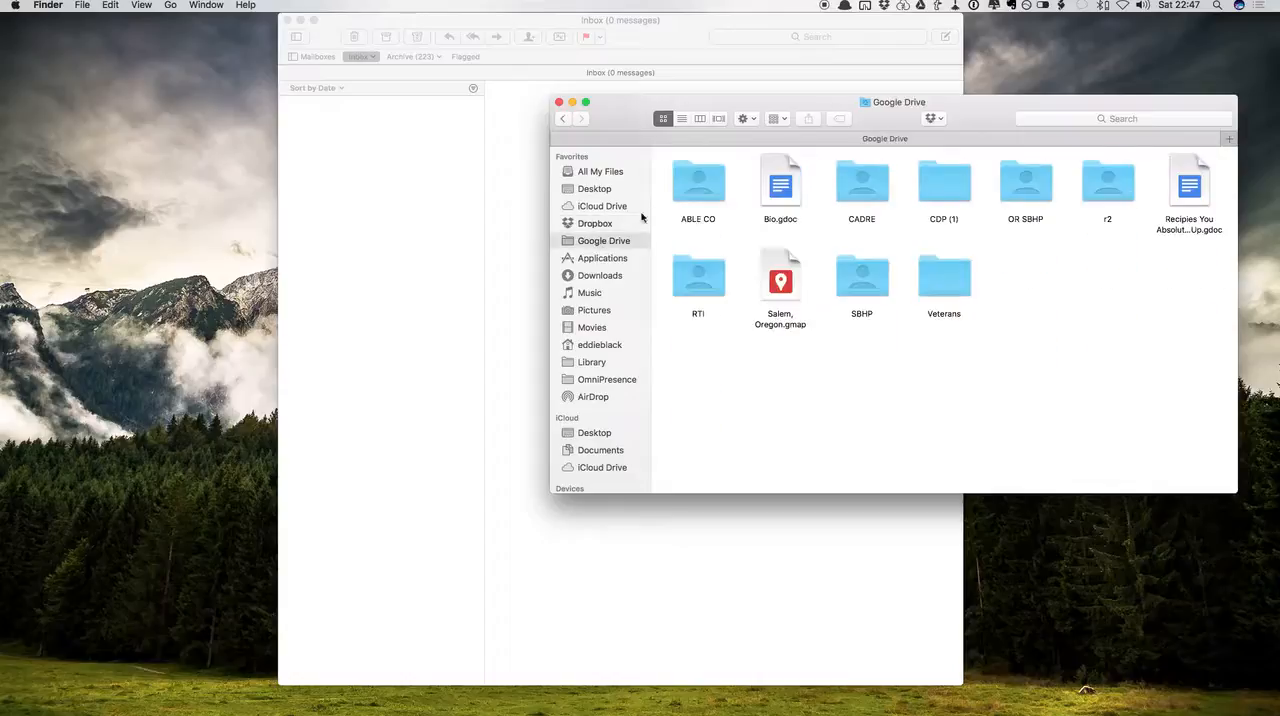
pyautogui.doubleClick(695, 187)
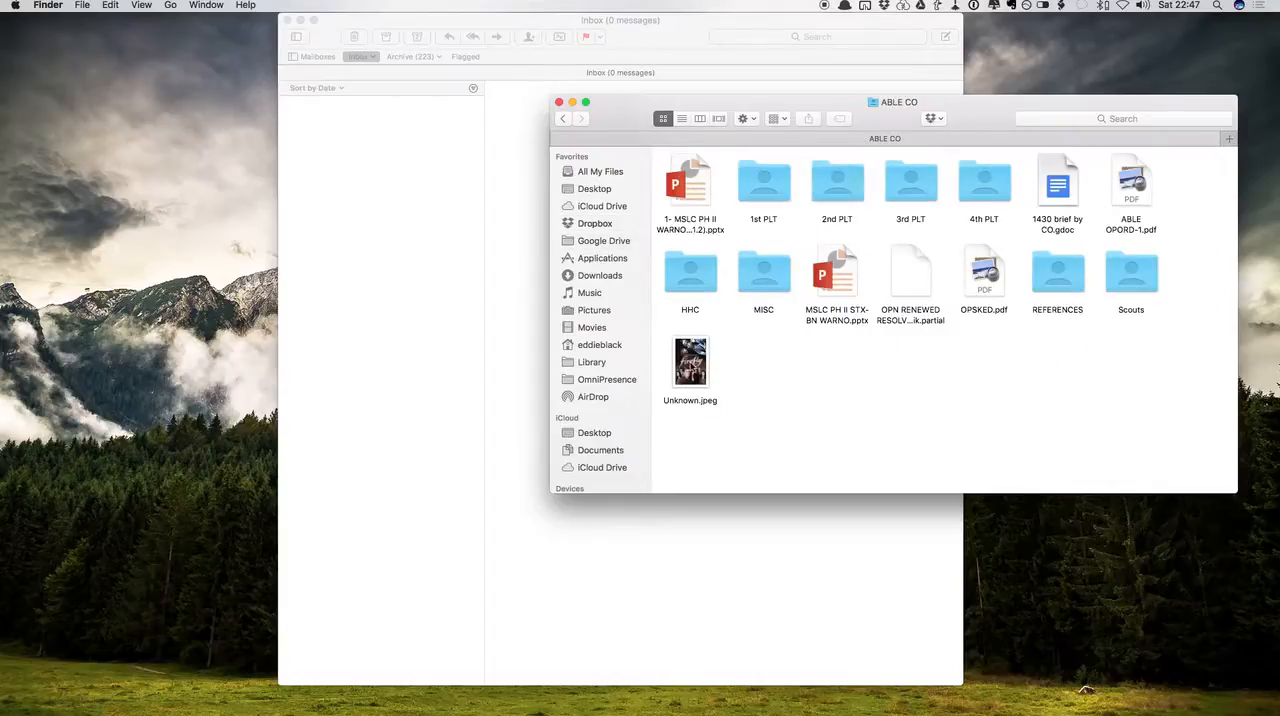
# Select the Unknown.jpeg file, close the Finder window and return to the Mail inbox
pyautogui.click(692, 368)
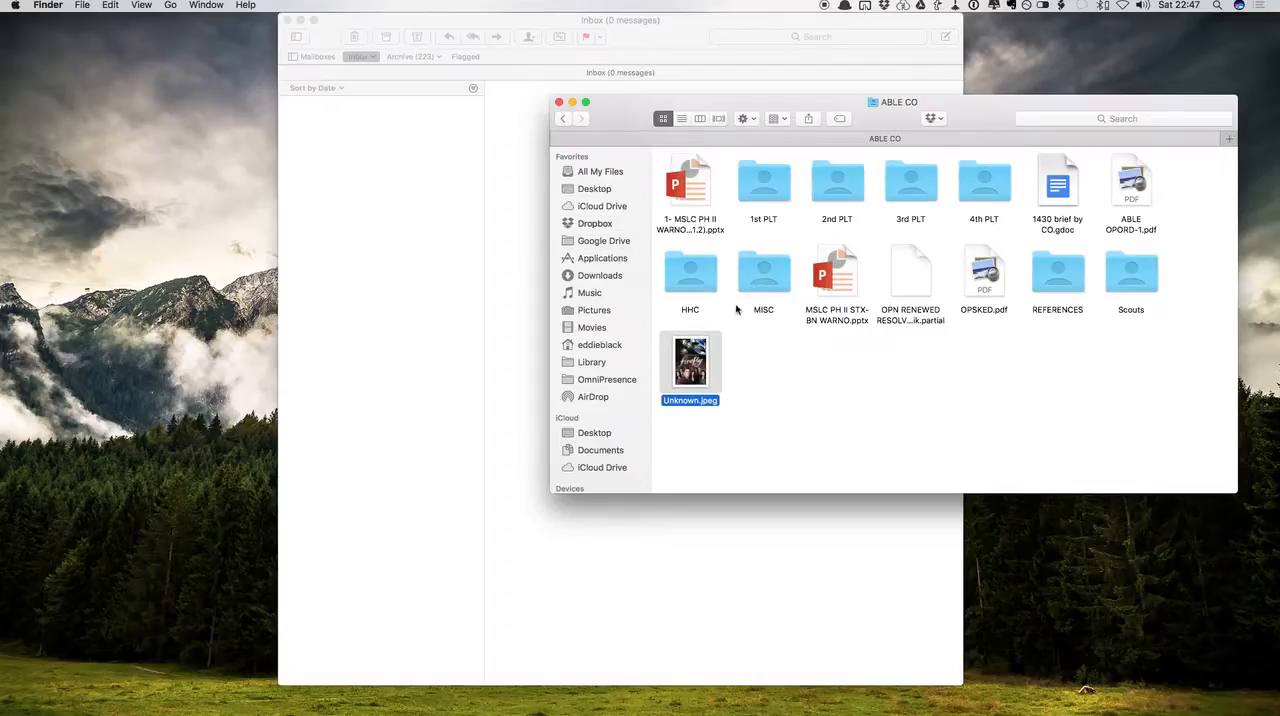
pyautogui.click(559, 102)
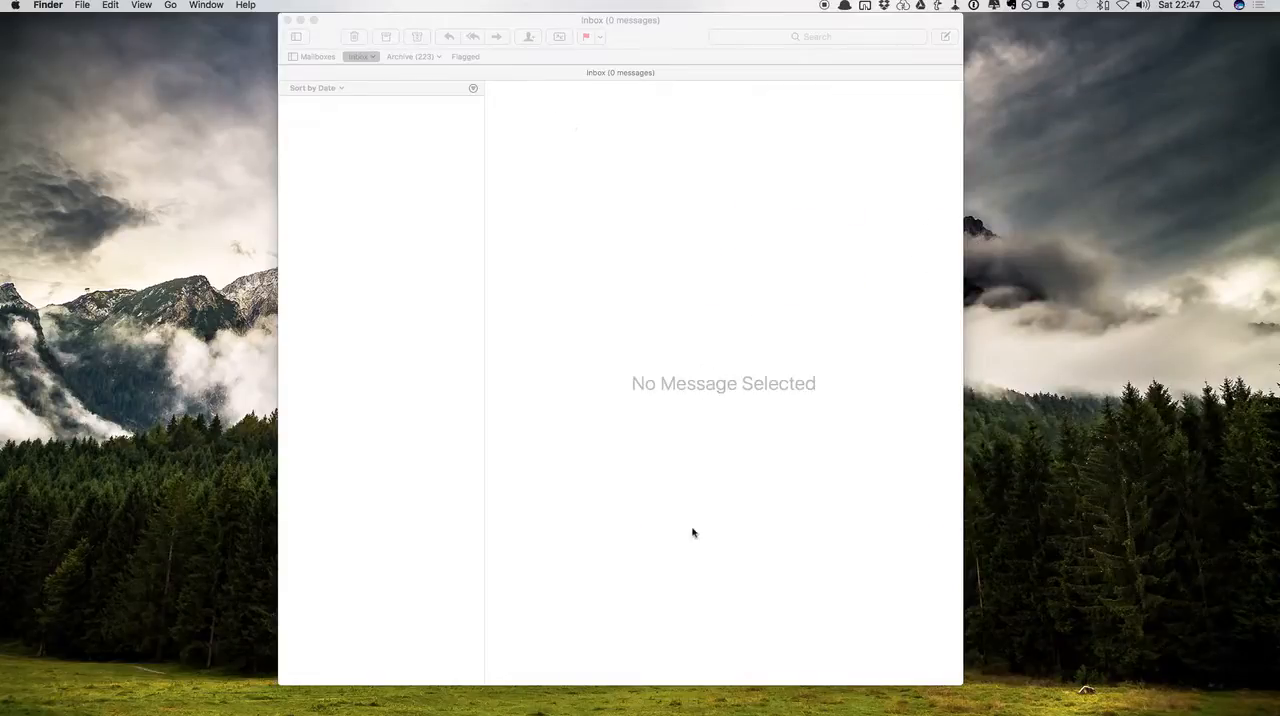
pyautogui.click(416, 296)
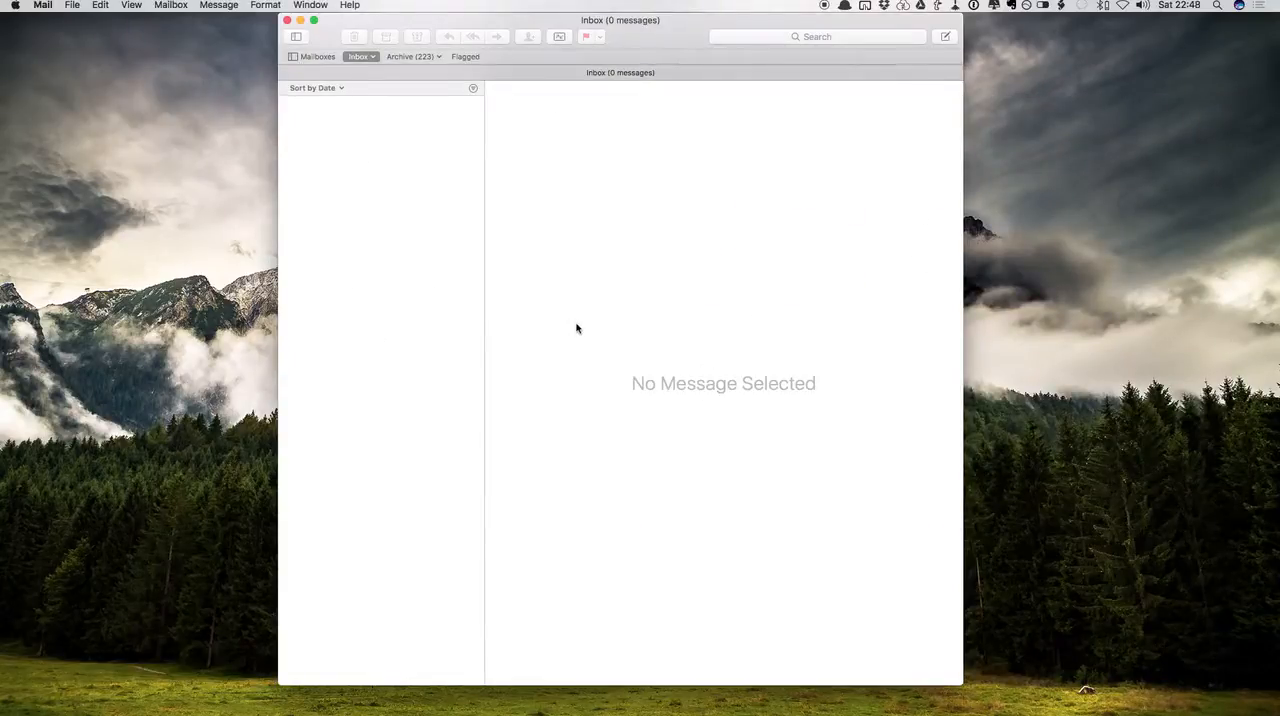